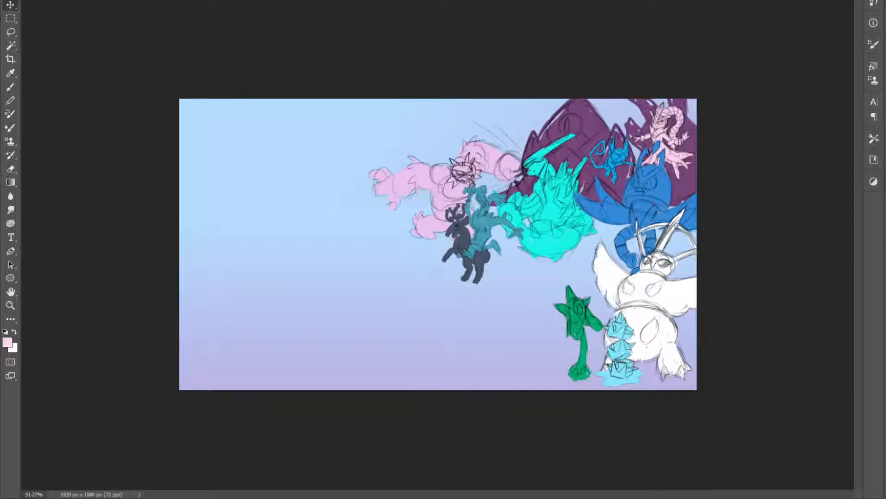
Examine the colour-blocked creature sketches, the rough painted layout and the line sketch, including a close-up of the reindeer and its rider
key(ctrl+comma)
key(ctrl+comma)
key(z)
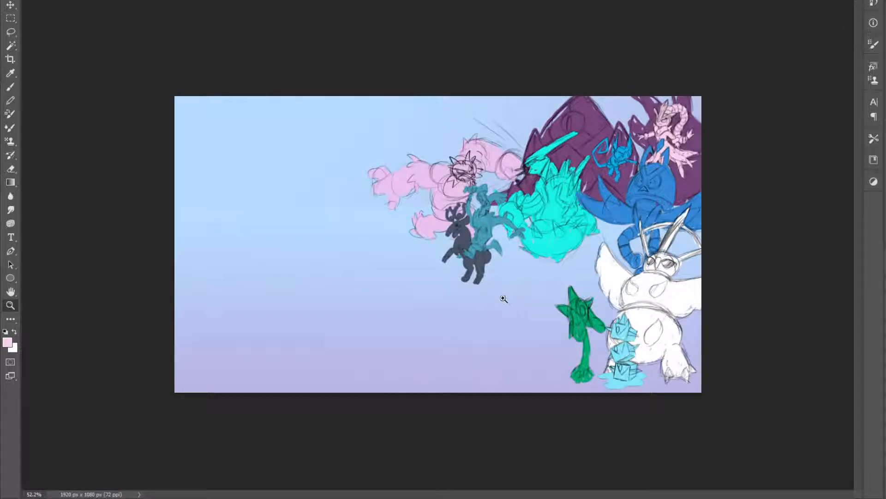
click(506, 298)
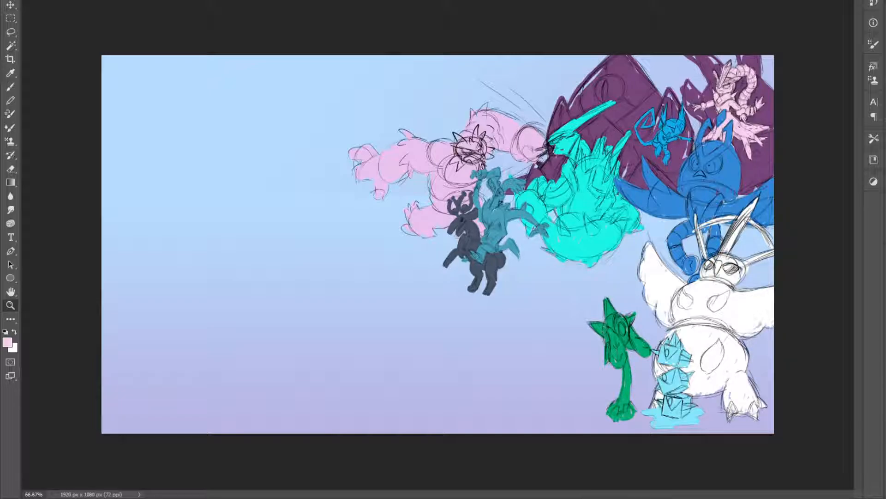
key(v)
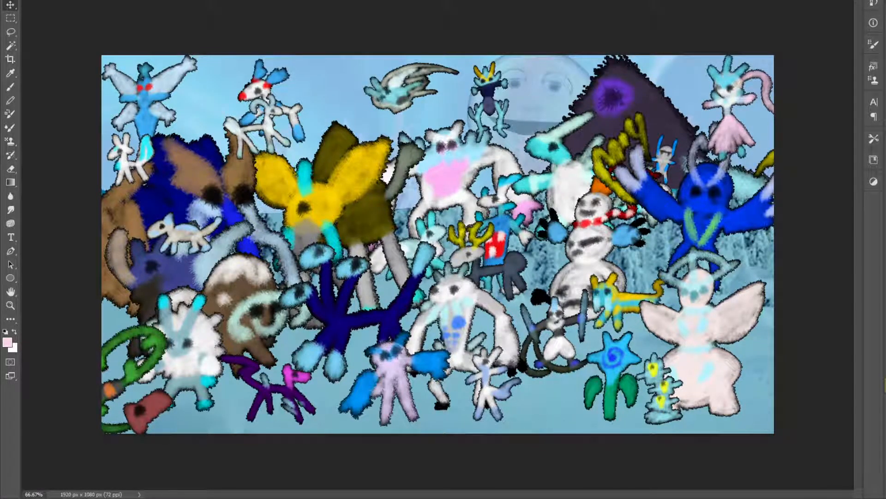
mouse_move(605, 257)
mouse_down()
mouse_move(583, 236)
mouse_move(609, 247)
mouse_up()
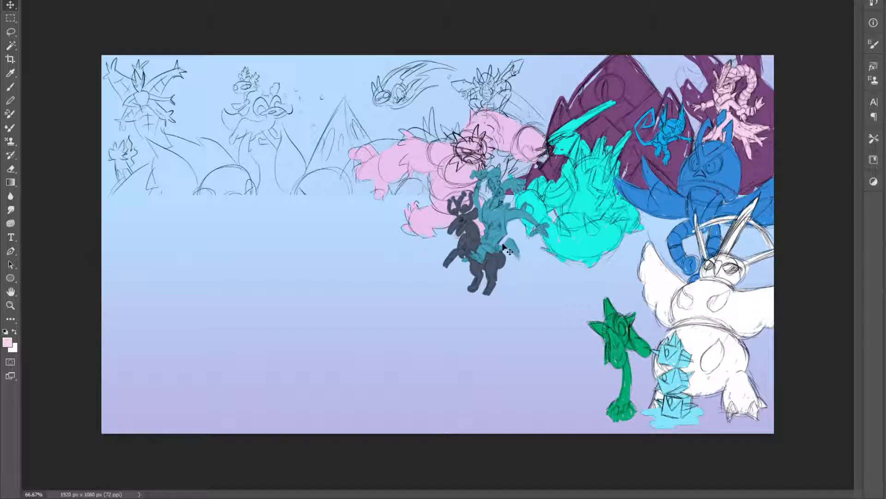
key(z)
click(480, 243)
click(480, 240)
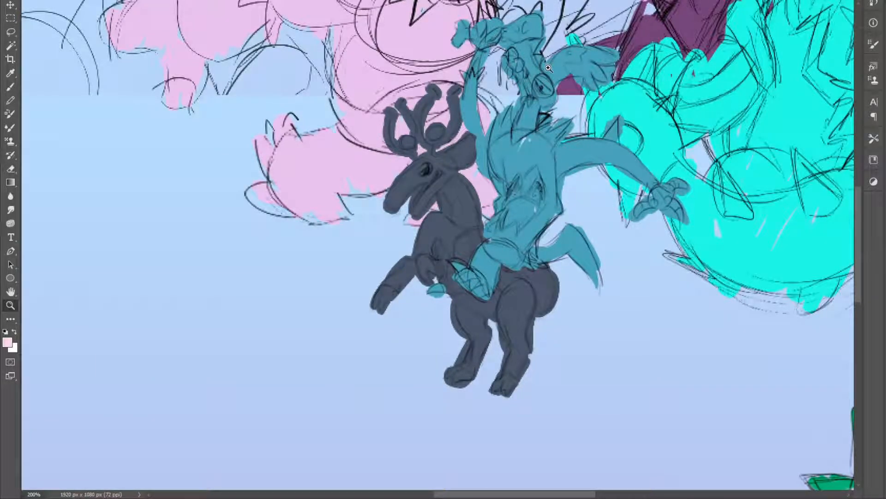
alt+click(742, 345)
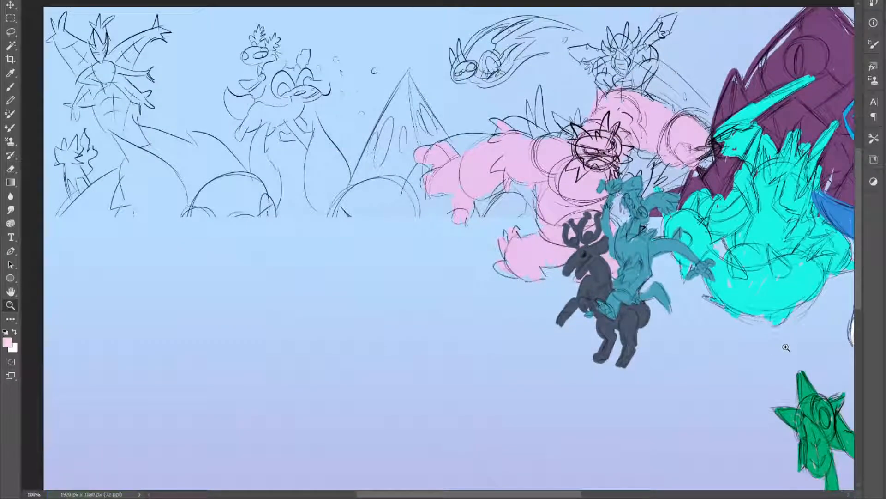
alt+click(749, 357)
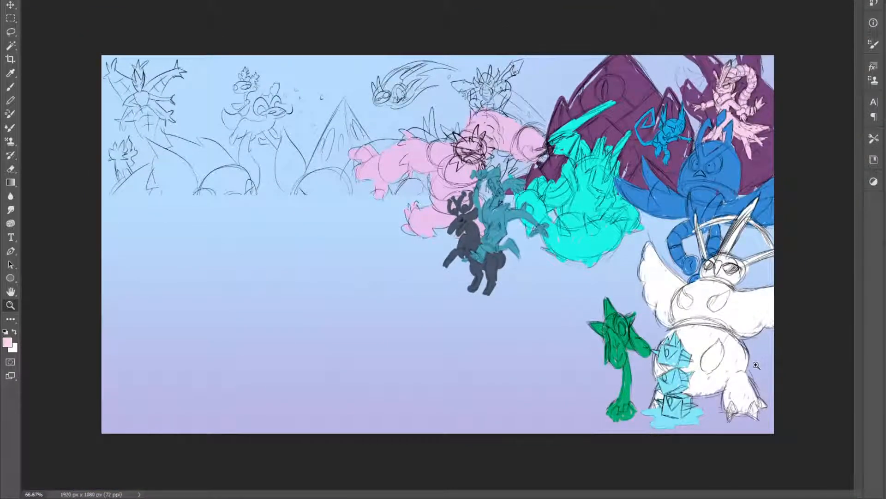
click(538, 241)
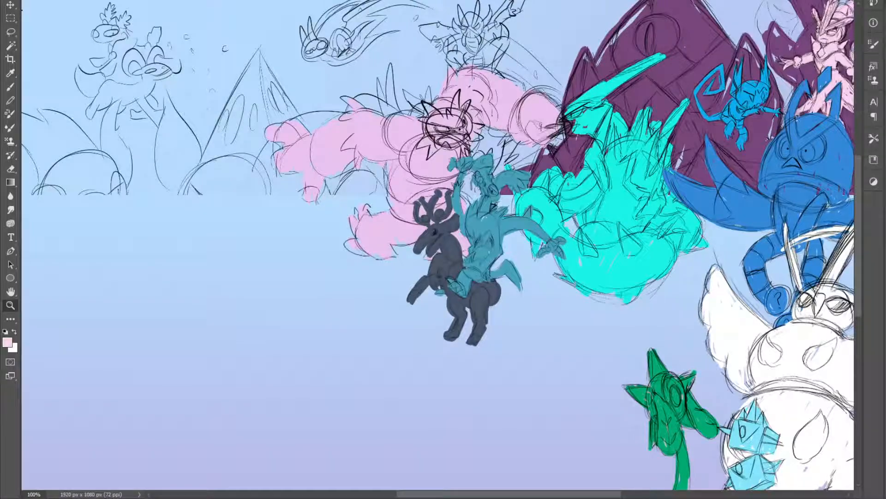
key(v)
drag(480, 237, 508, 209)
alt+click(698, 348)
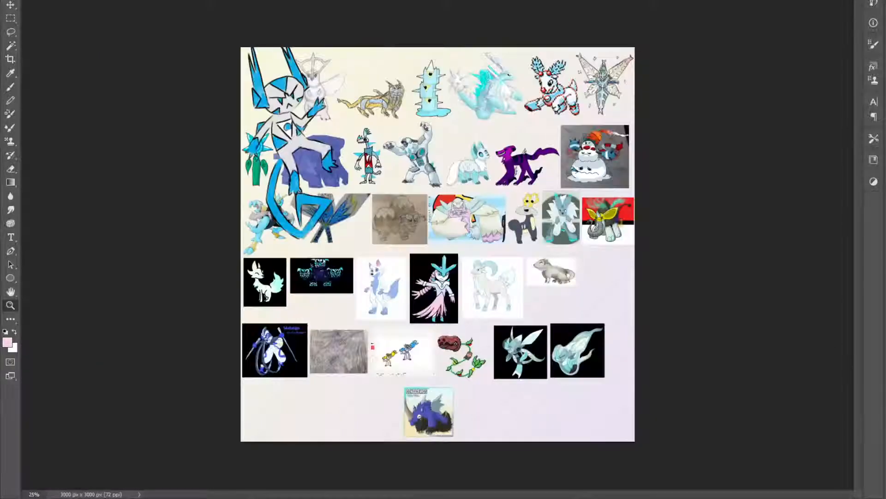
Copy the Skilaigo artwork from the reference collage into the snowman canvas, placing it below the snowman
key(v)
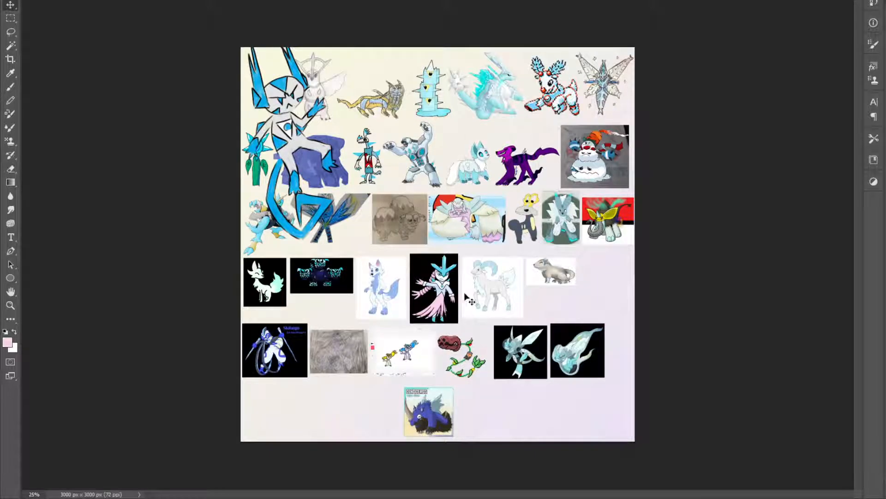
drag(267, 362, 272, 116)
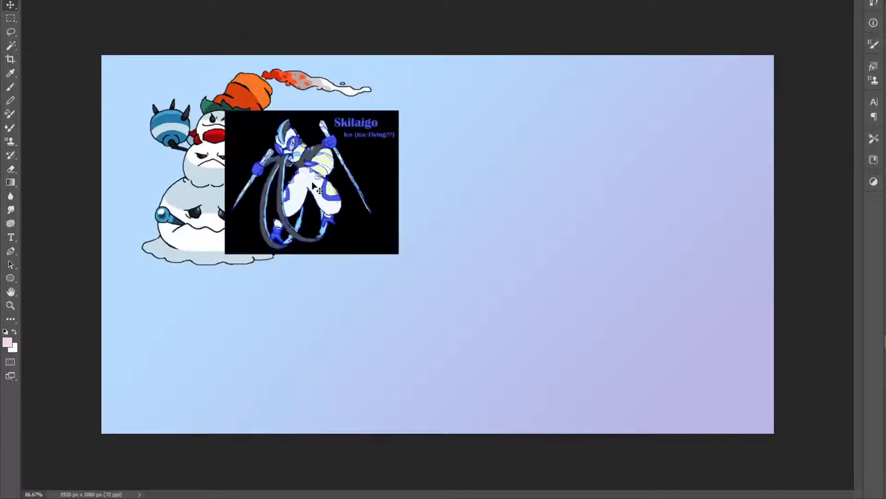
drag(307, 180, 201, 338)
click(270, 1)
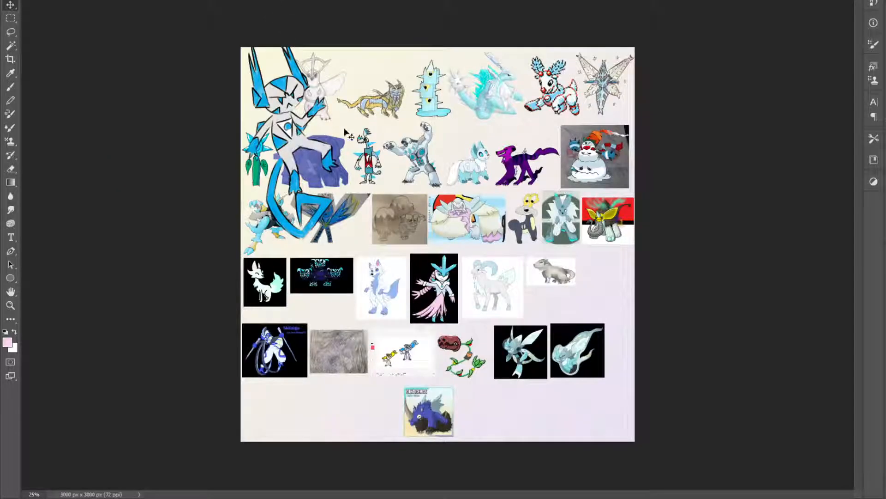
mouse_move(375, 107)
mouse_down()
mouse_move(273, 48)
mouse_move(162, 5)
mouse_move(310, 171)
mouse_move(293, 223)
mouse_move(238, 231)
mouse_move(264, 226)
mouse_move(279, 238)
mouse_move(290, 361)
mouse_move(276, 367)
mouse_up()
key(ctrl+s)
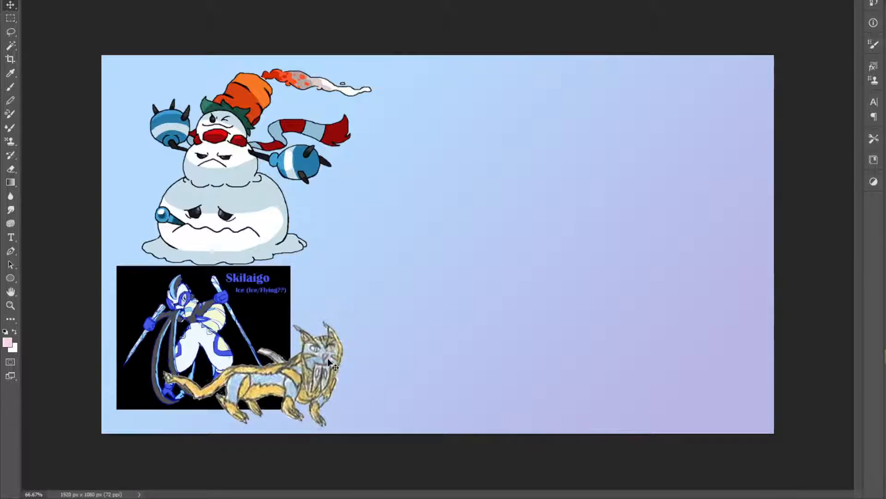
key(Delete)
Replace the oversized blue-and-white creature in the collage with the pasted orange sabertooth drawing, and carry the sabertooth into the snowman canvas
key(ctrl+Tab)
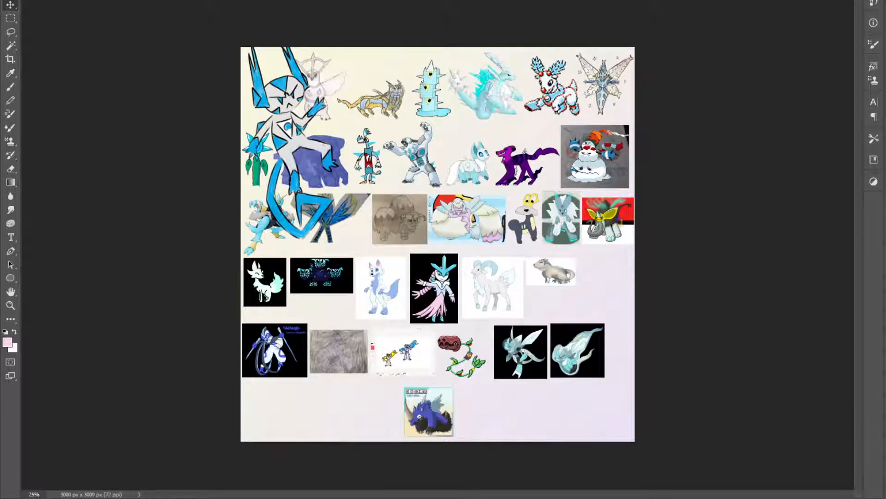
key(Delete)
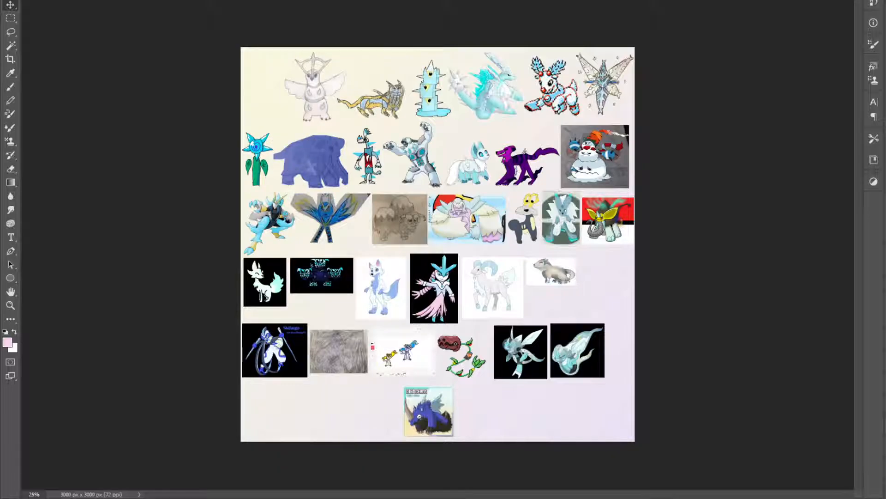
key(ctrl+v)
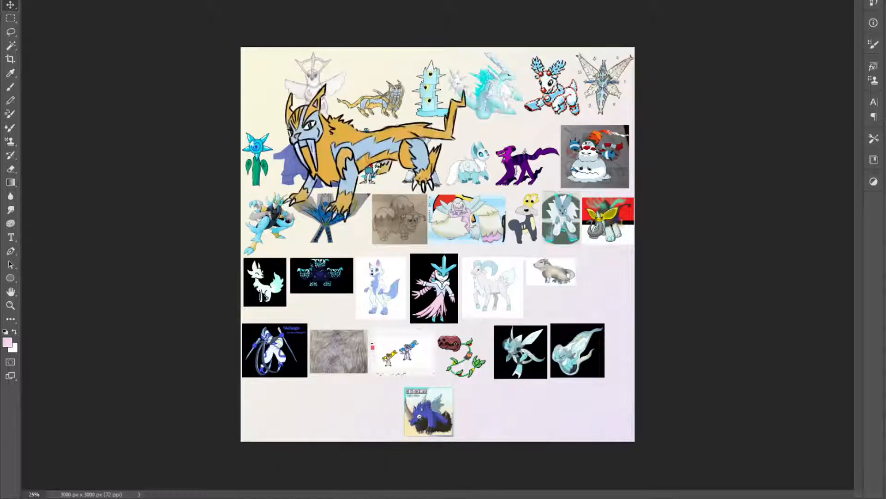
drag(343, 148, 259, 51)
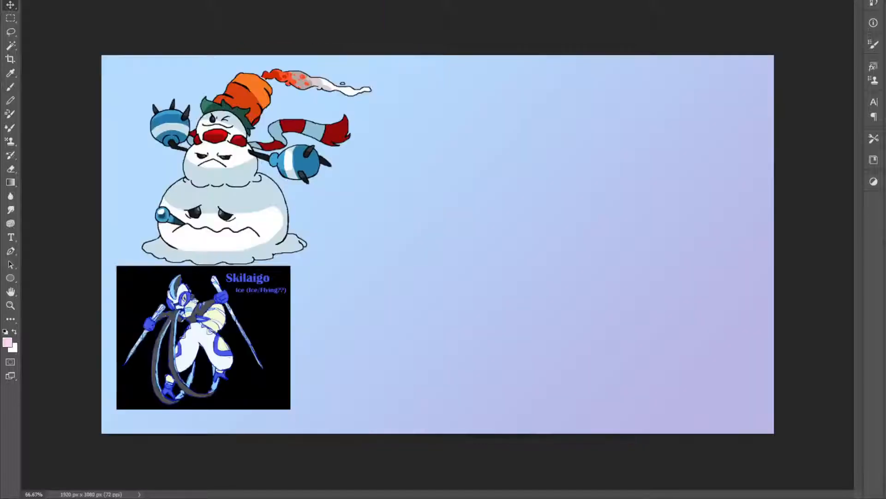
drag(259, 5, 356, 193)
Scale the sabertooth drawing down to reference size and place it beside the snowman's bottom ball
key(ctrl+t)
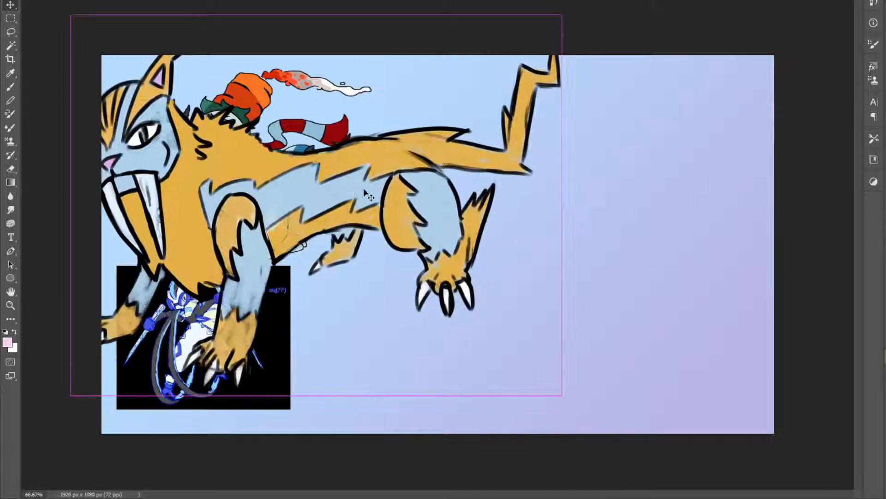
drag(563, 219, 205, 203)
drag(121, 188, 292, 241)
key(Return)
Move the snowman, sabertooth and Skilaigo references toward the middle of the canvas
scroll(459, 248, up, 2)
scroll(459, 248, down, 3)
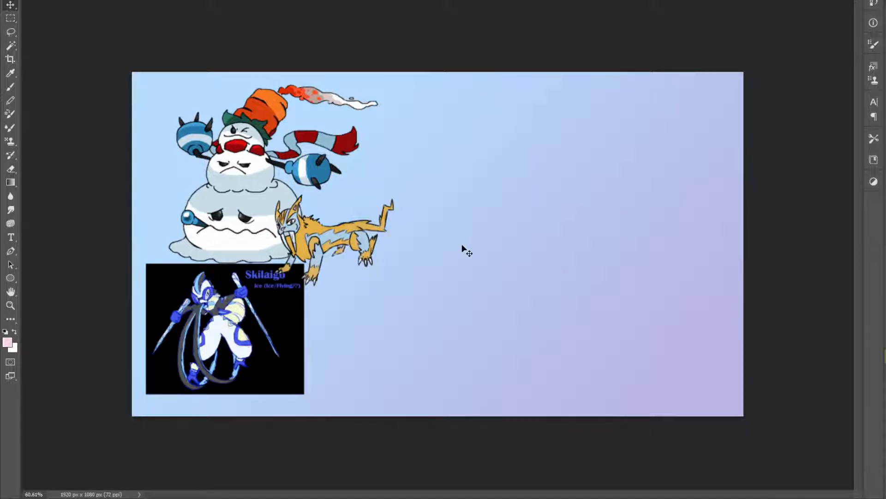
drag(251, 190, 467, 195)
drag(342, 238, 533, 251)
drag(238, 317, 407, 298)
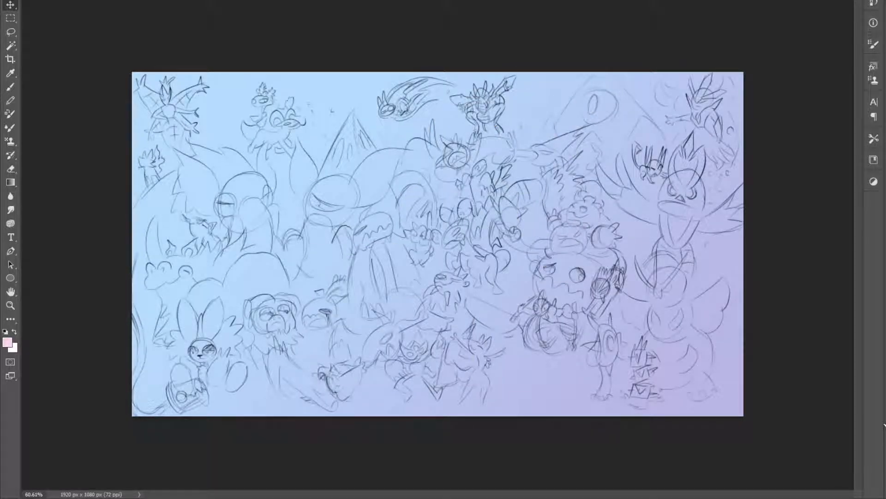
Shift the Skilaigo and sabertooth references slightly lower over the group sketch and save the document
key(ctrl+0)
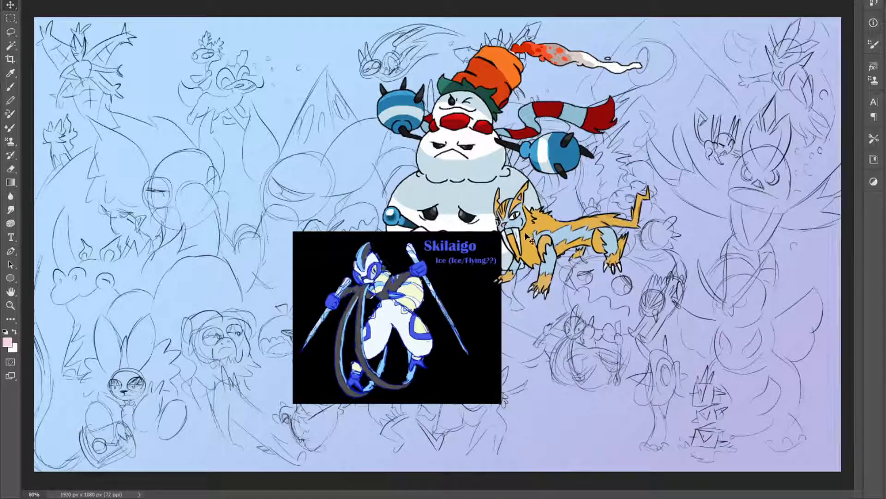
scroll(373, 279, up, 4)
scroll(373, 279, down, 3)
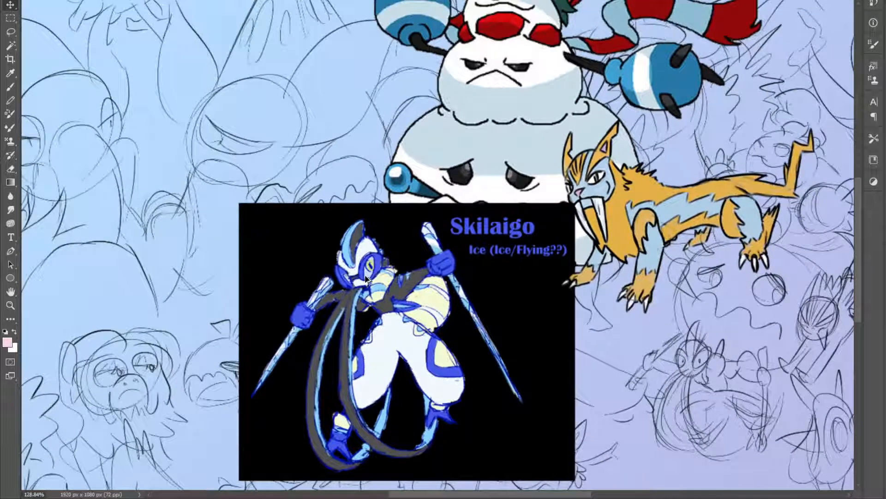
mouse_move(388, 290)
mouse_down()
mouse_move(378, 271)
mouse_move(393, 318)
mouse_move(397, 296)
mouse_up()
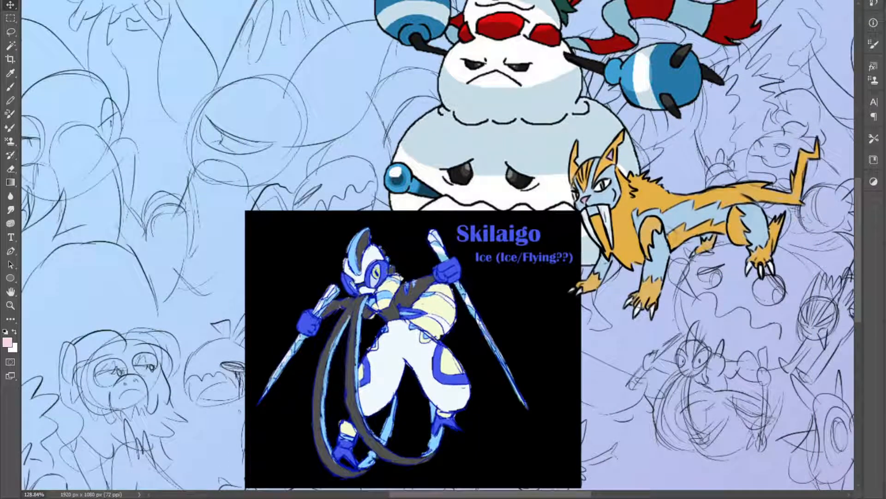
drag(598, 213, 599, 252)
scroll(557, 316, down, 5)
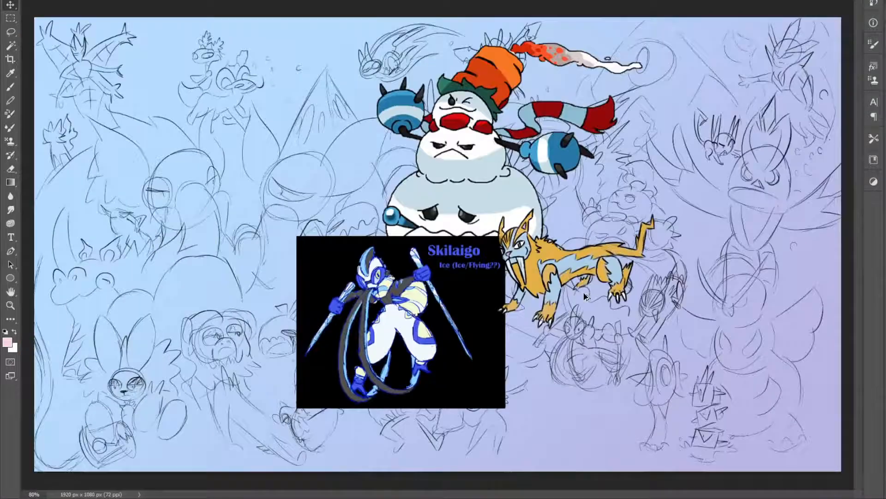
key(ctrl+s)
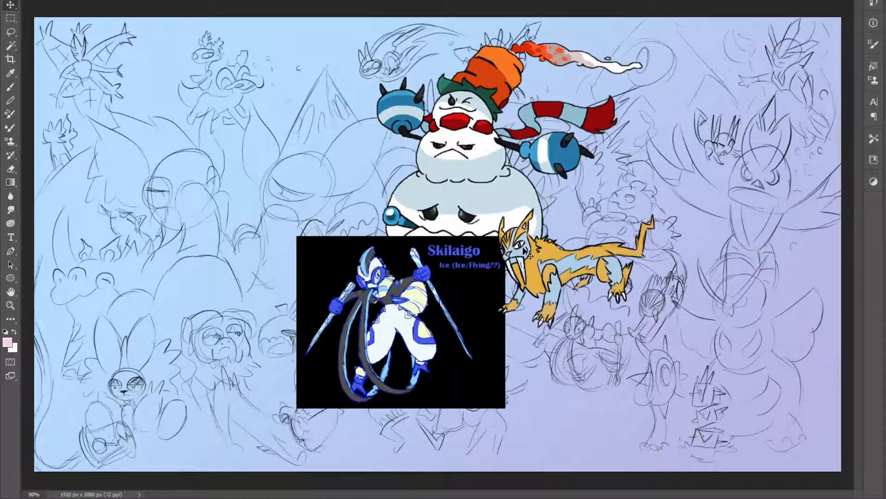
Gather the references along the canvas's left side, with the sabertooth overlapping the snowman's base and Skilaigo underneath, and save the document
scroll(520, 171, down, 3)
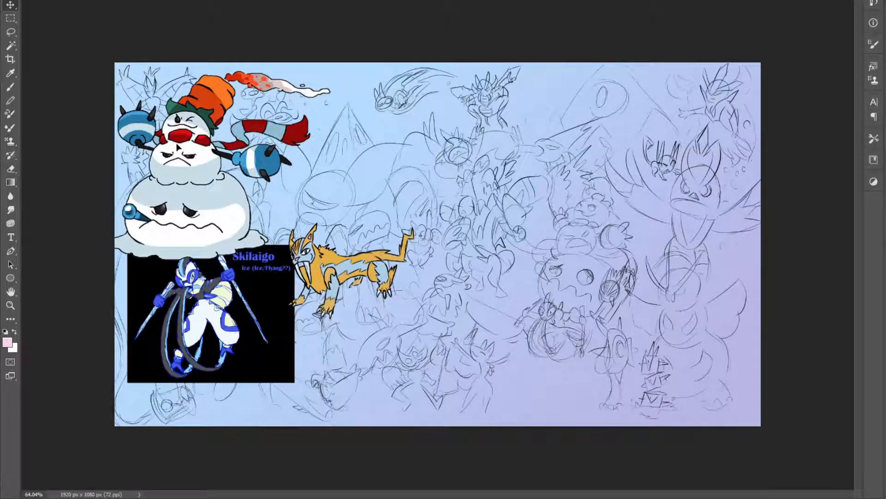
drag(331, 290, 249, 245)
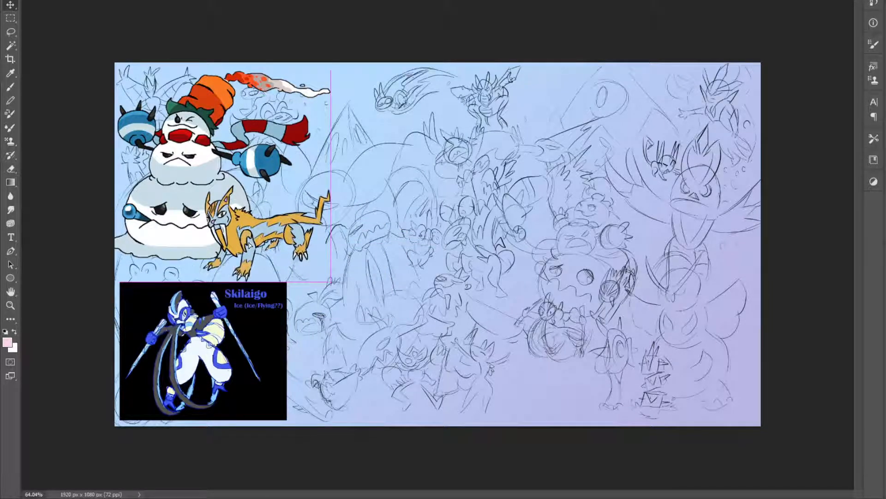
key(ctrl+s)
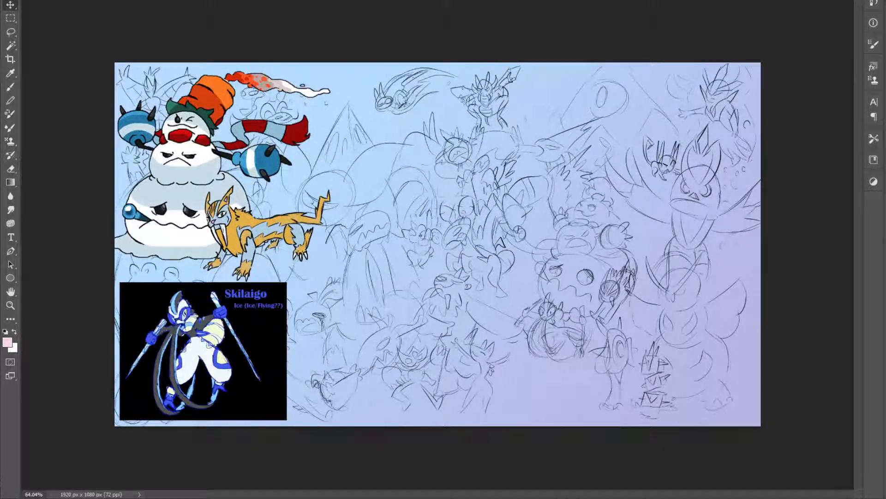
scroll(373, 202, up, 2)
scroll(373, 202, down, 3)
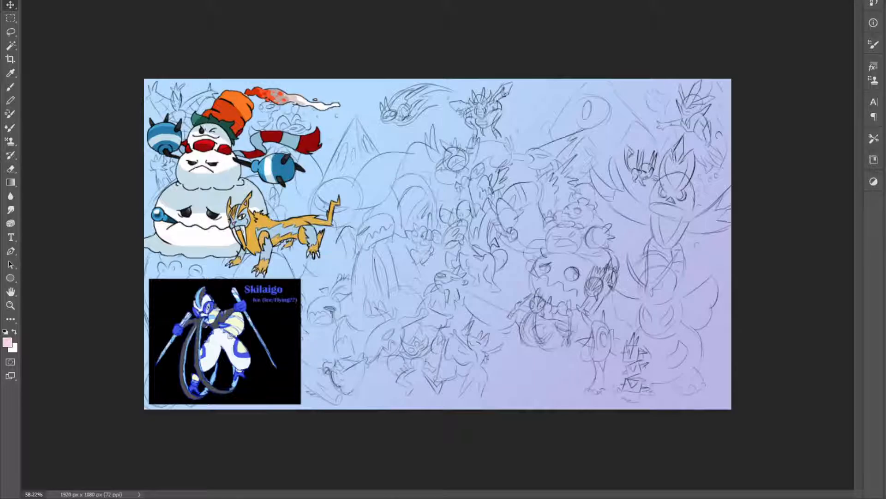
Hide the rough group sketch so only the reference images and the gradient background show
key(ctrl+comma)
key(ctrl+comma)
key(ctrl+comma)
key(ctrl+comma)
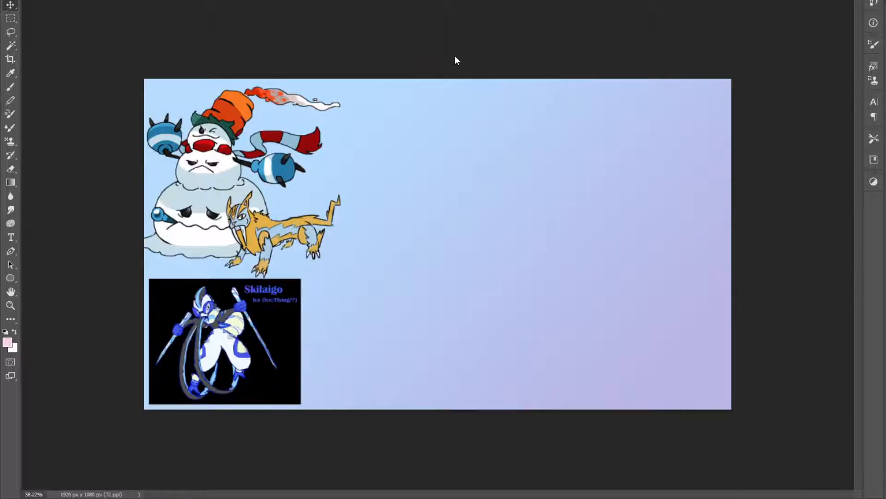
Sketch the snowman's three stacked balls in black with the Brush, from the large bottom ball up to the small head
key(b)
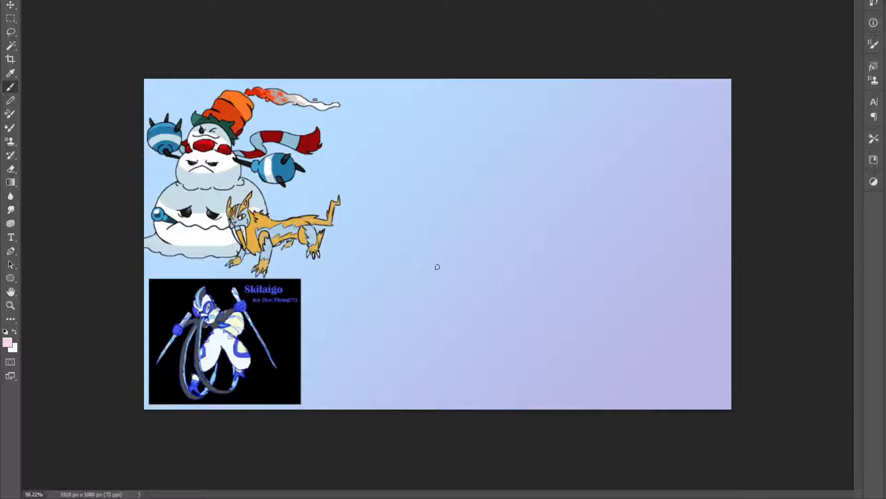
key(d)
mouse_move(442, 303)
mouse_down()
mouse_move(437, 261)
mouse_move(492, 223)
mouse_move(540, 229)
mouse_move(558, 279)
mouse_move(529, 297)
mouse_move(531, 283)
mouse_move(487, 318)
mouse_move(544, 297)
mouse_move(509, 220)
mouse_move(475, 223)
mouse_move(531, 221)
mouse_up()
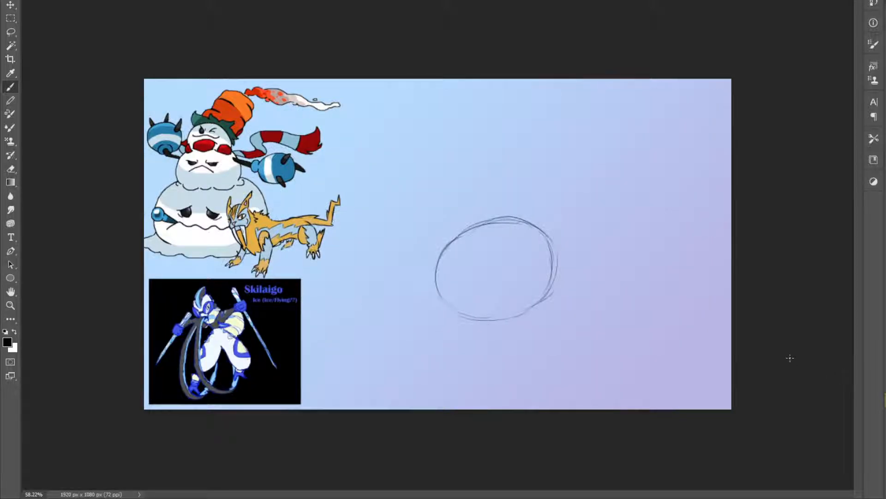
mouse_move(455, 229)
mouse_down()
mouse_move(465, 198)
mouse_move(450, 205)
mouse_move(490, 186)
mouse_move(467, 185)
mouse_move(503, 201)
mouse_move(504, 191)
mouse_move(513, 217)
mouse_move(505, 185)
mouse_move(466, 189)
mouse_move(463, 232)
mouse_up()
mouse_move(460, 191)
mouse_down()
mouse_move(511, 212)
mouse_move(513, 203)
mouse_move(510, 218)
mouse_move(495, 178)
mouse_move(468, 187)
mouse_move(457, 195)
mouse_move(474, 227)
mouse_move(450, 201)
mouse_move(462, 238)
mouse_move(470, 179)
mouse_move(455, 187)
mouse_move(502, 176)
mouse_move(520, 215)
mouse_move(486, 180)
mouse_move(443, 207)
mouse_move(448, 201)
mouse_move(466, 230)
mouse_move(458, 204)
mouse_move(442, 209)
mouse_move(439, 272)
mouse_move(459, 316)
mouse_move(544, 289)
mouse_up()
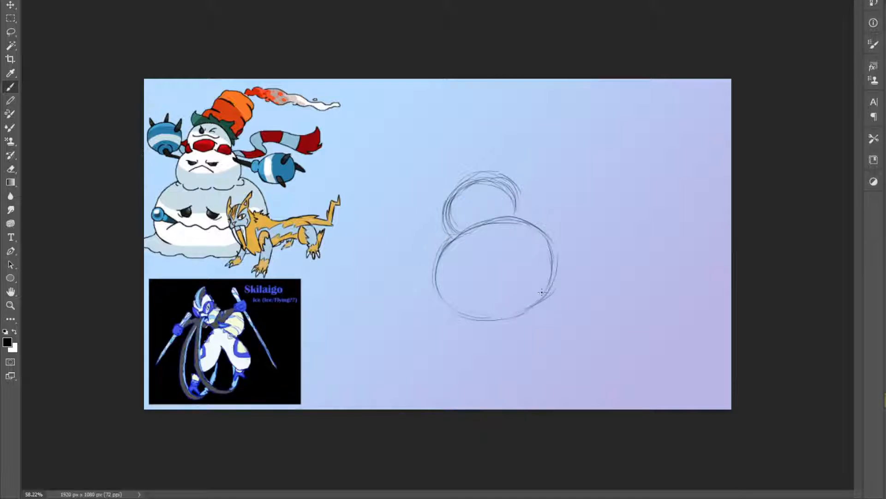
mouse_move(478, 149)
mouse_down()
mouse_move(485, 174)
mouse_move(498, 146)
mouse_move(490, 135)
mouse_move(484, 142)
mouse_move(521, 145)
mouse_move(515, 174)
mouse_move(502, 176)
mouse_move(523, 150)
mouse_move(504, 133)
mouse_up()
mouse_move(484, 174)
mouse_down()
mouse_move(504, 138)
mouse_move(477, 151)
mouse_move(500, 143)
mouse_move(523, 163)
mouse_move(520, 144)
mouse_move(506, 166)
mouse_move(487, 175)
mouse_up()
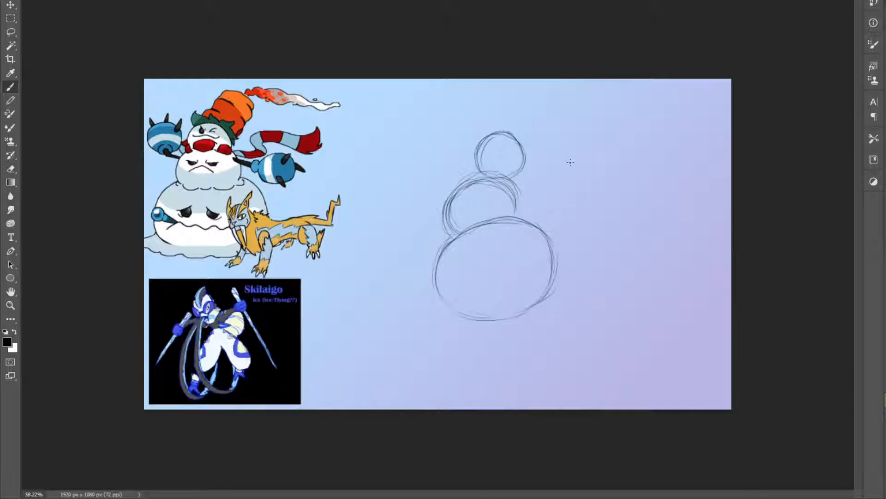
Sketch a wavy melting snow edge around the bottom ball's base and short curved snow tufts along its sides
mouse_move(446, 301)
mouse_down()
mouse_move(439, 312)
mouse_move(450, 318)
mouse_move(512, 329)
mouse_move(573, 289)
mouse_up()
mouse_move(532, 245)
mouse_down()
mouse_move(560, 229)
mouse_move(568, 248)
mouse_move(559, 230)
mouse_up()
drag(547, 261, 573, 264)
key(ctrl+z)
mouse_move(555, 222)
mouse_down()
mouse_move(551, 235)
mouse_move(562, 234)
mouse_up()
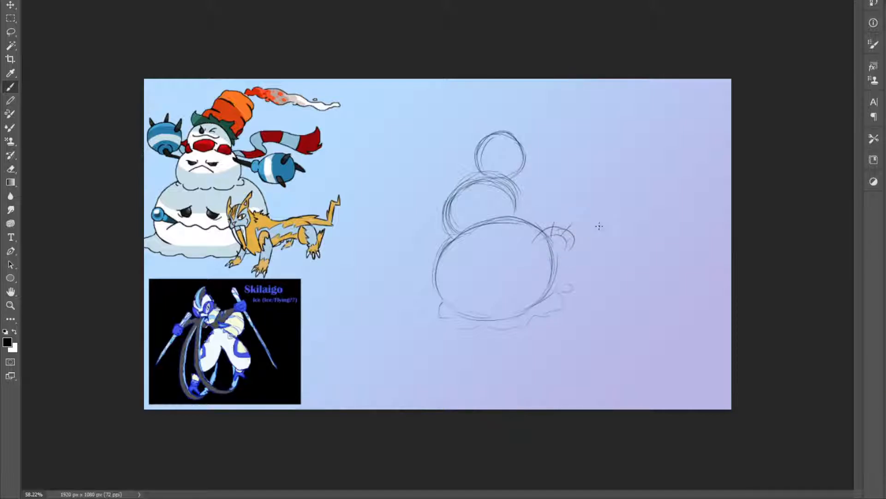
key(ctrl+z)
key(ctrl+z)
key(ctrl+z)
key(ctrl+z)
key(ctrl+z)
mouse_move(529, 244)
mouse_down()
mouse_move(551, 228)
mouse_move(565, 241)
mouse_move(546, 240)
mouse_move(557, 225)
mouse_move(572, 254)
mouse_up()
drag(527, 235, 546, 218)
drag(439, 268, 421, 290)
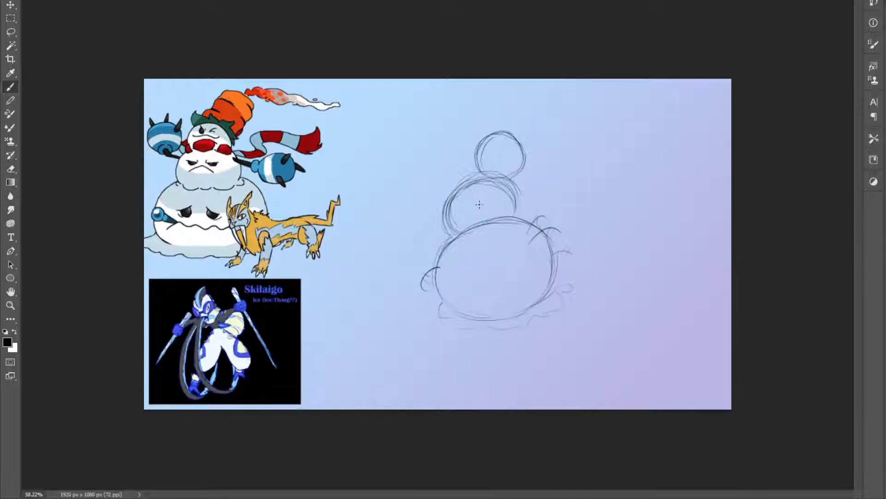
Sketch the snowman's two raised fists as round balls, one on each side of the small head
key(z)
click(472, 185)
key(b)
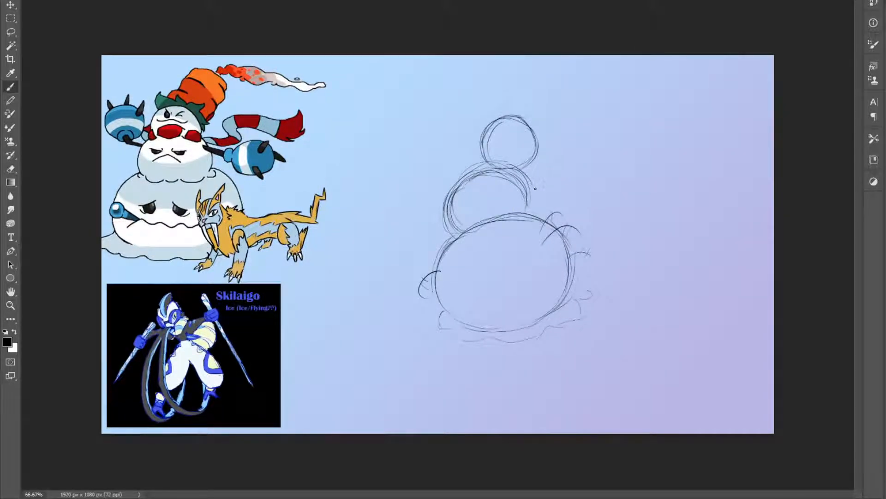
mouse_move(540, 175)
mouse_down()
mouse_move(537, 197)
mouse_move(546, 185)
mouse_move(545, 195)
mouse_move(552, 178)
mouse_move(543, 171)
mouse_move(571, 149)
mouse_move(588, 179)
mouse_move(546, 191)
mouse_move(558, 198)
mouse_move(585, 184)
mouse_move(578, 150)
mouse_move(550, 156)
mouse_up()
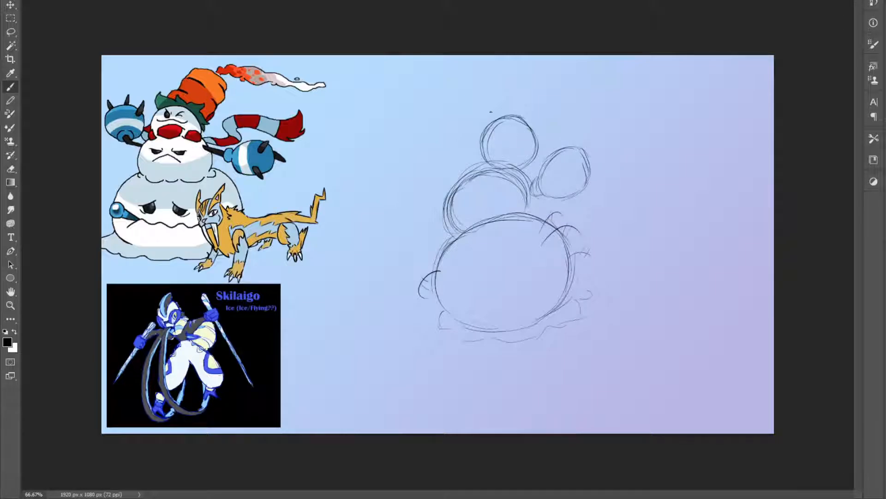
mouse_move(434, 173)
mouse_down()
mouse_move(433, 148)
mouse_move(464, 133)
mouse_up()
mouse_move(445, 183)
mouse_down()
mouse_move(447, 195)
mouse_move(456, 188)
mouse_up()
mouse_move(454, 184)
mouse_down()
mouse_move(432, 148)
mouse_move(435, 167)
mouse_move(450, 129)
mouse_move(472, 143)
mouse_up()
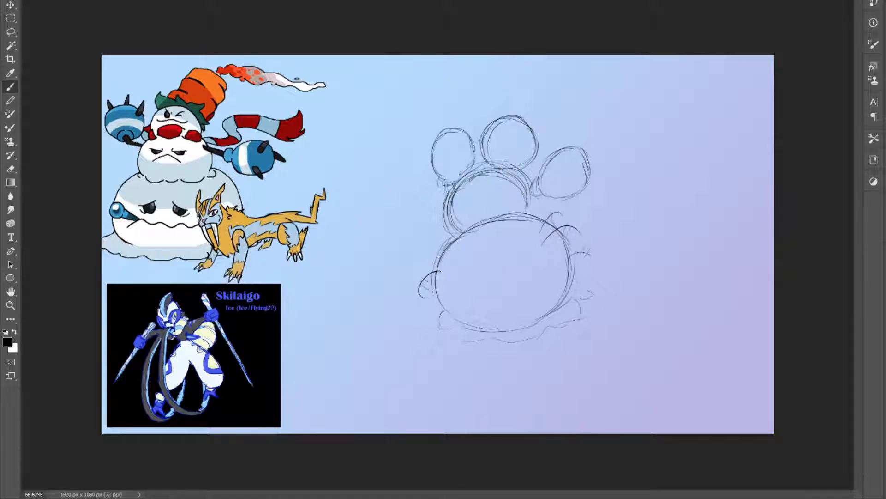
mouse_move(446, 186)
mouse_down()
mouse_move(456, 184)
mouse_move(446, 192)
mouse_move(429, 148)
mouse_up()
Sketch wavy snow edges where the balls meet, add the rounded collar at the neck, and retrace the head outline
drag(514, 188, 520, 200)
mouse_move(458, 224)
mouse_down()
mouse_move(479, 215)
mouse_move(512, 215)
mouse_move(537, 216)
mouse_up()
mouse_move(487, 172)
mouse_down()
mouse_move(481, 157)
mouse_move(496, 153)
mouse_move(505, 160)
mouse_move(497, 172)
mouse_move(480, 158)
mouse_move(530, 171)
mouse_up()
mouse_move(523, 175)
mouse_down()
mouse_move(479, 173)
mouse_move(491, 130)
mouse_move(478, 136)
mouse_move(496, 134)
mouse_move(496, 119)
mouse_move(506, 120)
mouse_move(538, 136)
mouse_move(538, 159)
mouse_move(540, 142)
mouse_move(540, 150)
mouse_move(518, 118)
mouse_up()
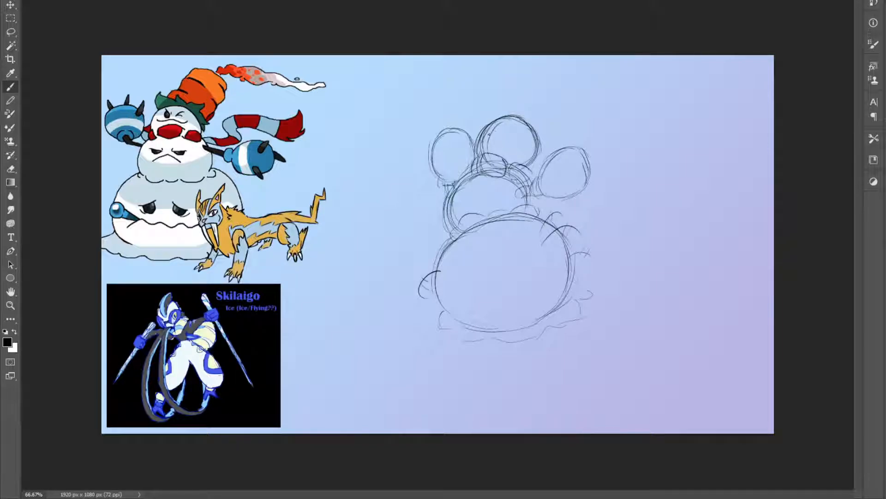
mouse_move(480, 150)
mouse_down()
mouse_move(496, 117)
mouse_move(521, 113)
mouse_up()
Erase the loop beside the bottom ball, redraw that side contour, and add short accent strokes on the middle ball and head
key(e)
mouse_move(423, 300)
mouse_down()
mouse_move(428, 270)
mouse_move(440, 272)
mouse_up()
key(v)
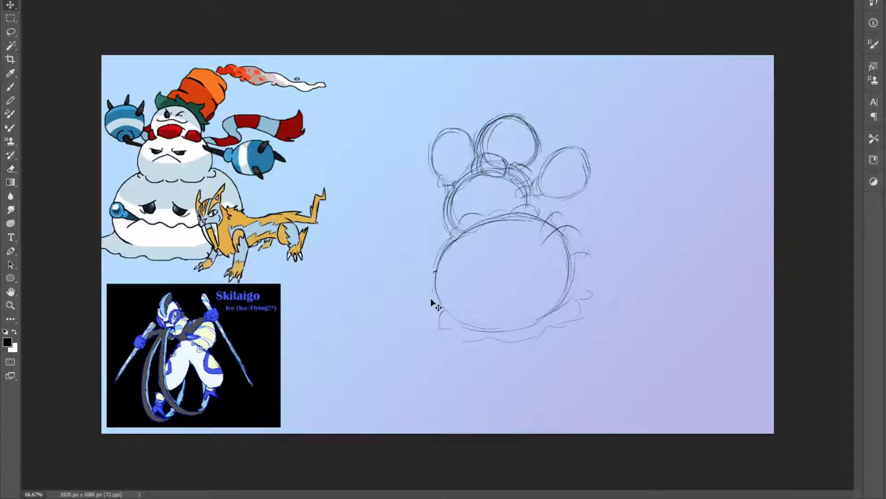
key(b)
mouse_move(431, 309)
mouse_down()
mouse_move(424, 275)
mouse_move(423, 299)
mouse_up()
mouse_move(456, 200)
mouse_down()
mouse_move(436, 225)
mouse_move(441, 217)
mouse_up()
drag(525, 141, 539, 145)
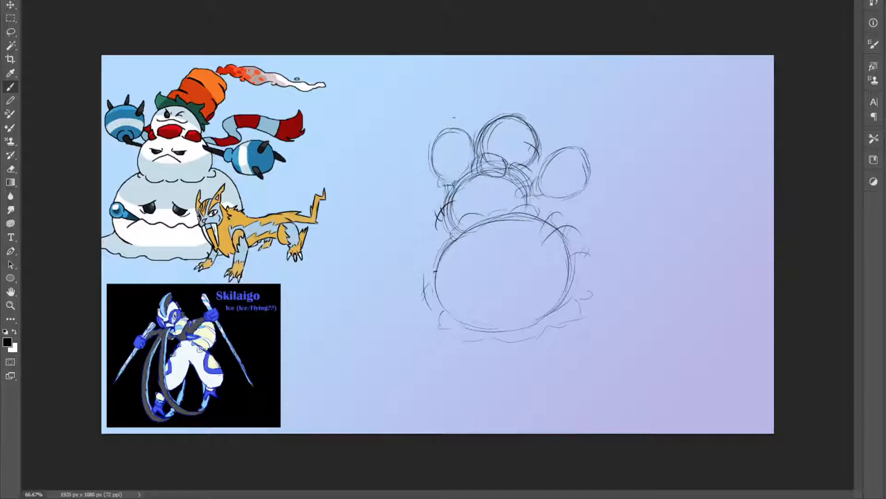
Add three spikes and curved horizontal bands to the fist left of the snowman's head
drag(445, 131, 448, 112)
mouse_move(432, 151)
mouse_down()
mouse_move(429, 126)
mouse_move(437, 135)
mouse_move(470, 119)
mouse_move(471, 133)
mouse_move(472, 118)
mouse_move(466, 144)
mouse_move(434, 153)
mouse_move(473, 147)
mouse_up()
mouse_move(438, 172)
mouse_down()
mouse_move(470, 170)
mouse_move(429, 166)
mouse_up()
mouse_move(444, 131)
mouse_down()
mouse_move(458, 126)
mouse_move(470, 138)
mouse_move(461, 177)
mouse_move(444, 184)
mouse_move(454, 185)
mouse_move(456, 174)
mouse_up()
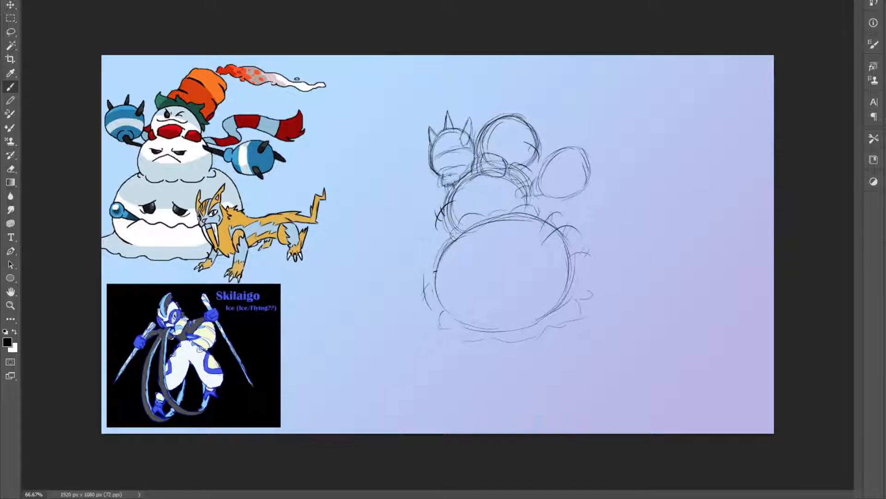
Add three spikes and a curved band to the fist right of the snowman's head, and save the document
mouse_move(543, 162)
mouse_down()
mouse_move(563, 149)
mouse_move(589, 167)
mouse_move(571, 194)
mouse_move(540, 187)
mouse_move(550, 157)
mouse_move(578, 132)
mouse_move(583, 146)
mouse_move(580, 133)
mouse_move(571, 151)
mouse_up()
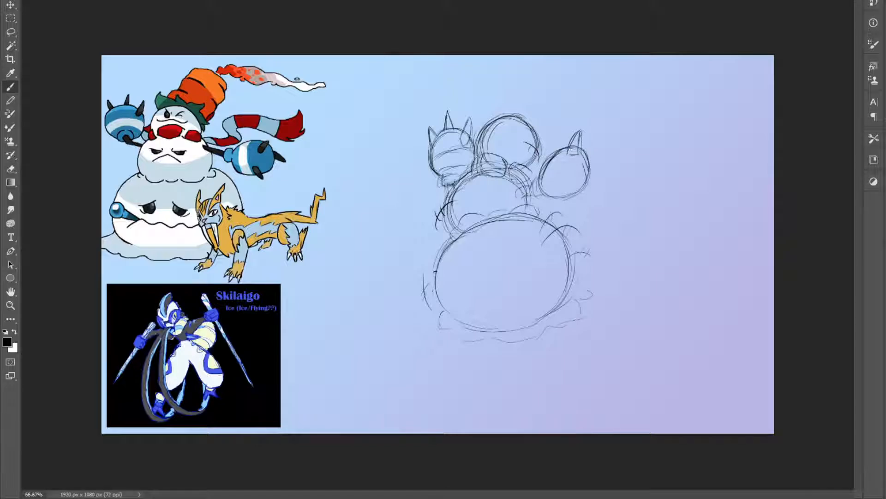
mouse_move(570, 186)
mouse_down()
mouse_move(590, 205)
mouse_move(568, 184)
mouse_move(589, 203)
mouse_move(580, 183)
mouse_up()
mouse_move(583, 153)
mouse_down()
mouse_move(603, 167)
mouse_move(590, 166)
mouse_move(611, 171)
mouse_move(599, 177)
mouse_move(605, 157)
mouse_move(591, 171)
mouse_move(555, 176)
mouse_move(563, 153)
mouse_up()
key(ctrl+z)
key(ctrl+z)
key(ctrl+z)
key(ctrl+z)
key(ctrl+z)
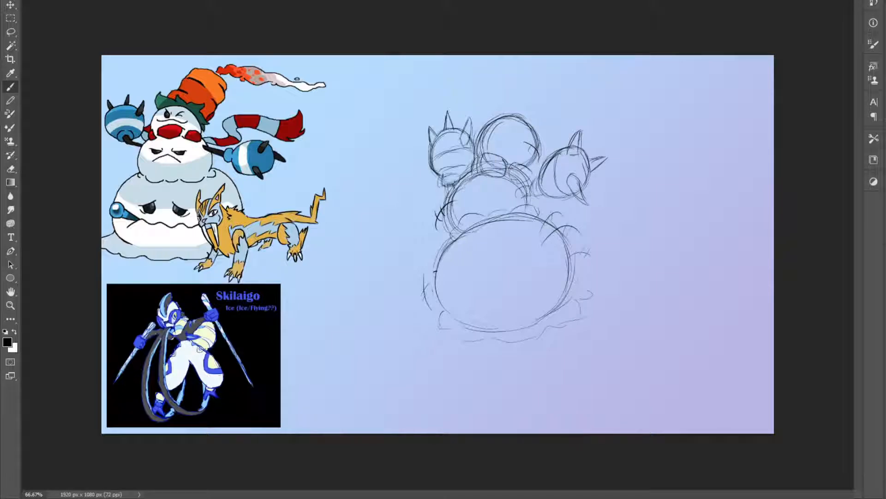
mouse_move(554, 192)
mouse_down()
mouse_move(552, 165)
mouse_move(568, 189)
mouse_move(555, 153)
mouse_up()
key(ctrl+s)
Sketch the hat's jagged, leafy brim along the top of the snowman's head
mouse_move(484, 122)
mouse_down()
mouse_move(487, 96)
mouse_move(486, 108)
mouse_move(503, 105)
mouse_move(507, 115)
mouse_up()
drag(490, 108, 498, 108)
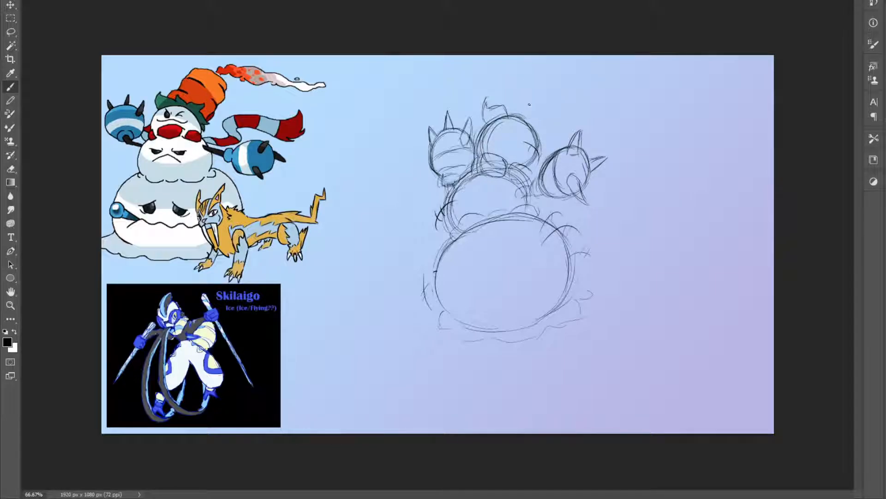
mouse_move(509, 111)
mouse_down()
mouse_move(519, 104)
mouse_move(547, 118)
mouse_move(535, 129)
mouse_move(549, 140)
mouse_move(539, 144)
mouse_move(544, 157)
mouse_up()
mouse_move(502, 99)
mouse_down()
mouse_move(540, 80)
mouse_move(555, 96)
mouse_move(542, 127)
mouse_up()
key(ctrl+z)
key(ctrl+z)
key(ctrl+z)
key(ctrl+z)
mouse_move(505, 95)
mouse_down()
mouse_move(509, 75)
mouse_move(502, 78)
mouse_move(540, 81)
mouse_up()
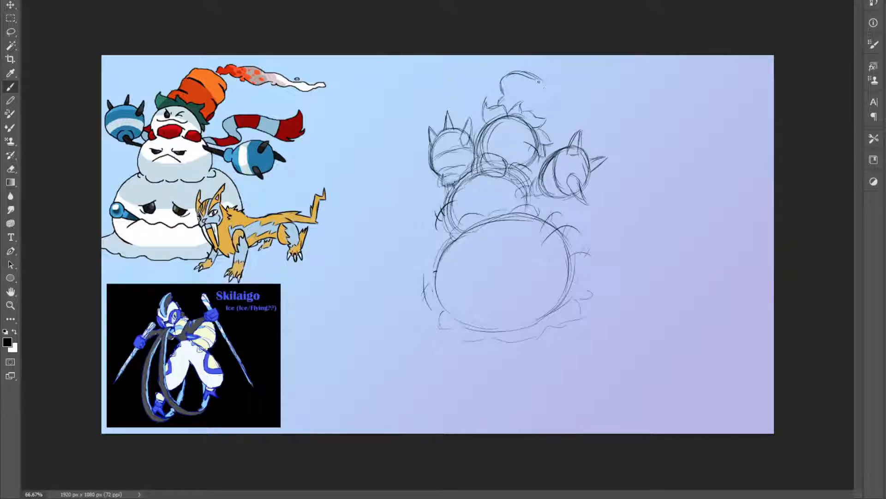
key(ctrl+z)
key(ctrl+z)
Sketch the tall rounded hat crown with folded bands above the leafy brim
mouse_move(505, 82)
mouse_down()
mouse_move(508, 74)
mouse_move(537, 74)
mouse_up()
drag(540, 77, 548, 90)
drag(545, 131, 545, 88)
mouse_move(501, 101)
mouse_down()
mouse_move(517, 97)
mouse_move(515, 84)
mouse_move(538, 85)
mouse_move(544, 119)
mouse_up()
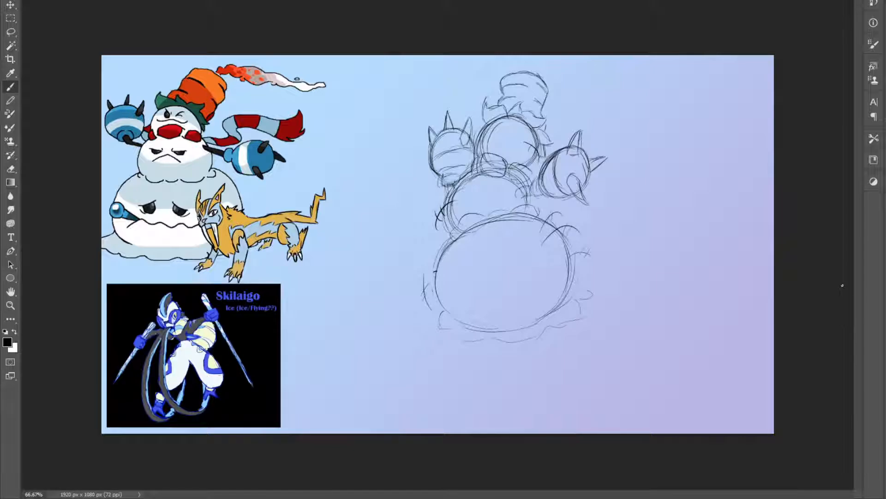
Sketch the outlines of two drooping, half-closed eyes on the bottom ball
drag(502, 257, 531, 247)
key(ctrl+z)
drag(465, 262, 443, 284)
mouse_move(507, 253)
mouse_down()
mouse_move(531, 258)
mouse_move(508, 255)
mouse_move(451, 275)
mouse_up()
mouse_move(508, 257)
mouse_down()
mouse_move(531, 248)
mouse_move(513, 264)
mouse_move(535, 253)
mouse_move(523, 261)
mouse_move(512, 250)
mouse_move(515, 268)
mouse_up()
mouse_move(455, 284)
mouse_down()
mouse_move(464, 261)
mouse_move(462, 281)
mouse_up()
drag(461, 280, 445, 286)
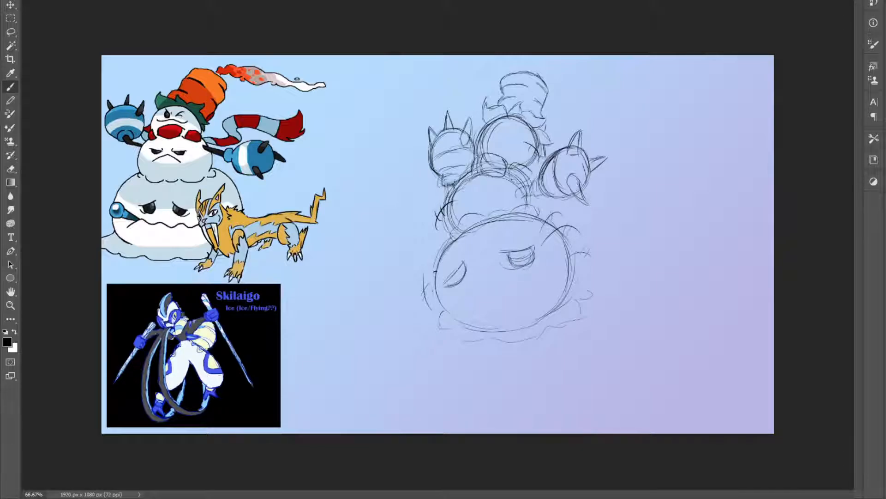
Shade the pupils of the bottom ball's eyes with hatching and reinforce the heavy eyelids
drag(516, 252, 524, 265)
mouse_move(522, 251)
mouse_down()
mouse_move(525, 263)
mouse_move(511, 269)
mouse_move(529, 264)
mouse_move(517, 265)
mouse_up()
mouse_move(448, 280)
mouse_down()
mouse_move(464, 281)
mouse_move(461, 270)
mouse_up()
drag(468, 270, 455, 286)
drag(462, 271, 458, 282)
drag(465, 271, 450, 283)
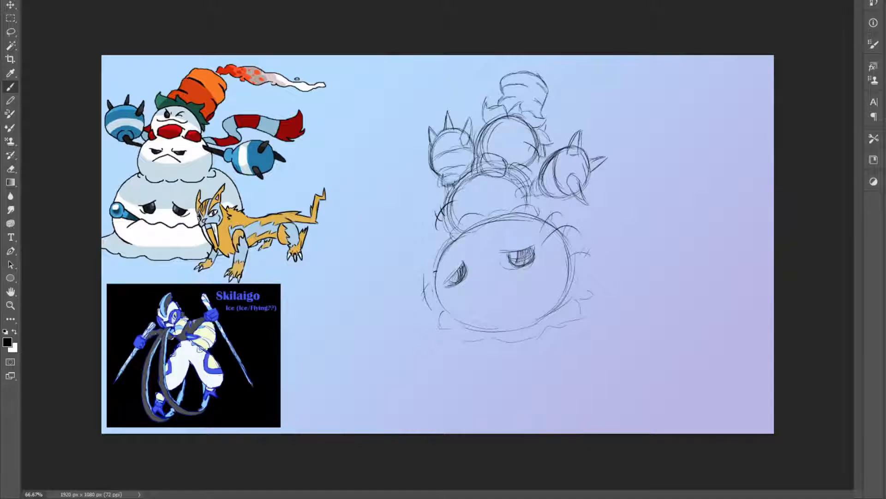
drag(516, 259, 514, 249)
drag(463, 260, 446, 280)
mouse_move(508, 252)
mouse_down()
mouse_move(515, 268)
mouse_move(532, 268)
mouse_up()
Sketch the bottom face's wavy frown and the round-ended pipe sticking out from the left corner of its mouth
drag(446, 303, 464, 290)
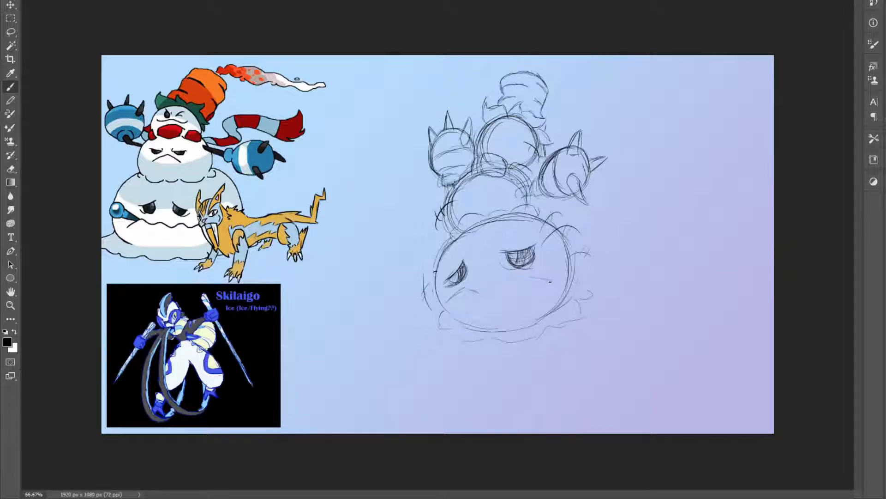
drag(483, 291, 524, 277)
mouse_move(447, 285)
mouse_down()
mouse_move(424, 286)
mouse_move(435, 274)
mouse_up()
key(ctrl+z)
mouse_move(431, 270)
mouse_down()
mouse_move(456, 288)
mouse_move(406, 280)
mouse_move(428, 264)
mouse_move(407, 282)
mouse_move(407, 269)
mouse_up()
key(e)
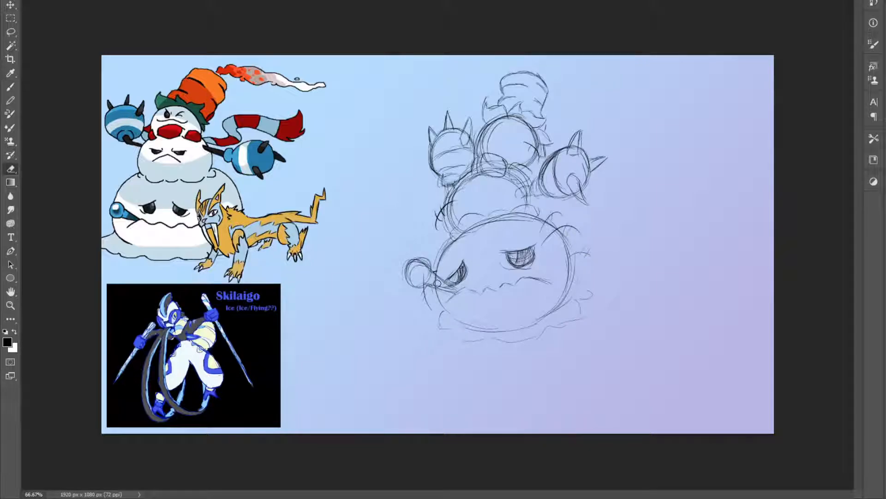
key(b)
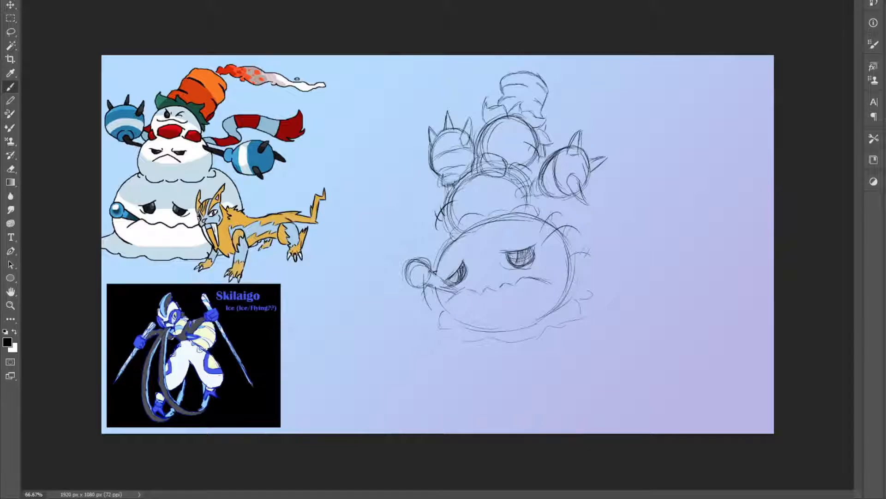
mouse_move(433, 273)
mouse_down()
mouse_move(456, 290)
mouse_move(411, 277)
mouse_move(414, 265)
mouse_move(412, 278)
mouse_move(417, 270)
mouse_move(416, 280)
mouse_move(446, 287)
mouse_up()
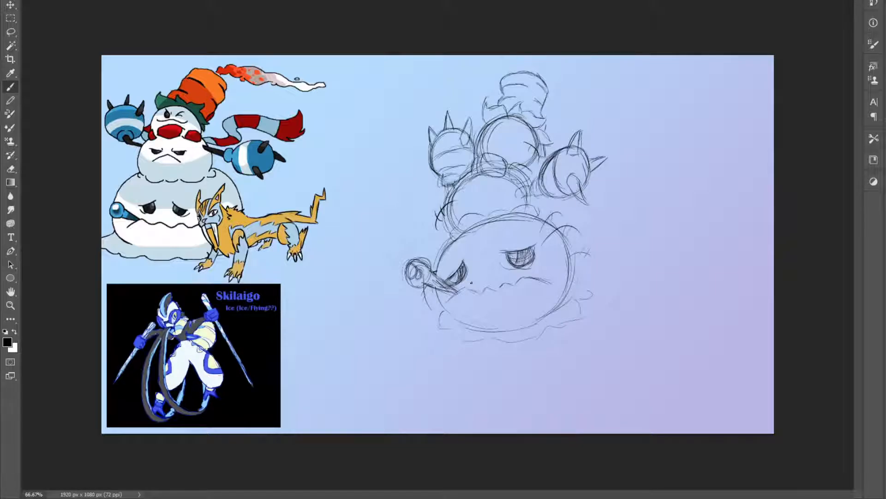
drag(446, 278, 456, 284)
Sketch angry eyes and a frown on the middle ball, strengthen the ragged snow edge around the base, and save the document
mouse_move(479, 209)
mouse_down()
mouse_move(501, 190)
mouse_move(485, 192)
mouse_move(510, 190)
mouse_move(474, 194)
mouse_move(516, 183)
mouse_move(478, 196)
mouse_move(514, 192)
mouse_up()
key(ctrl+s)
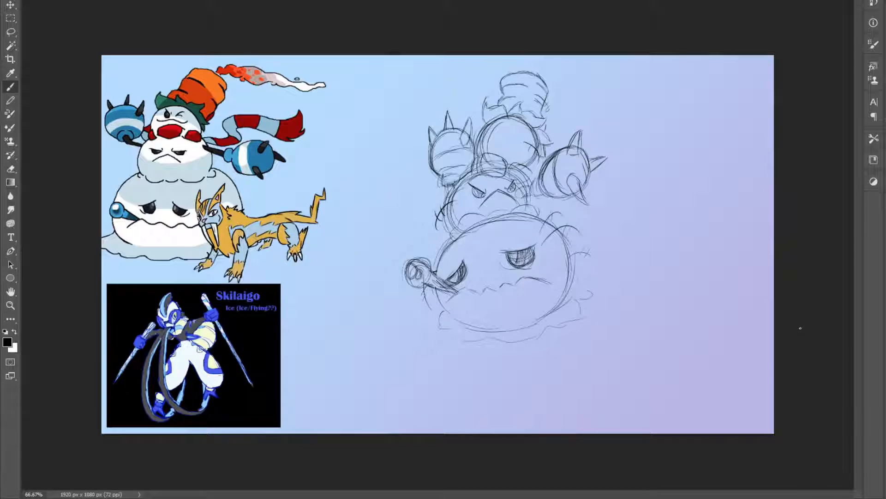
mouse_move(570, 292)
mouse_down()
mouse_move(597, 294)
mouse_move(589, 282)
mouse_up()
mouse_move(429, 314)
mouse_down()
mouse_move(462, 334)
mouse_move(519, 323)
mouse_move(488, 342)
mouse_move(498, 329)
mouse_move(534, 338)
mouse_move(524, 342)
mouse_move(575, 326)
mouse_move(584, 311)
mouse_move(577, 300)
mouse_move(437, 304)
mouse_up()
key(ctrl+s)
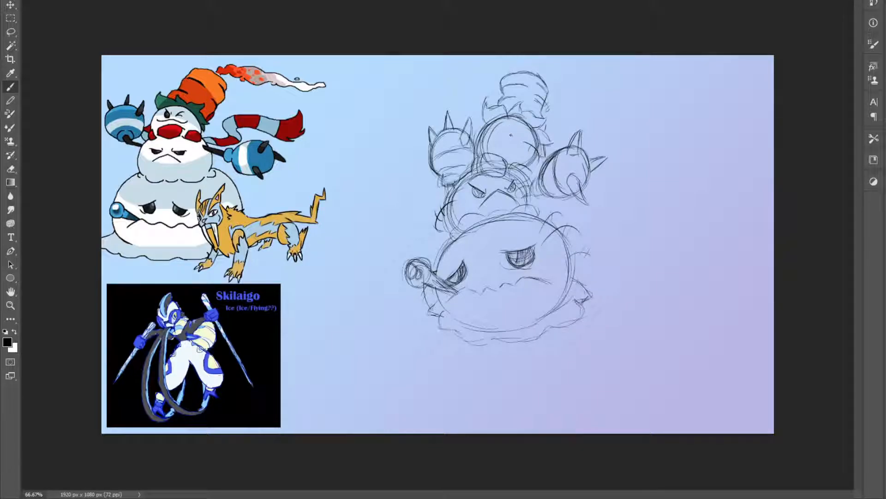
Sketch the head's shaded round eye, far eye and smile, and rework the collar outline beneath it
drag(513, 133, 521, 143)
drag(518, 135, 518, 144)
mouse_move(514, 151)
mouse_down()
mouse_move(523, 135)
mouse_move(489, 136)
mouse_move(519, 142)
mouse_up()
drag(516, 162, 505, 173)
mouse_move(483, 157)
mouse_down()
mouse_move(495, 155)
mouse_move(474, 163)
mouse_up()
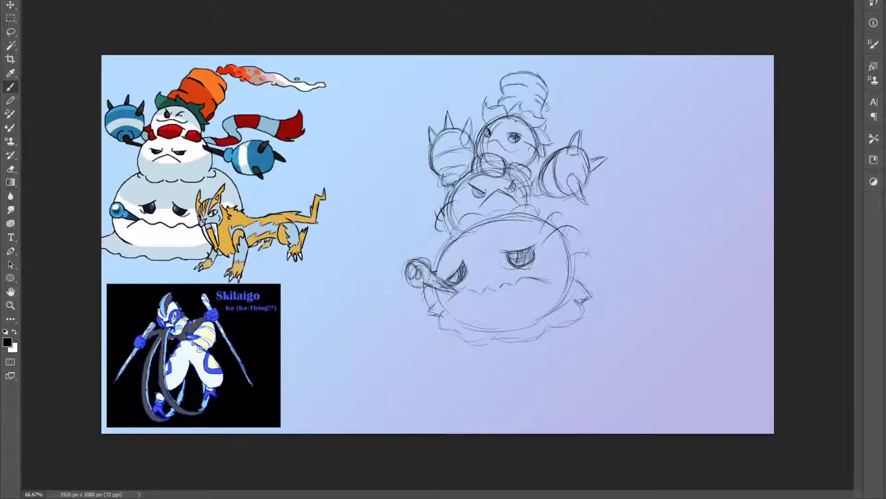
drag(541, 147, 534, 169)
Rough in the long scarf looping out left of the middle ball and curving beneath the right fist
mouse_move(400, 244)
mouse_down()
mouse_move(398, 194)
mouse_move(442, 182)
mouse_up()
mouse_move(536, 200)
mouse_down()
mouse_move(578, 211)
mouse_move(591, 177)
mouse_up()
drag(544, 152, 556, 147)
drag(587, 176, 594, 183)
drag(549, 204, 538, 201)
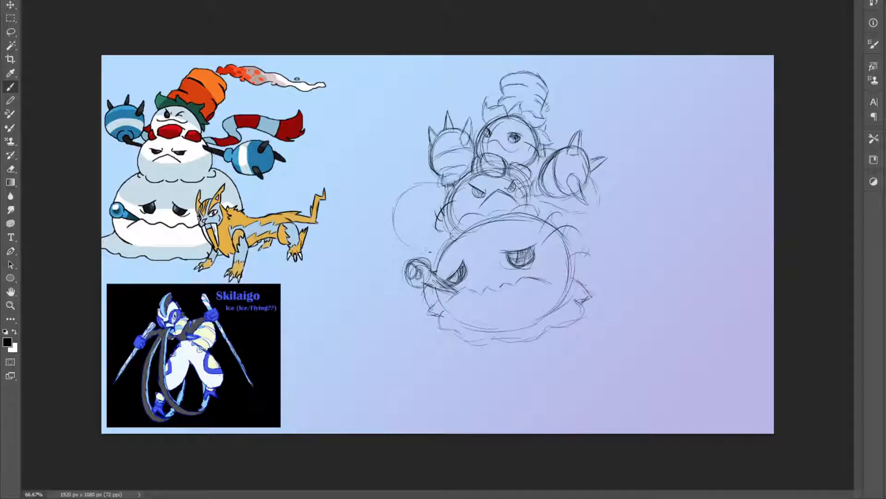
mouse_move(439, 249)
mouse_down()
mouse_move(418, 252)
mouse_move(473, 241)
mouse_up()
drag(426, 210, 442, 207)
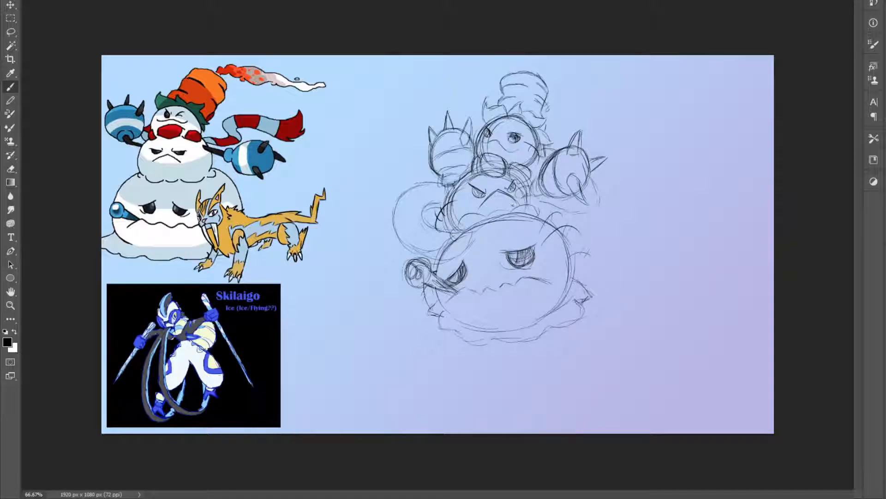
Define the scarf's right-hand loop behind the spiked fist with inner and outer edges
mouse_move(560, 222)
mouse_down()
mouse_move(578, 226)
mouse_move(610, 204)
mouse_move(594, 175)
mouse_up()
drag(591, 206, 587, 181)
mouse_move(598, 196)
mouse_down()
mouse_move(574, 210)
mouse_move(532, 194)
mouse_up()
drag(542, 163, 532, 171)
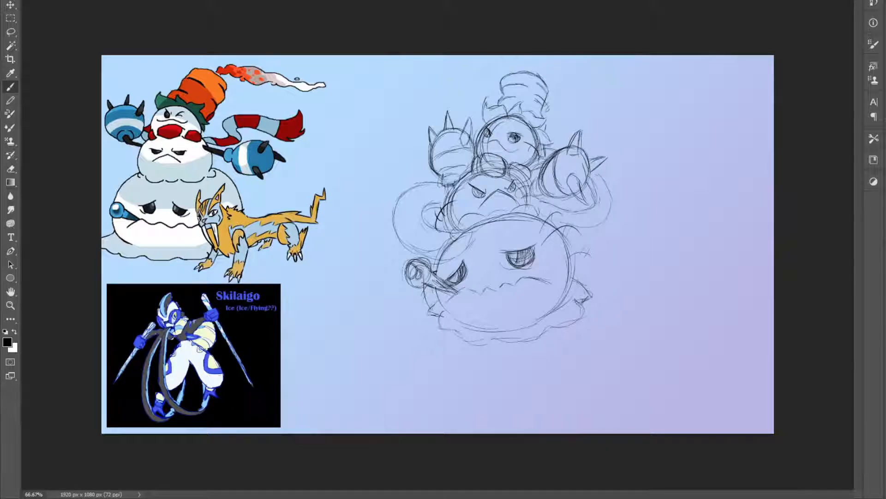
mouse_move(593, 169)
mouse_down()
mouse_move(610, 184)
mouse_move(615, 217)
mouse_move(585, 223)
mouse_move(610, 221)
mouse_up()
Sketch the scarf's end across the top of the bottom ball, darken its left loop, and save the document
drag(460, 254, 484, 231)
mouse_move(486, 226)
mouse_down()
mouse_move(444, 230)
mouse_move(470, 235)
mouse_up()
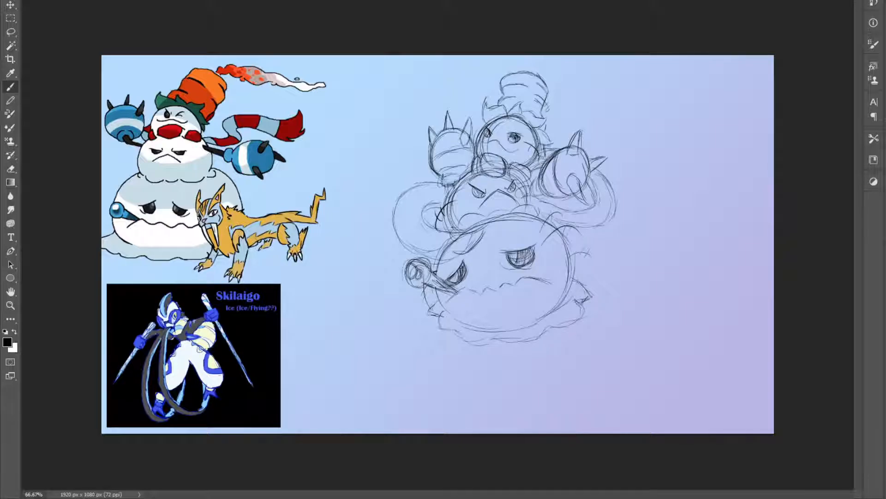
mouse_move(455, 255)
mouse_down()
mouse_move(444, 252)
mouse_move(461, 259)
mouse_move(441, 260)
mouse_move(408, 246)
mouse_move(432, 251)
mouse_up()
mouse_move(444, 251)
mouse_down()
mouse_move(457, 261)
mouse_move(470, 253)
mouse_move(422, 213)
mouse_move(440, 206)
mouse_up()
mouse_move(392, 223)
mouse_down()
mouse_move(405, 247)
mouse_move(408, 190)
mouse_move(443, 182)
mouse_up()
key(ctrl+s)
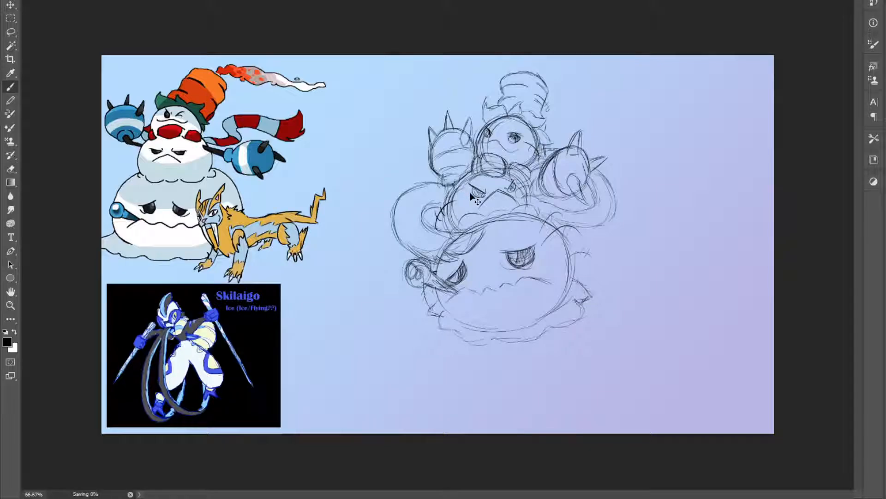
Draw stripe lines across the scarf's left and right loops
drag(410, 245, 424, 229)
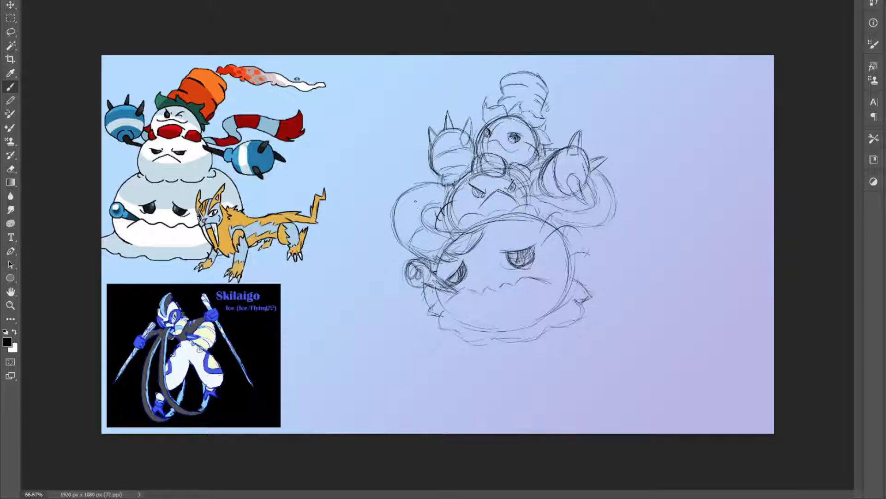
mouse_move(400, 200)
mouse_down()
mouse_move(420, 209)
mouse_move(440, 185)
mouse_move(441, 196)
mouse_up()
mouse_move(594, 207)
mouse_down()
mouse_move(607, 213)
mouse_move(601, 178)
mouse_up()
drag(545, 149, 546, 163)
Move the snowman sketch lower on the canvas and sketch swirling smoke rings above the hat
key(v)
drag(513, 234, 520, 278)
key(b)
drag(526, 115, 502, 109)
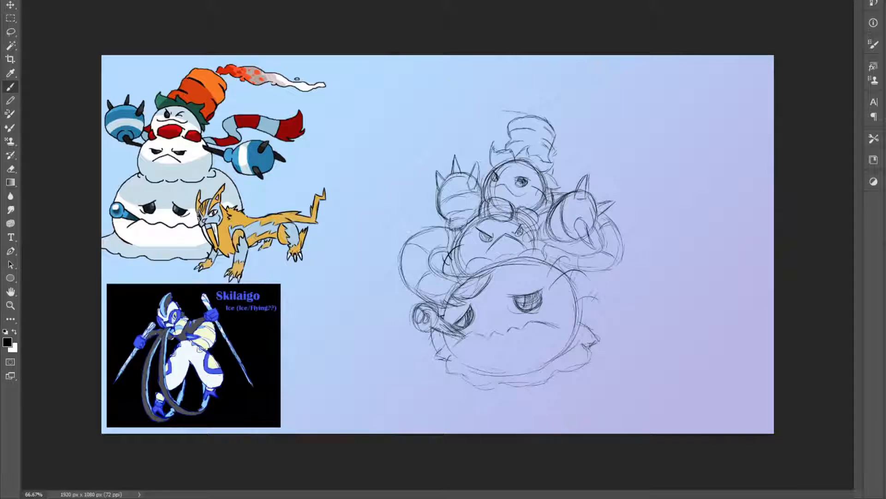
drag(508, 118, 486, 114)
mouse_move(488, 102)
mouse_down()
mouse_move(578, 89)
mouse_move(583, 100)
mouse_move(547, 109)
mouse_up()
mouse_move(544, 68)
mouse_down()
mouse_move(538, 91)
mouse_move(561, 98)
mouse_up()
mouse_move(517, 98)
mouse_down()
mouse_move(501, 111)
mouse_move(512, 101)
mouse_move(543, 105)
mouse_move(503, 96)
mouse_up()
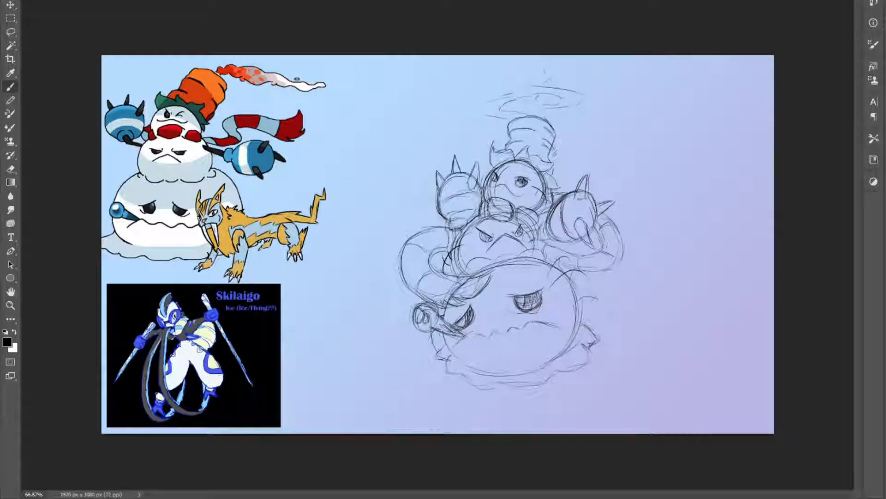
key(ctrl+Tab)
key(v)
mouse_move(608, 164)
mouse_down()
mouse_move(455, 137)
mouse_move(133, 4)
mouse_move(243, 132)
mouse_move(178, 85)
mouse_move(152, 1)
mouse_move(315, 155)
mouse_move(392, 181)
mouse_move(392, 173)
mouse_up()
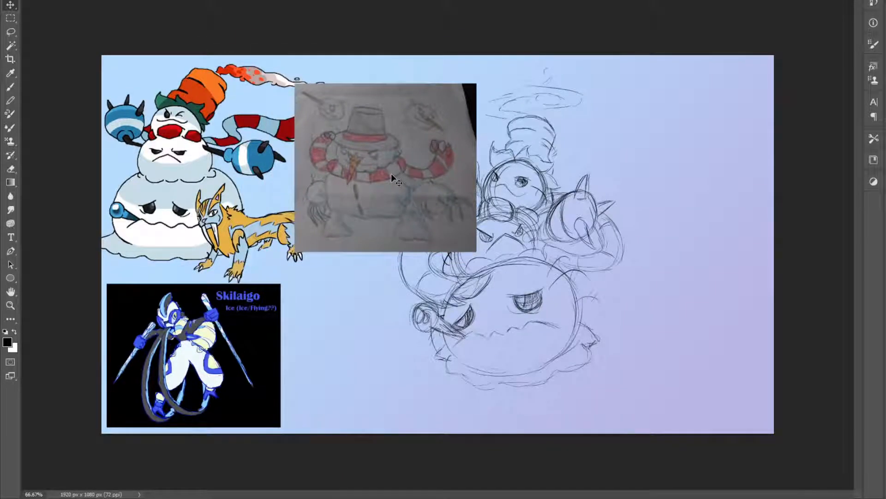
scroll(342, 146, up, 3)
scroll(234, 106, down, 1)
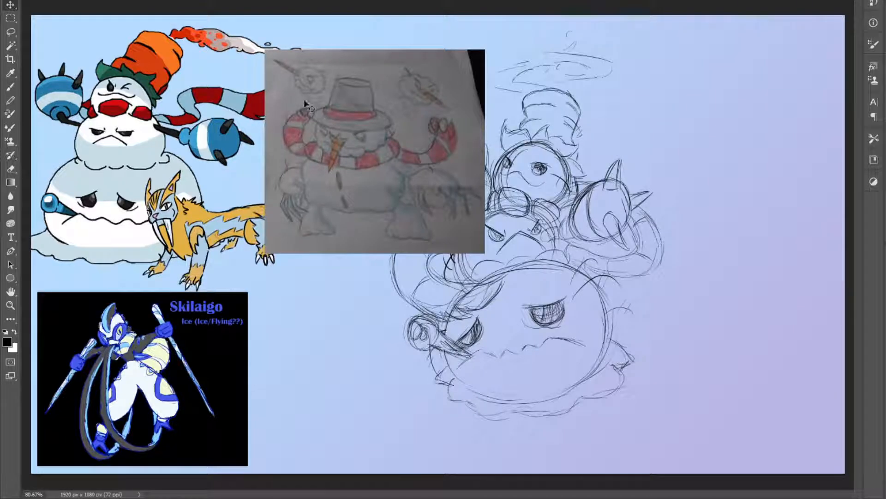
drag(349, 110, 228, 58)
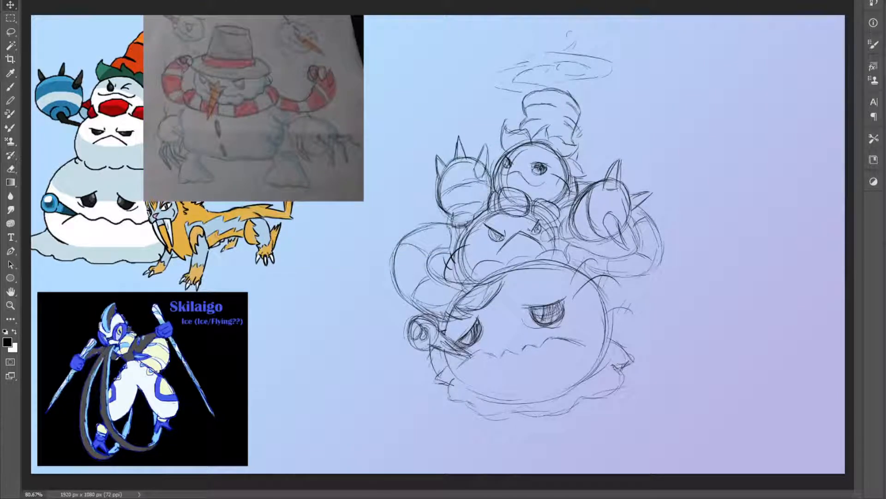
key(Delete)
On the reference sheet, shift the sabre-toothed cat, show the three-headed snowman drawing, and place it near the centre of the collage
key(ctrl+Tab)
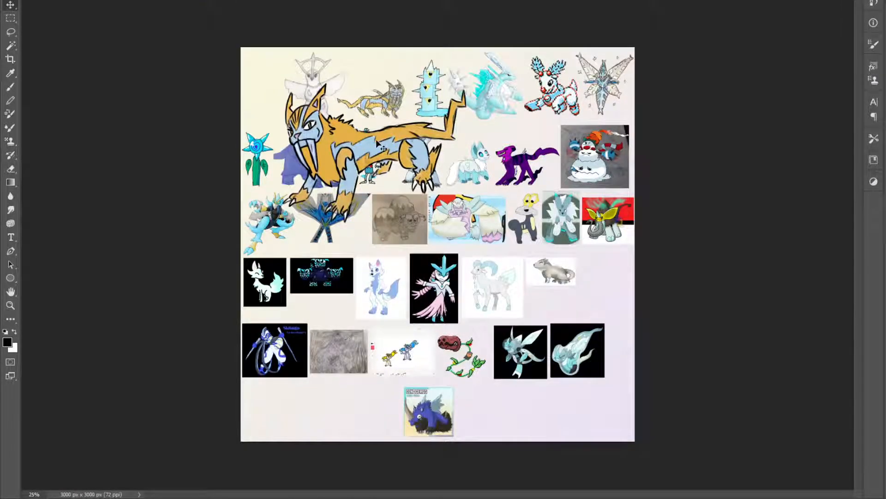
drag(373, 147, 331, 120)
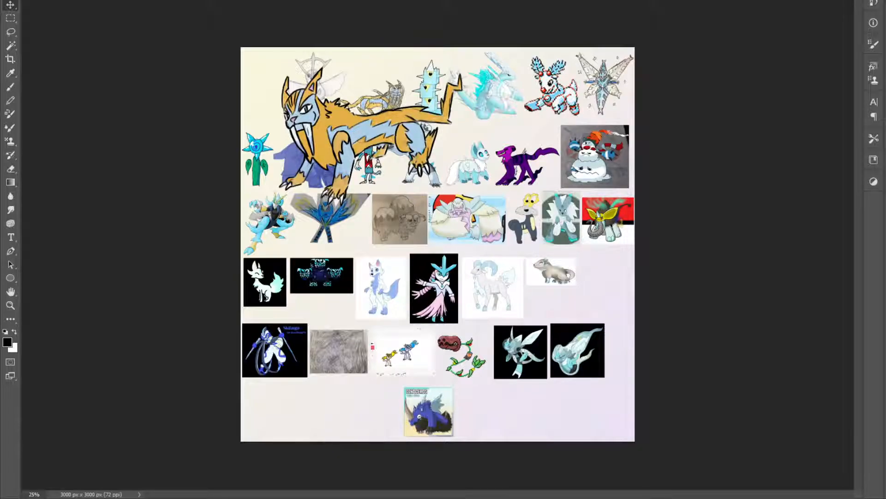
click(884, 323)
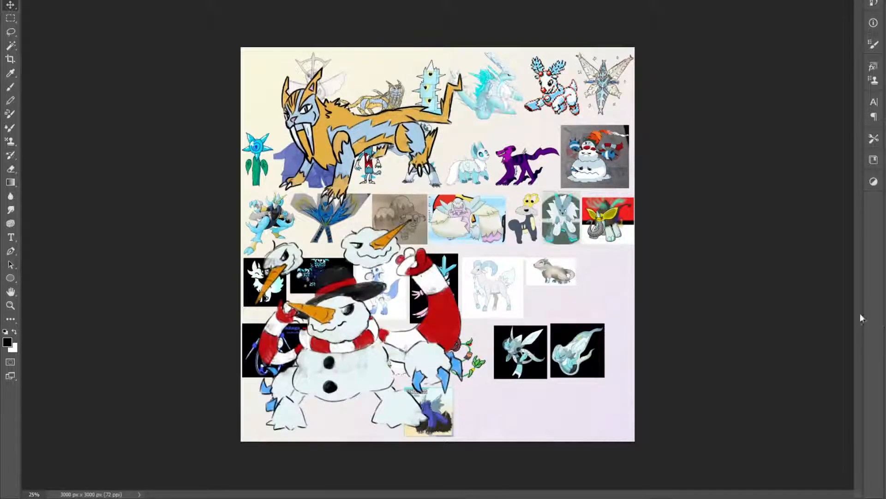
drag(357, 353, 434, 338)
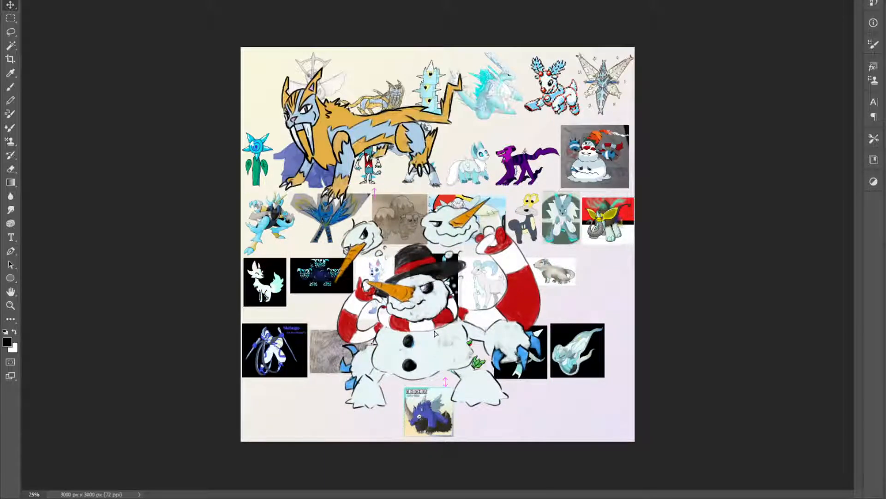
scroll(413, 358, up, 3)
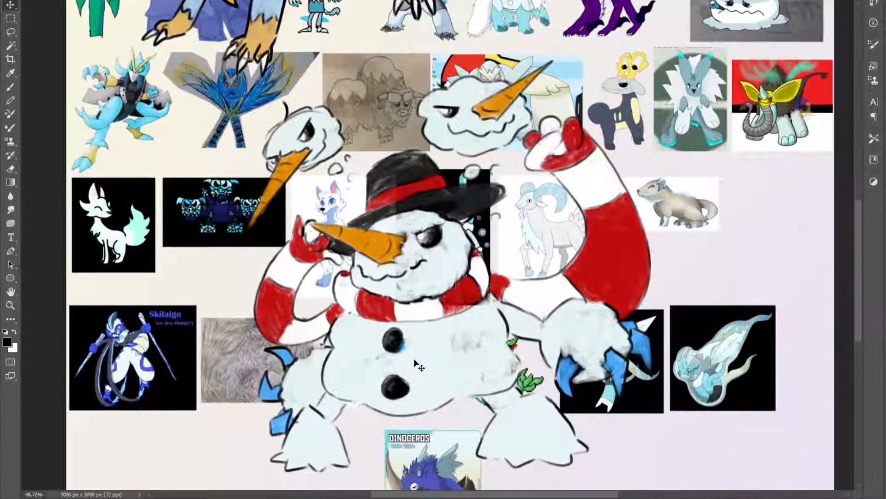
scroll(414, 360, down, 1)
drag(419, 334, 393, 317)
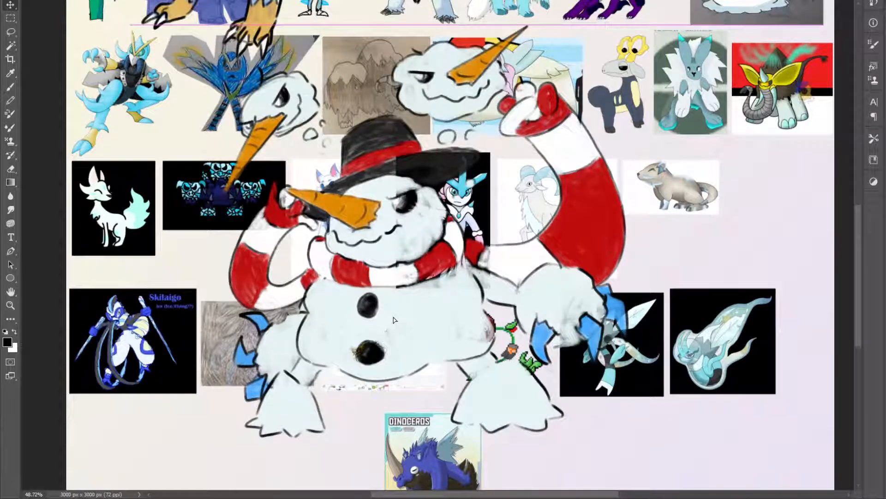
Try to bring the three-headed snowman into the sketch document, scaled down and placed over the snowman sketch's right side
scroll(394, 320, down, 3)
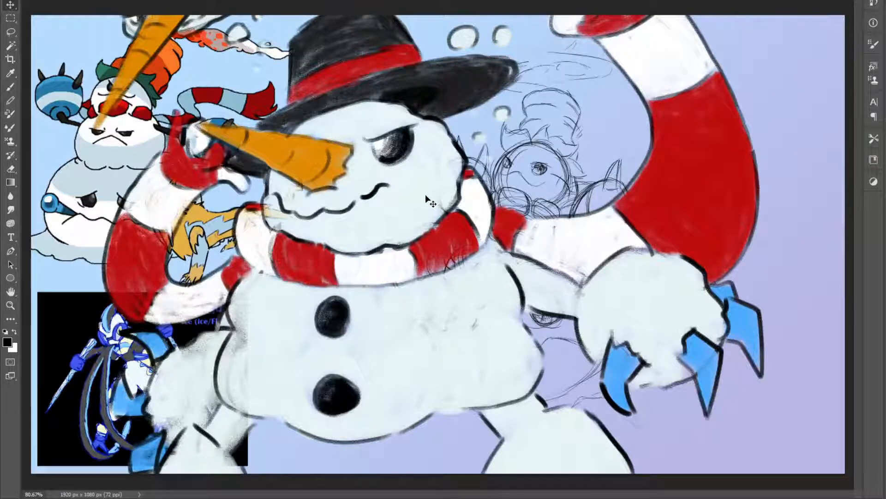
scroll(425, 199, down, 4)
key(ctrl+t)
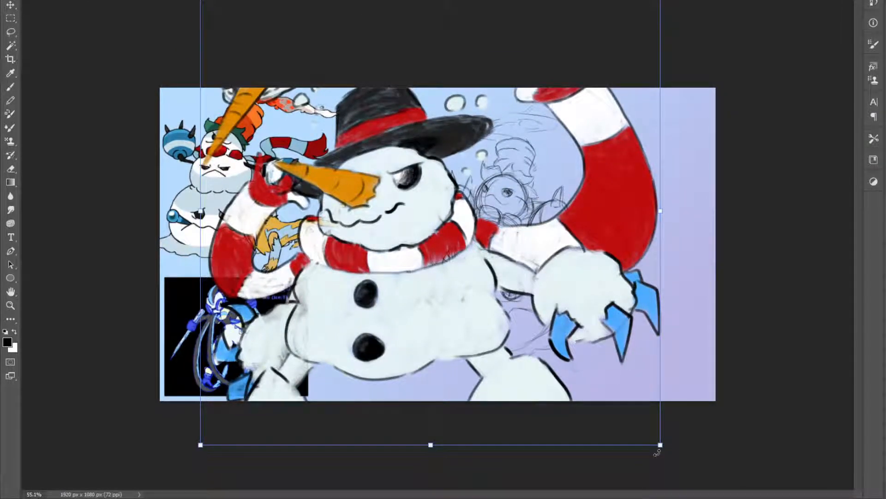
drag(660, 444, 387, 302)
drag(283, 124, 597, 253)
key(Return)
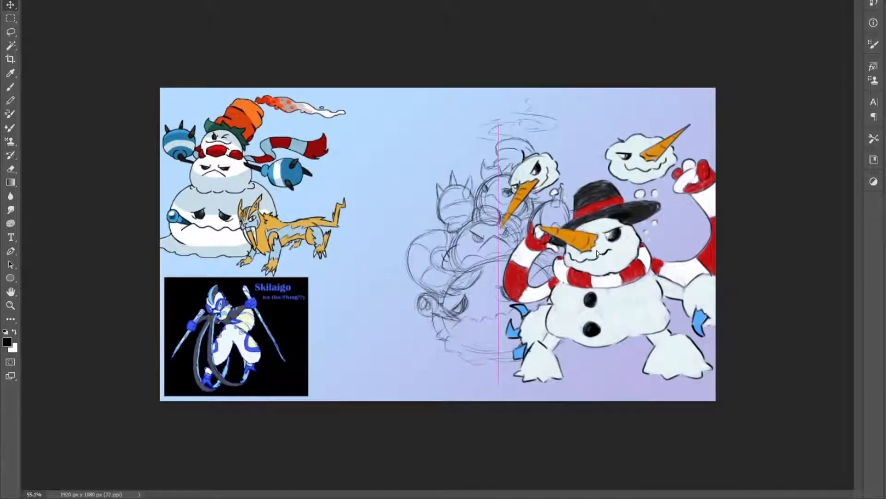
key(ctrl+z)
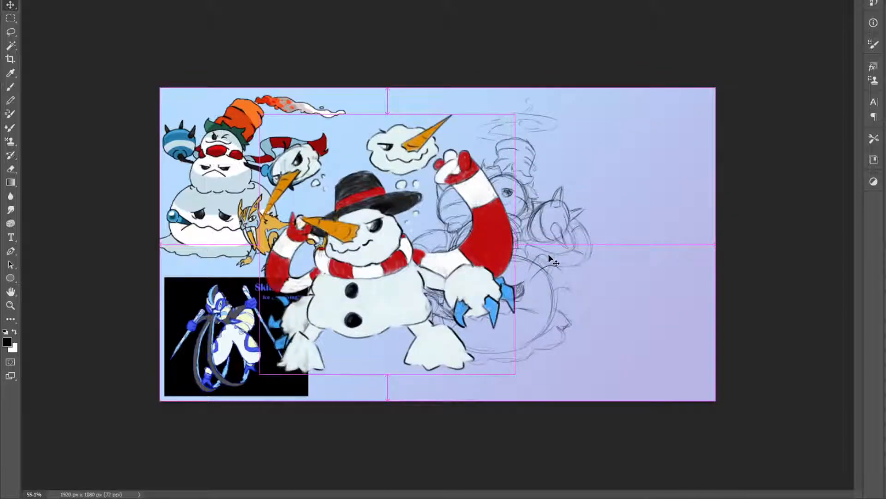
key(ctrl+z)
key(z)
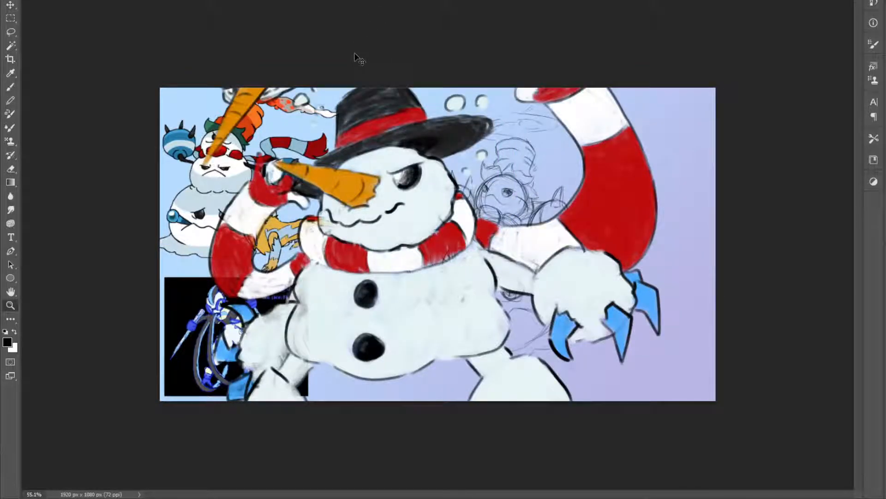
key(ctrl+z)
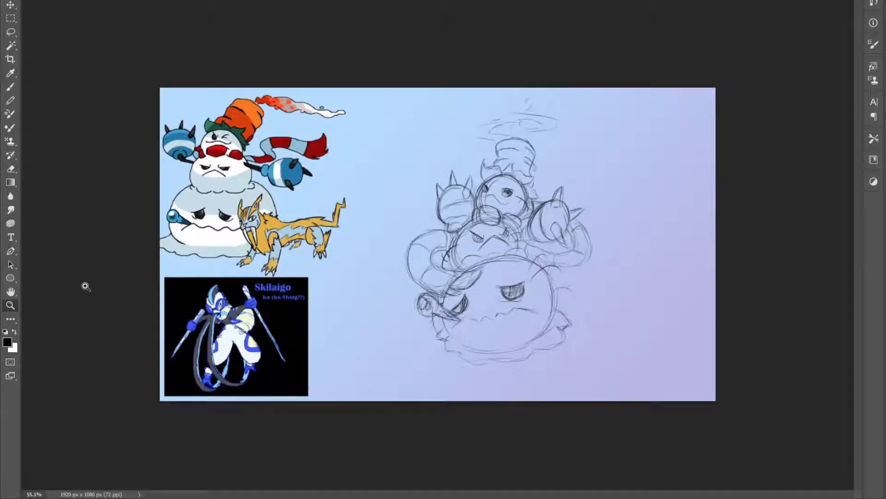
Compare the snowman sketch with the reference sheet and the coloured rough of the whole group
click(257, 1)
key(ctrl+s)
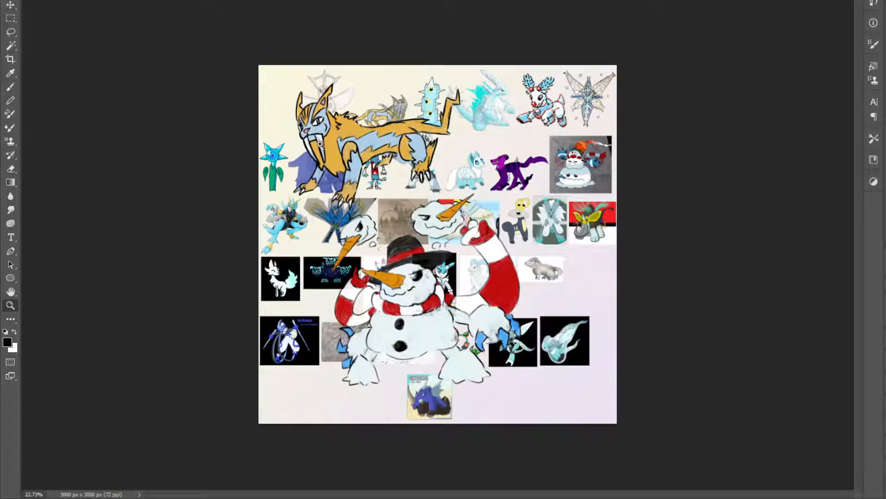
click(101, 2)
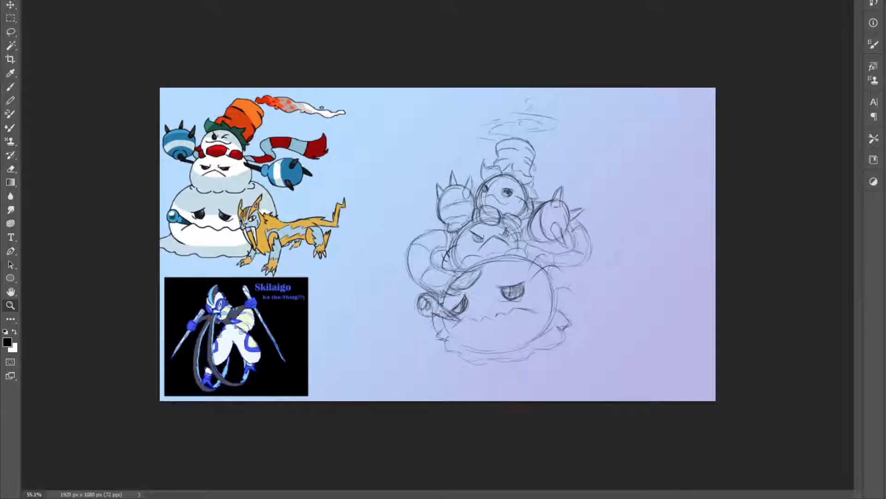
key(Delete)
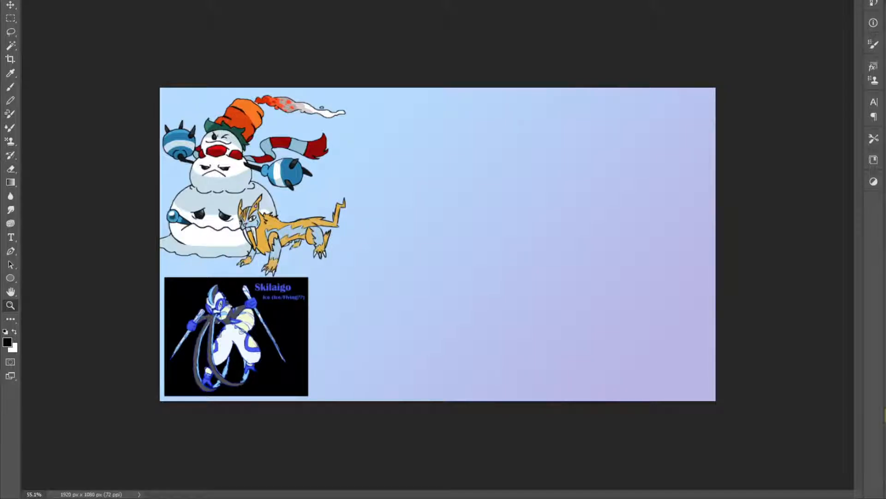
key(Delete)
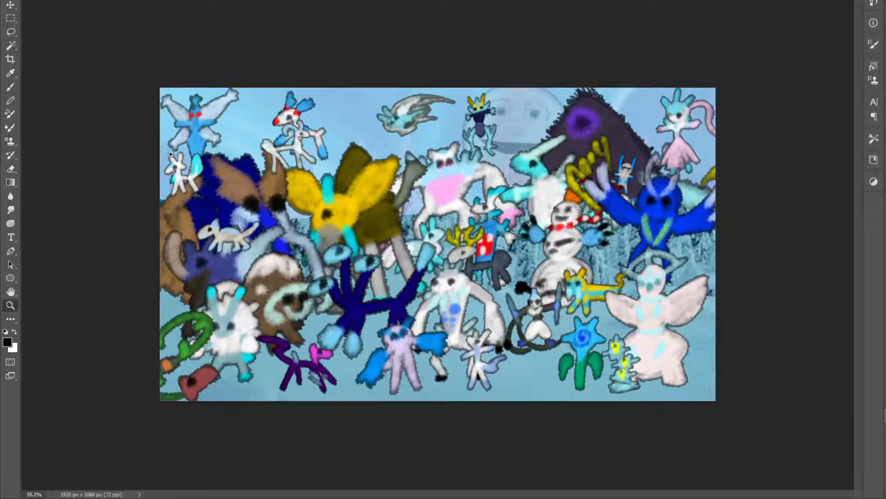
scroll(179, 179, up, 1)
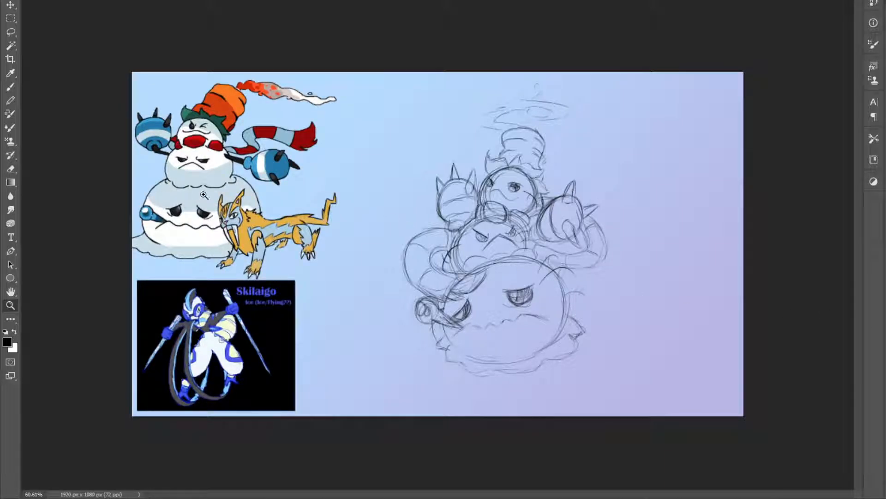
click(324, 198)
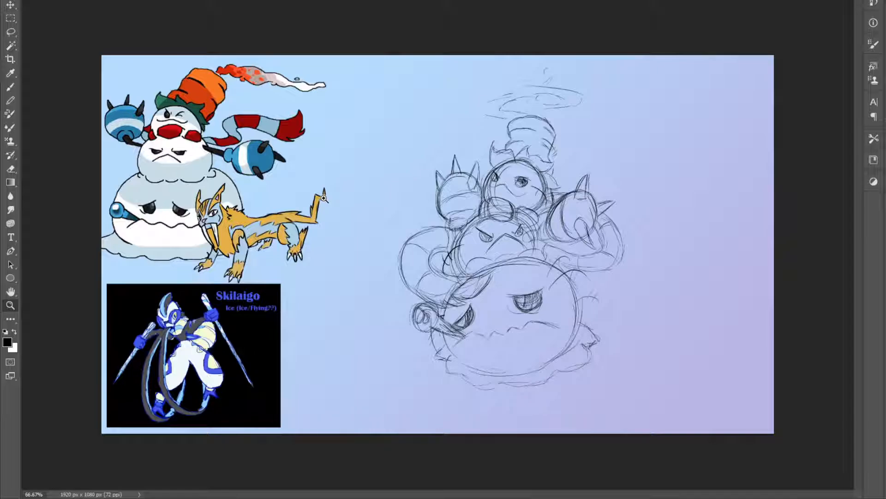
key(i)
click(213, 92)
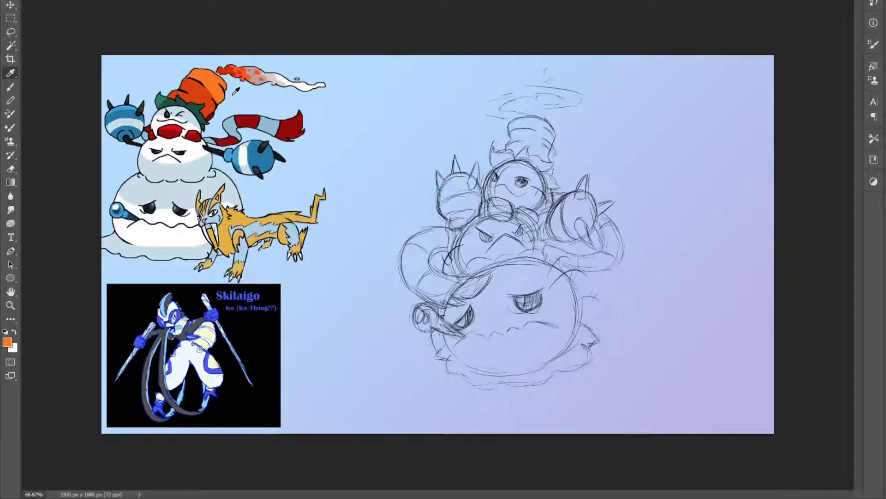
key(b)
mouse_move(520, 164)
mouse_down()
mouse_move(496, 214)
mouse_move(530, 192)
mouse_up()
key(ctrl+z)
Sample white from the reference snowman and fill the sketch's hat, top ball and middle ball with it
key(i)
click(203, 152)
key(b)
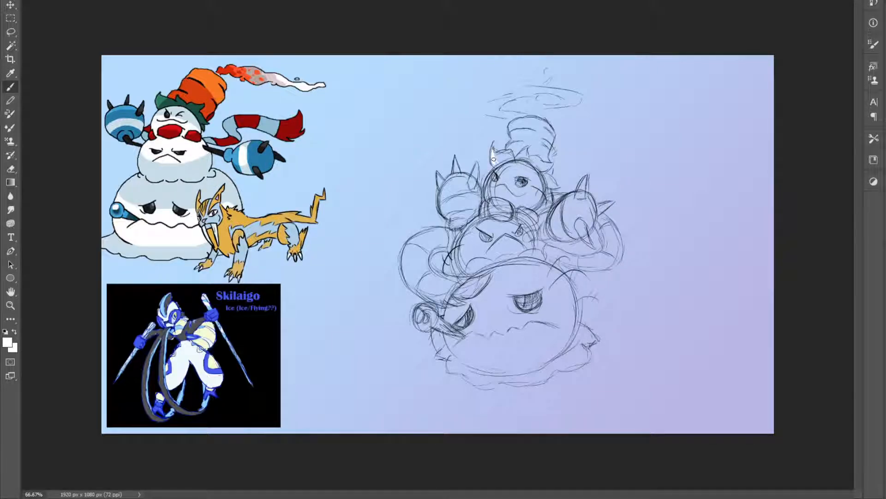
drag(499, 156, 517, 148)
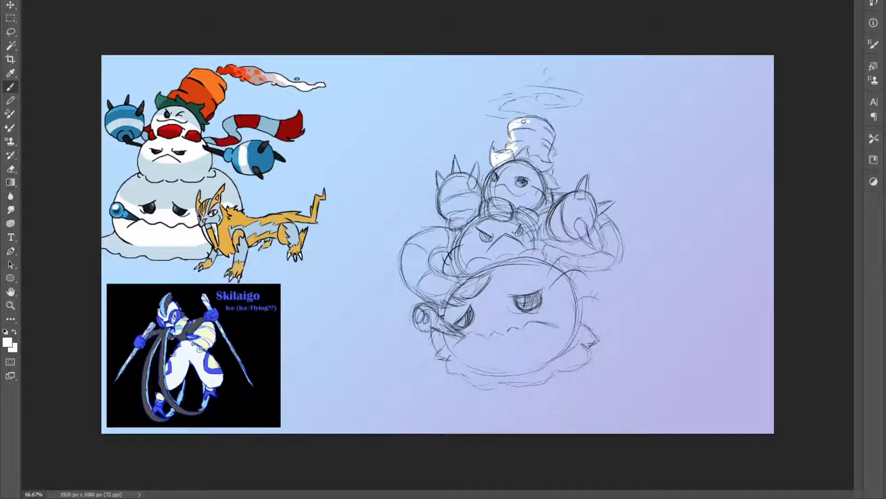
drag(532, 120, 553, 129)
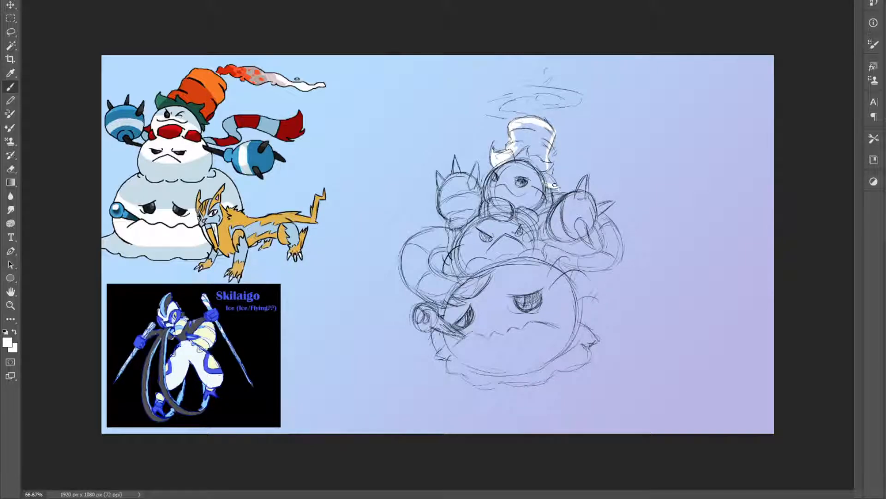
mouse_move(555, 186)
mouse_down()
mouse_move(547, 145)
mouse_move(539, 149)
mouse_move(516, 124)
mouse_move(517, 170)
mouse_move(536, 152)
mouse_move(530, 168)
mouse_move(498, 184)
mouse_move(494, 203)
mouse_move(496, 178)
mouse_move(464, 267)
mouse_move(470, 255)
mouse_move(458, 254)
mouse_move(471, 263)
mouse_move(470, 232)
mouse_move(473, 270)
mouse_move(486, 244)
mouse_move(496, 275)
mouse_move(527, 239)
mouse_move(518, 228)
mouse_move(534, 257)
mouse_move(526, 204)
mouse_move(490, 209)
mouse_move(497, 187)
mouse_move(521, 169)
mouse_move(534, 194)
mouse_up()
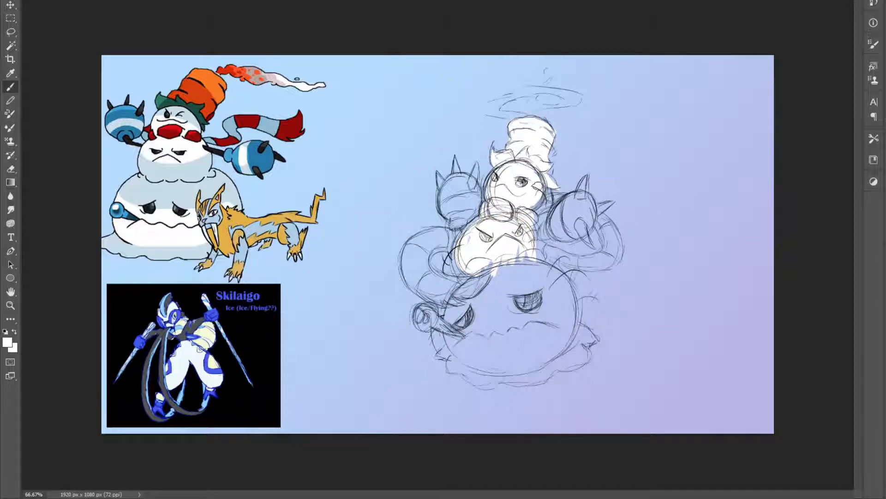
Paint the spiked fists, scarf loops, pipe and large bottom ball of the snowman sketch white
mouse_move(459, 207)
mouse_down()
mouse_move(452, 217)
mouse_move(439, 179)
mouse_move(455, 182)
mouse_move(456, 164)
mouse_move(458, 176)
mouse_move(476, 179)
mouse_move(477, 203)
mouse_move(467, 207)
mouse_move(452, 194)
mouse_move(458, 224)
mouse_move(420, 233)
mouse_move(407, 270)
mouse_move(431, 298)
mouse_move(414, 277)
mouse_move(416, 249)
mouse_move(439, 291)
mouse_move(430, 245)
mouse_move(453, 245)
mouse_move(441, 239)
mouse_move(422, 245)
mouse_move(450, 296)
mouse_move(429, 291)
mouse_move(461, 293)
mouse_move(459, 281)
mouse_move(481, 270)
mouse_up()
mouse_move(548, 229)
mouse_down()
mouse_move(533, 247)
mouse_move(550, 253)
mouse_move(542, 258)
mouse_move(586, 261)
mouse_move(577, 263)
mouse_move(606, 246)
mouse_move(601, 221)
mouse_move(617, 233)
mouse_move(610, 268)
mouse_move(570, 261)
mouse_move(603, 255)
mouse_move(598, 267)
mouse_move(600, 212)
mouse_move(580, 226)
mouse_move(585, 178)
mouse_move(581, 207)
mouse_move(591, 226)
mouse_move(578, 233)
mouse_move(561, 203)
mouse_move(554, 217)
mouse_move(568, 201)
mouse_move(576, 230)
mouse_move(552, 198)
mouse_up()
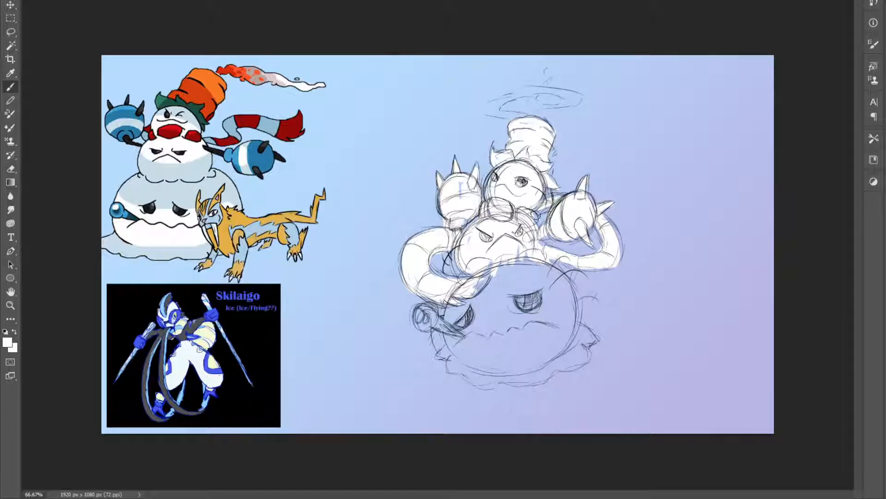
mouse_move(438, 324)
mouse_down()
mouse_move(421, 323)
mouse_move(452, 335)
mouse_move(441, 353)
mouse_move(450, 314)
mouse_move(459, 308)
mouse_move(468, 329)
mouse_move(508, 265)
mouse_move(519, 337)
mouse_move(512, 277)
mouse_move(516, 289)
mouse_up()
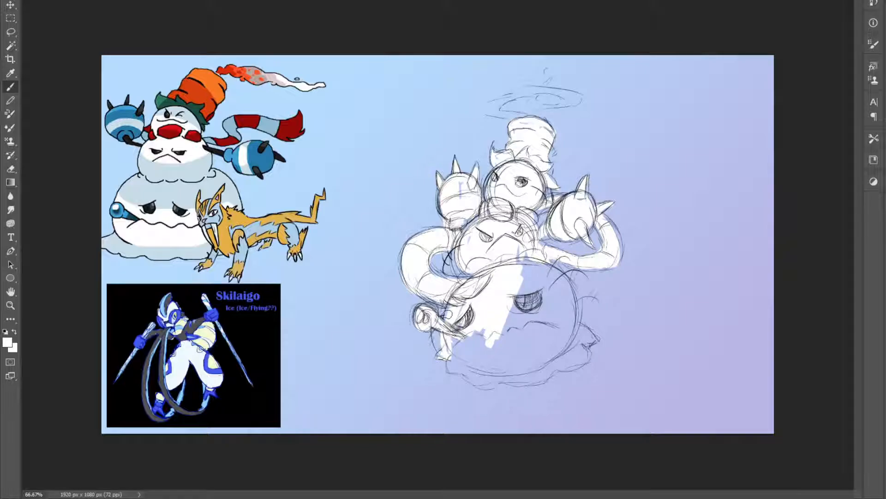
mouse_move(455, 351)
mouse_down()
mouse_move(480, 382)
mouse_move(451, 355)
mouse_move(458, 366)
mouse_move(472, 356)
mouse_move(505, 309)
mouse_move(512, 349)
mouse_move(521, 342)
mouse_move(531, 278)
mouse_move(515, 276)
mouse_move(522, 249)
mouse_move(520, 287)
mouse_move(538, 267)
mouse_move(565, 295)
mouse_move(567, 331)
mouse_move(576, 335)
mouse_move(577, 327)
mouse_move(570, 342)
mouse_move(581, 360)
mouse_move(523, 386)
mouse_move(481, 390)
mouse_move(505, 355)
mouse_move(504, 372)
mouse_move(535, 350)
mouse_move(528, 381)
mouse_move(548, 359)
mouse_move(569, 350)
mouse_move(572, 361)
mouse_move(553, 326)
mouse_move(526, 344)
mouse_move(550, 303)
mouse_move(546, 348)
mouse_move(538, 273)
mouse_up()
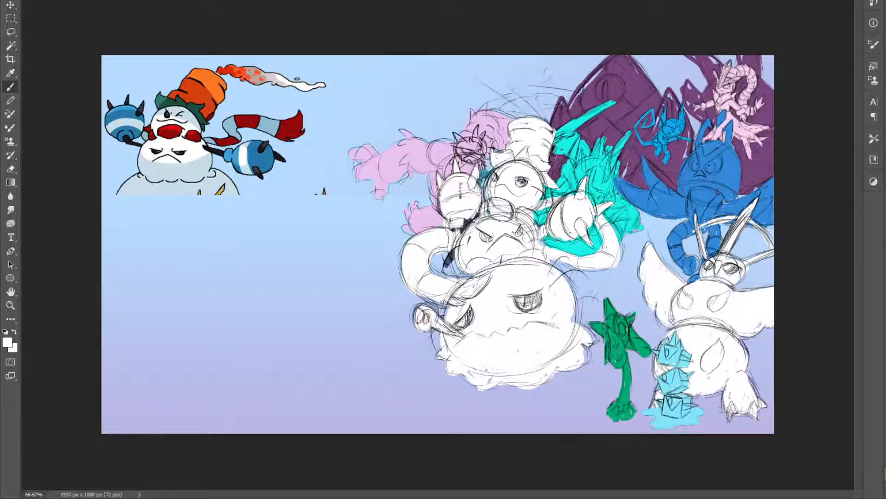
Move the white-filled snowman slightly lower and to the left, between the pink creature and the green plant
key(v)
scroll(706, 388, up, 3)
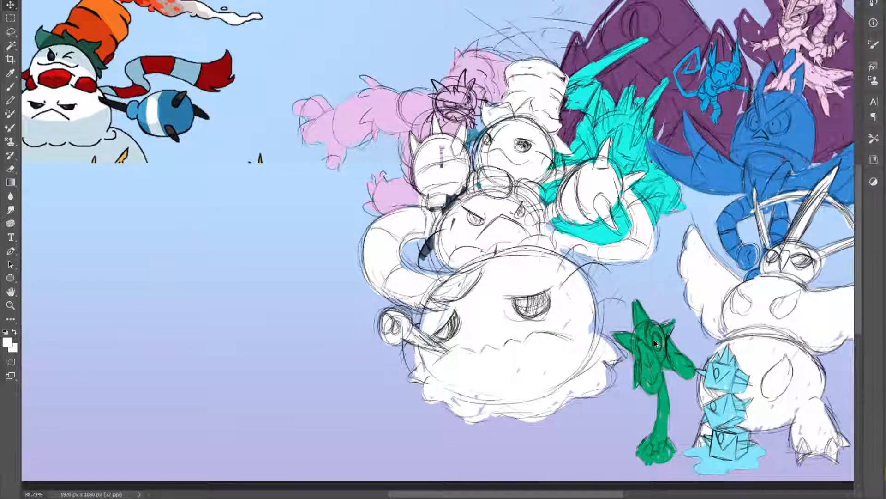
scroll(667, 354, down, 2)
drag(526, 246, 531, 233)
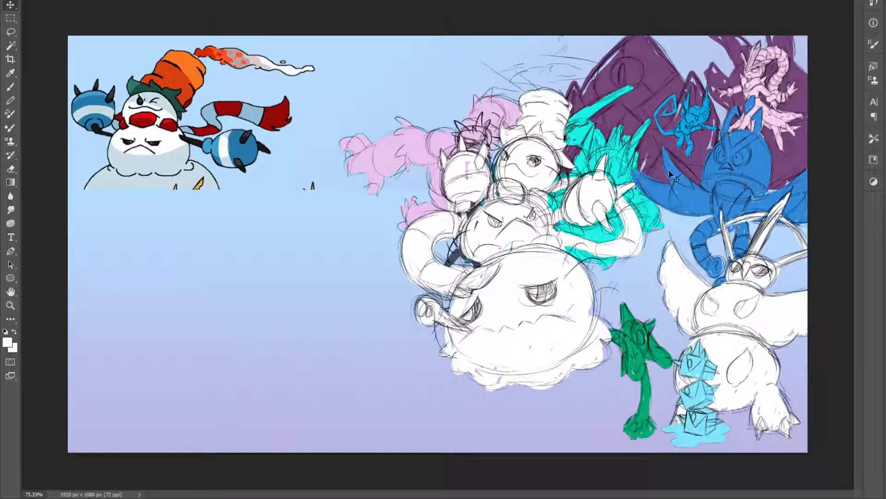
drag(566, 284, 555, 294)
key(ctrl+t)
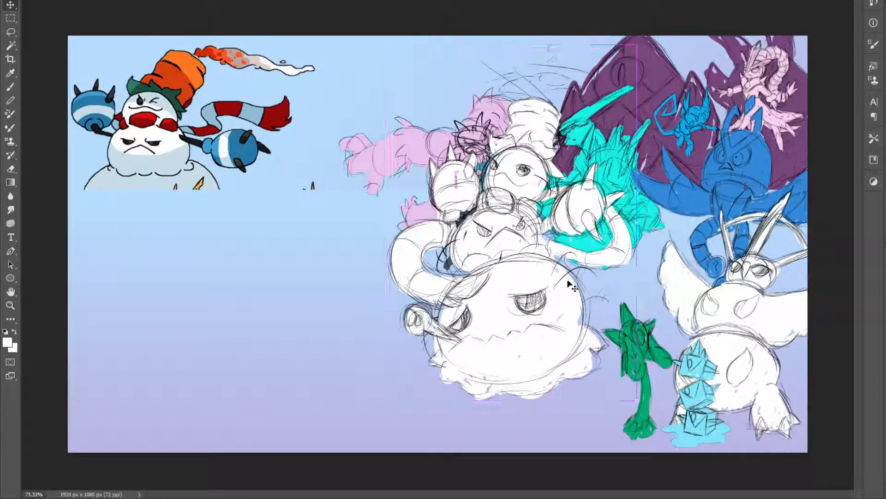
drag(638, 46, 609, 85)
key(ctrl+z)
key(Escape)
Paint the swirling smoke rings and the small puff above the snowman's hat white
key(b)
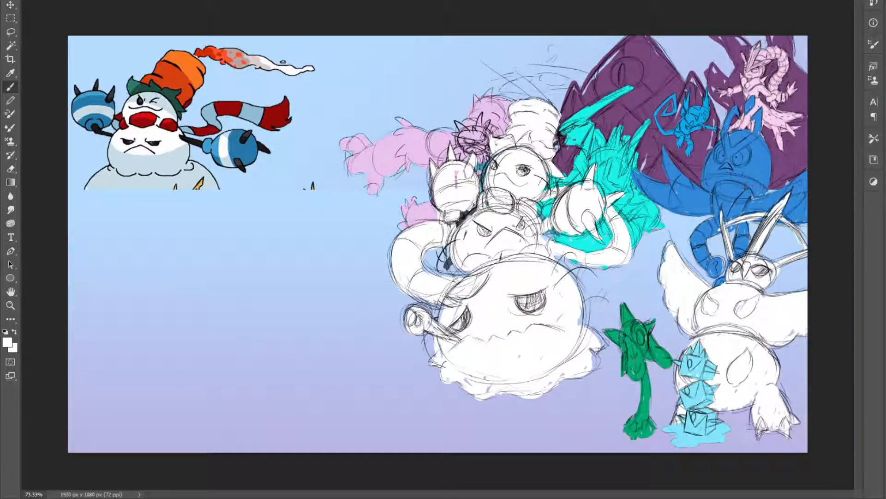
mouse_move(529, 97)
mouse_down()
mouse_move(498, 95)
mouse_move(507, 81)
mouse_move(494, 86)
mouse_move(561, 69)
mouse_move(531, 71)
mouse_move(574, 84)
mouse_move(536, 89)
mouse_move(550, 47)
mouse_move(578, 79)
mouse_up()
click(551, 49)
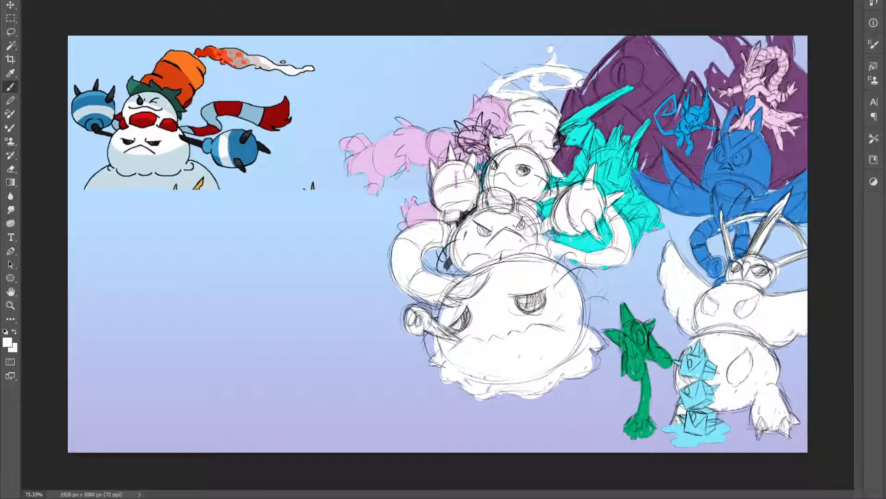
Scale the snowman down to roughly two thirds of its size and place it beside the white winged creature
key(ctrl+t)
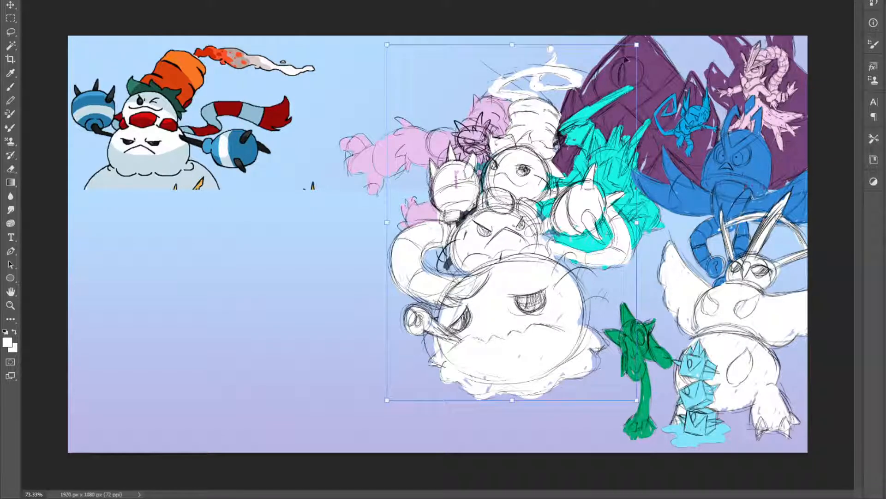
mouse_move(637, 45)
mouse_down()
mouse_move(507, 183)
mouse_move(523, 160)
mouse_up()
drag(453, 303, 602, 235)
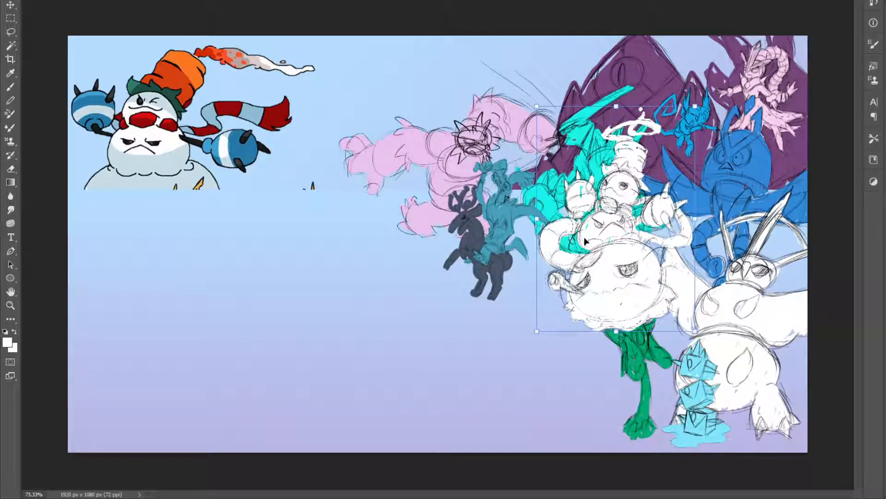
key(Return)
key(b)
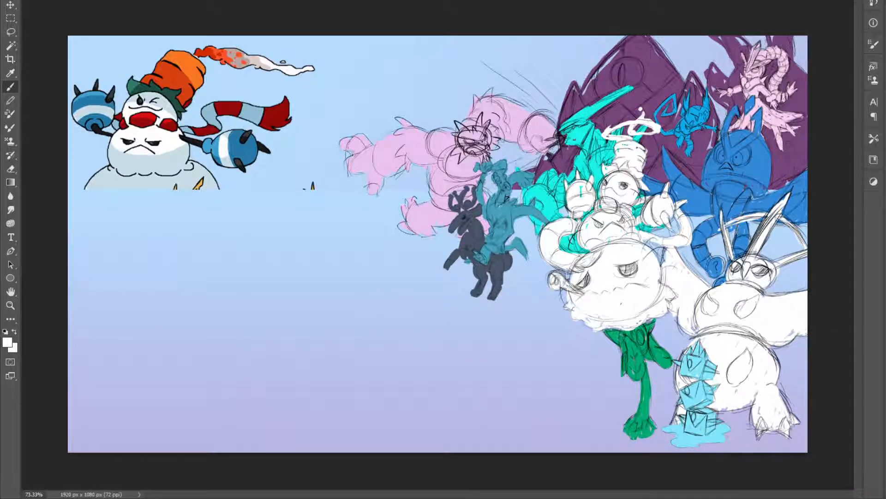
Send the snowman behind the green plant and the blue winged creature, and shift it slightly down and left
key(ctrl+bracketleft)
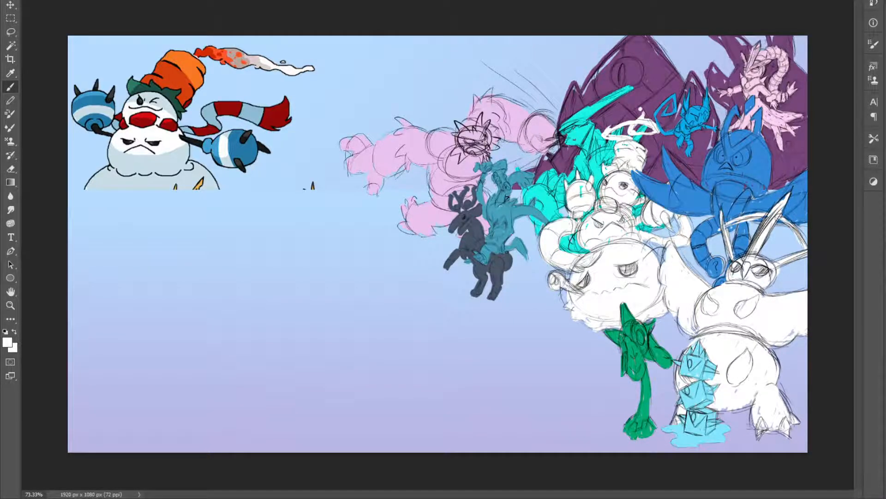
key(v)
mouse_move(621, 238)
mouse_down()
mouse_move(590, 242)
mouse_move(596, 249)
mouse_up()
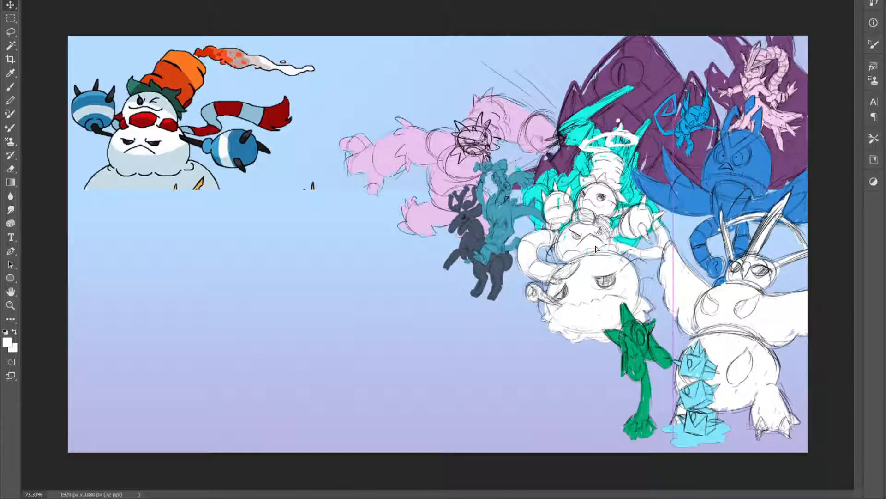
Shift the pink creature and the turquoise bird behind the snowman slightly left and down, and save the document
mouse_move(466, 142)
mouse_down()
mouse_move(442, 148)
mouse_move(470, 150)
mouse_up()
drag(574, 135, 561, 133)
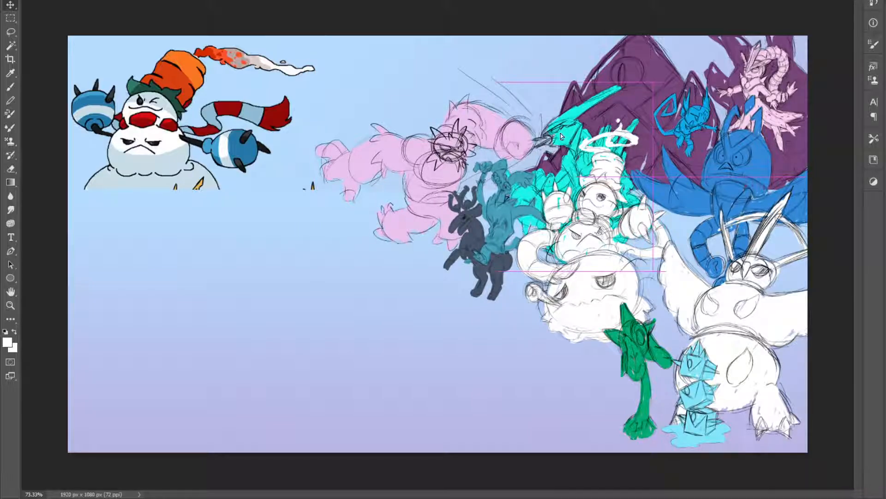
key(ctrl+s)
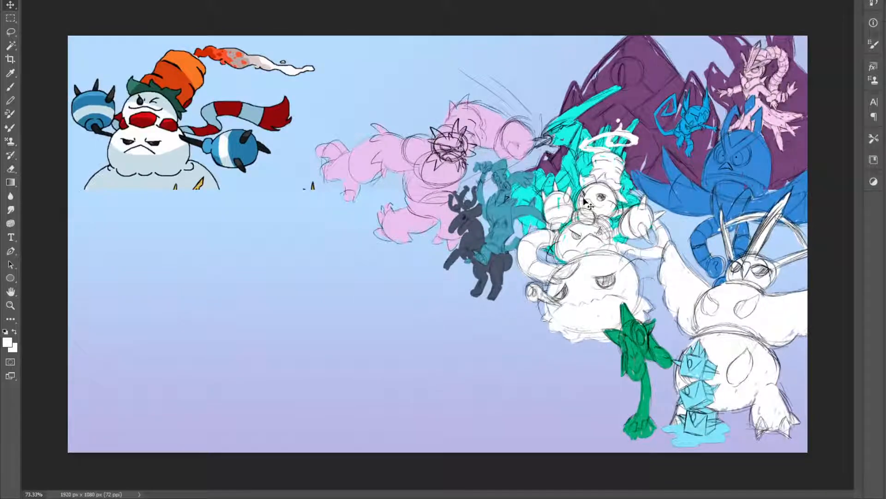
Nudge the snowman slightly right, closer to the white winged creature, and save the illustration
drag(594, 204, 603, 204)
key(ctrl+s)
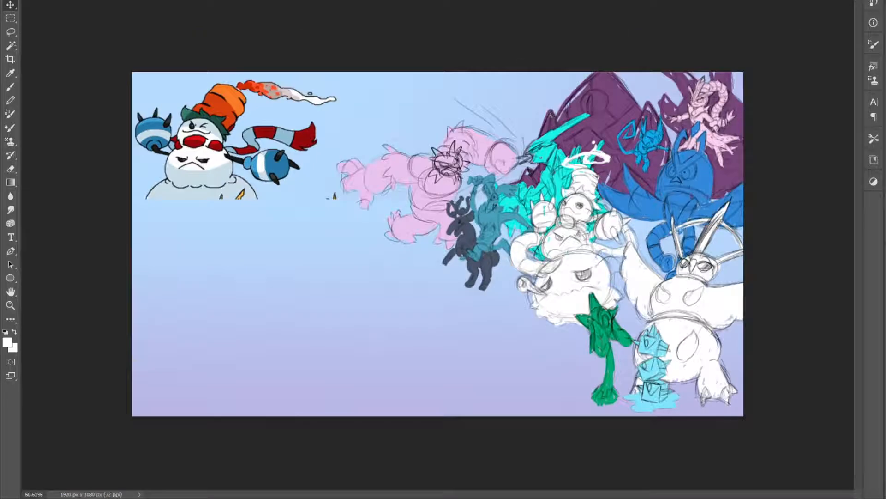
key(ctrl+0)
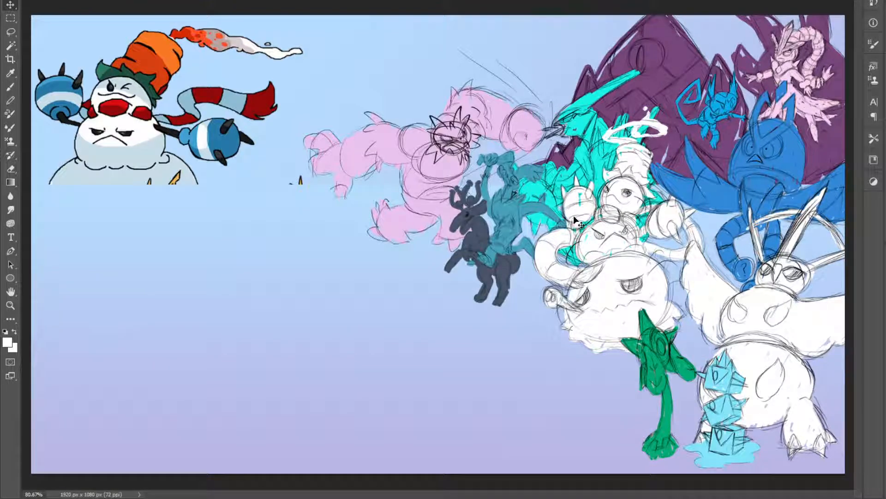
scroll(581, 196, up, 1)
scroll(581, 196, down, 2)
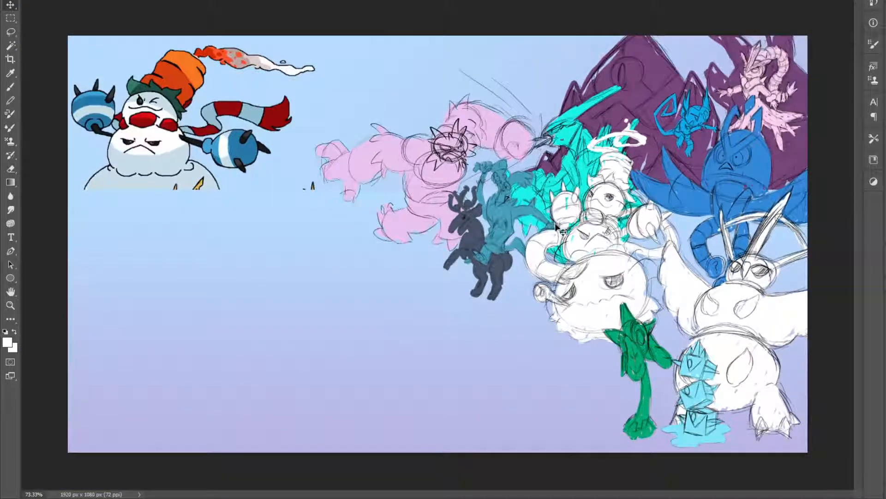
drag(604, 209, 602, 208)
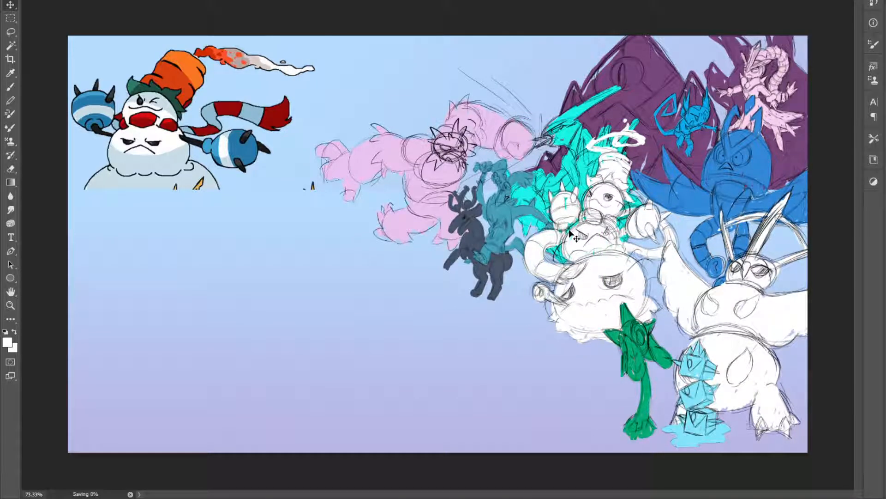
scroll(415, 199, up, 2)
scroll(416, 199, down, 3)
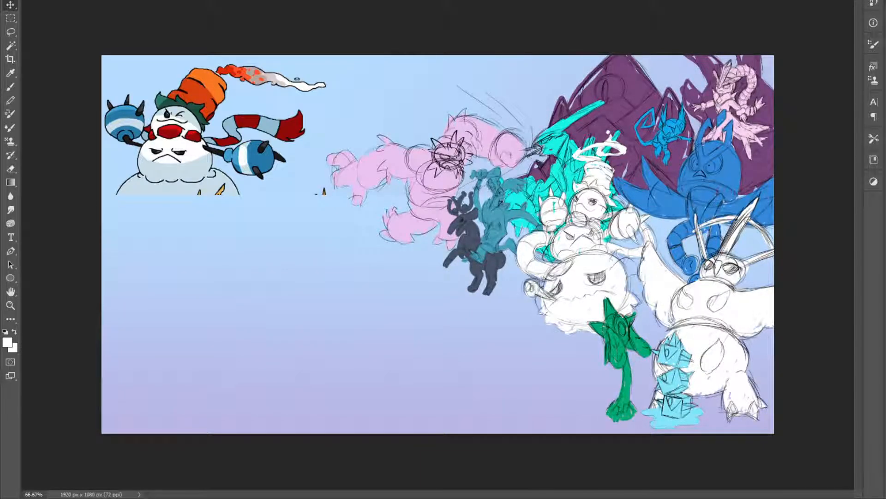
Enlarge the snowman, move it to the upper middle of the canvas, and save the document
key(ctrl+t)
mouse_move(514, 333)
mouse_down()
mouse_move(380, 396)
mouse_move(324, 390)
mouse_up()
mouse_move(451, 340)
mouse_down()
mouse_move(373, 194)
mouse_move(356, 255)
mouse_up()
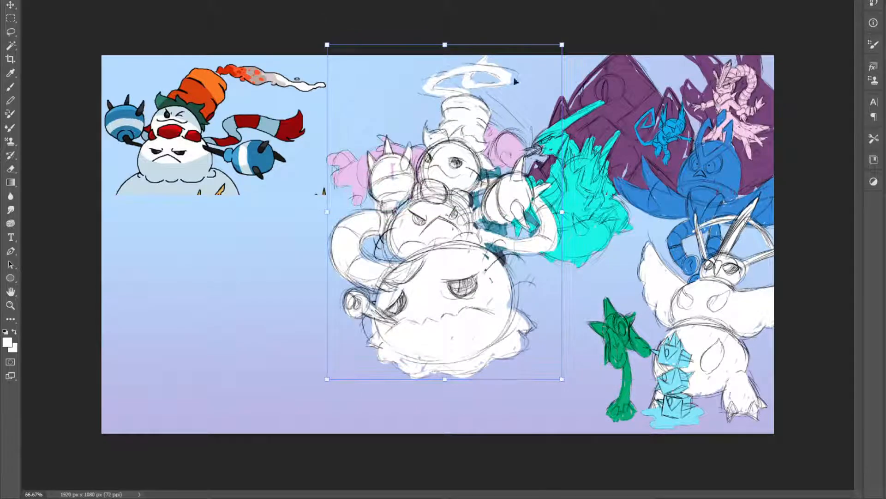
drag(563, 45, 527, 96)
mouse_move(465, 217)
mouse_down()
mouse_move(489, 173)
mouse_move(488, 182)
mouse_up()
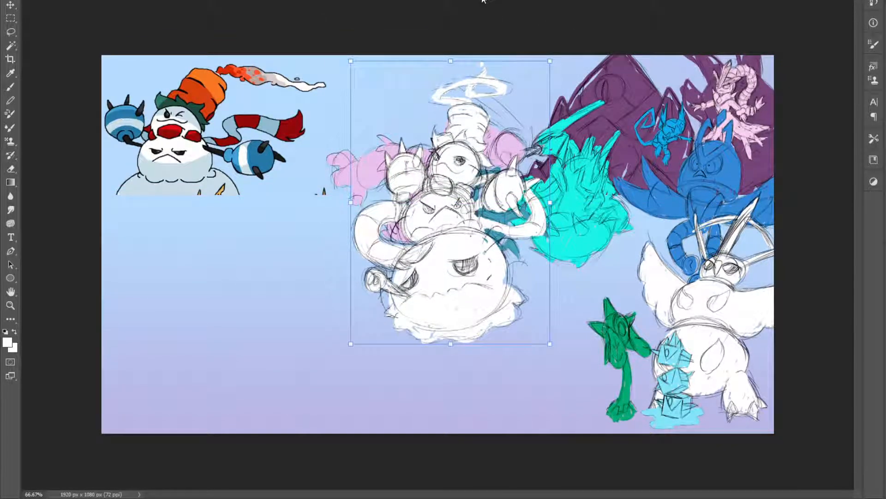
key(Return)
key(ctrl+s)
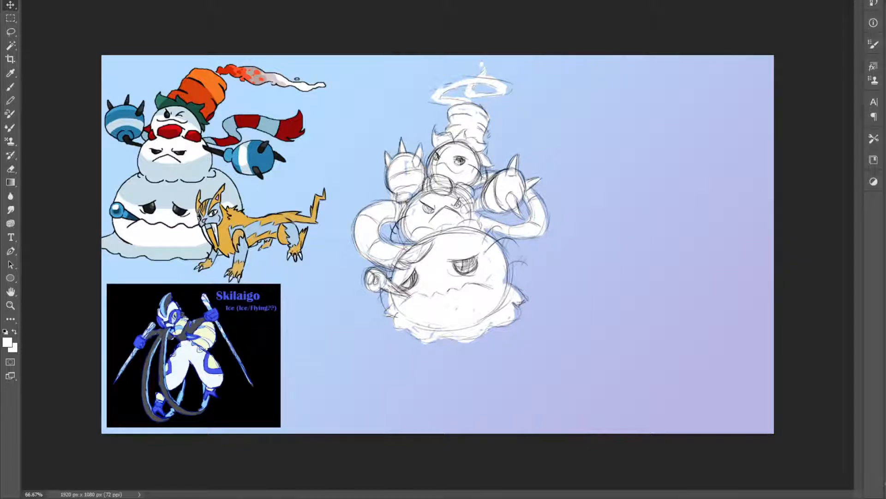
mouse_move(449, 219)
mouse_down()
mouse_move(449, 202)
mouse_move(434, 213)
mouse_move(402, 212)
mouse_move(420, 211)
mouse_move(467, 169)
mouse_move(462, 186)
mouse_up()
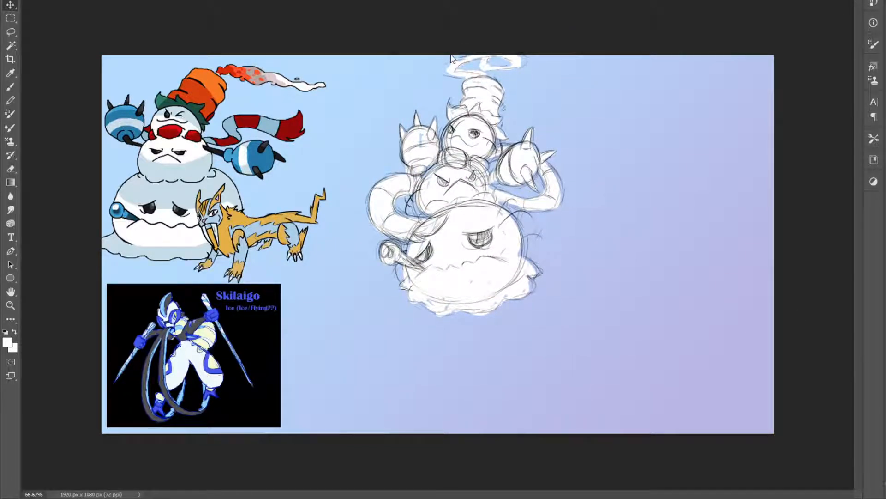
Sketch a curved black guide line with short cross strokes and an outer arc beside the snowman's large lower ball
click(5, 332)
key(z)
click(491, 336)
key(b)
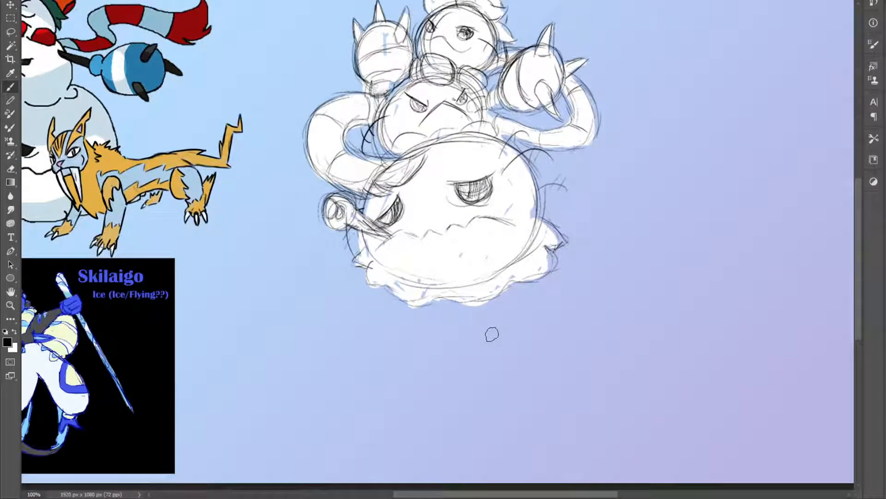
drag(858, 233, 859, 242)
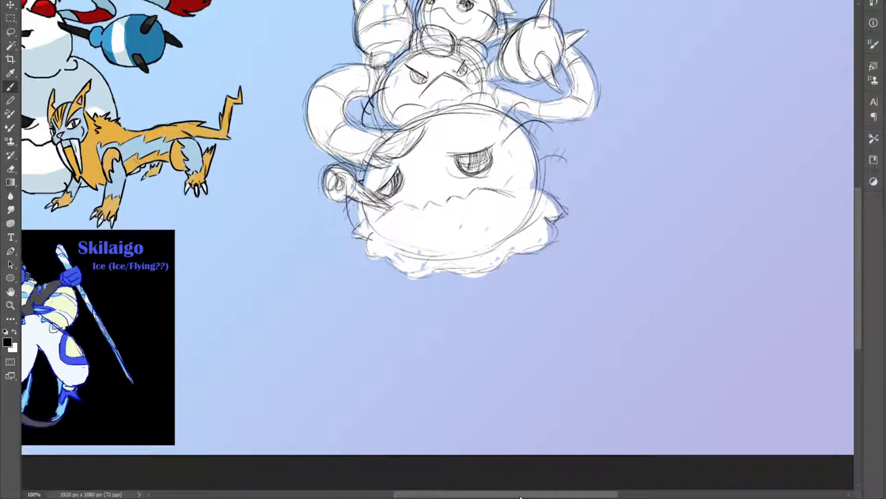
drag(520, 496, 503, 464)
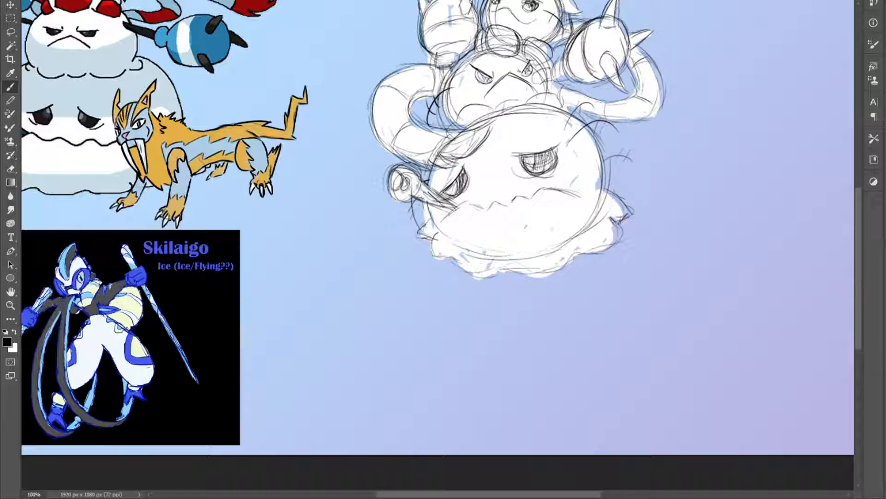
mouse_move(626, 133)
mouse_down()
mouse_move(704, 161)
mouse_move(624, 286)
mouse_up()
key(ctrl+z)
mouse_move(626, 136)
mouse_down()
mouse_move(664, 217)
mouse_move(603, 290)
mouse_up()
mouse_move(636, 235)
mouse_down()
mouse_move(693, 207)
mouse_move(701, 183)
mouse_up()
drag(652, 170, 666, 162)
drag(649, 279, 704, 149)
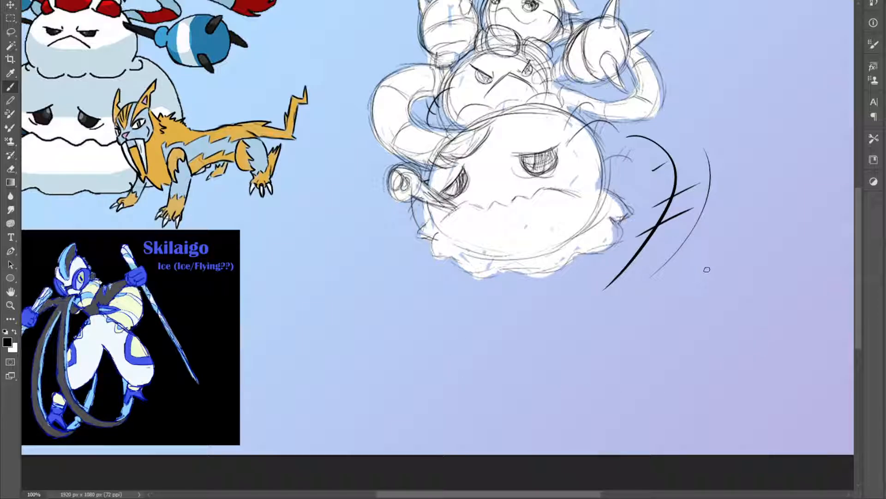
mouse_move(651, 269)
mouse_down()
mouse_move(701, 247)
mouse_move(675, 222)
mouse_up()
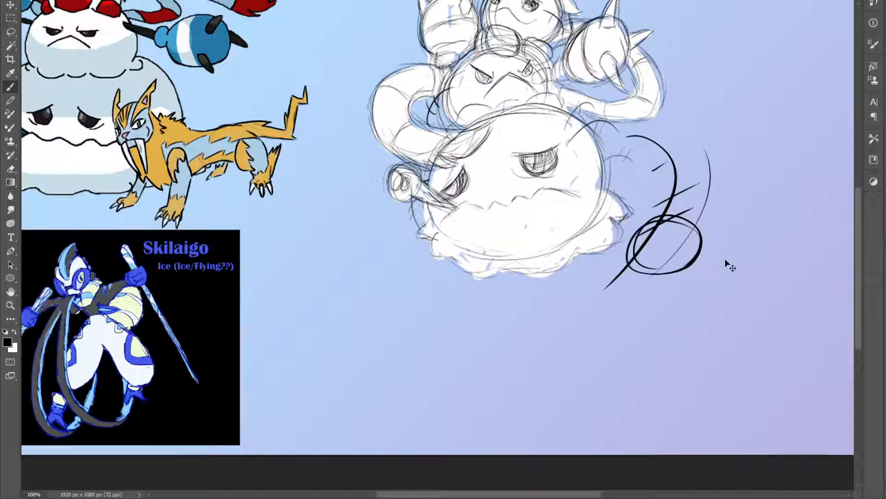
key(ctrl+z)
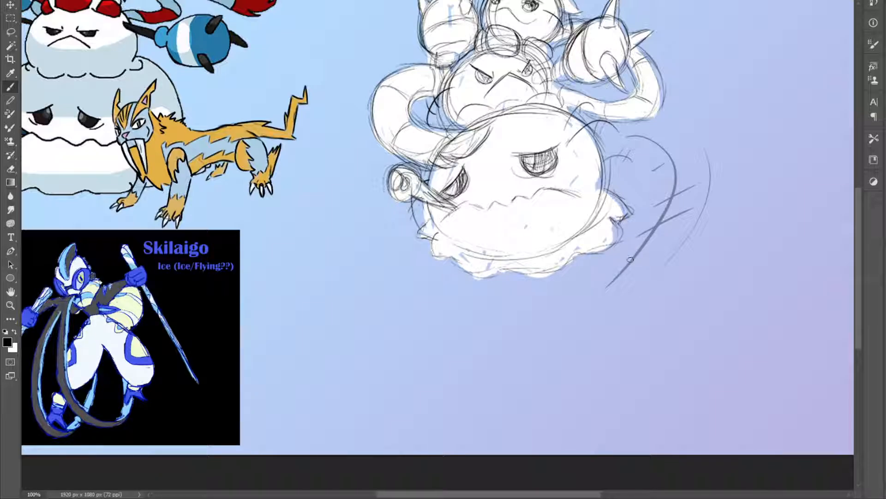
mouse_move(628, 290)
mouse_down()
mouse_move(643, 258)
mouse_move(621, 253)
mouse_move(623, 263)
mouse_move(669, 262)
mouse_up()
key(ctrl+z)
key(ctrl+z)
key(ctrl+z)
key(ctrl+z)
Sketch the sabre-toothed cat's round head with two tall pointed ears at the lower end of the guide line
mouse_move(605, 282)
mouse_down()
mouse_move(637, 304)
mouse_move(657, 262)
mouse_move(599, 282)
mouse_move(653, 306)
mouse_move(658, 262)
mouse_move(606, 287)
mouse_move(676, 233)
mouse_move(611, 229)
mouse_move(599, 281)
mouse_move(624, 234)
mouse_up()
mouse_move(655, 263)
mouse_down()
mouse_move(674, 235)
mouse_move(668, 275)
mouse_up()
drag(677, 233, 670, 279)
drag(679, 217, 671, 275)
mouse_move(665, 238)
mouse_down()
mouse_move(680, 215)
mouse_move(668, 281)
mouse_move(661, 267)
mouse_move(672, 252)
mouse_move(665, 273)
mouse_up()
mouse_move(615, 240)
mouse_down()
mouse_move(603, 271)
mouse_move(645, 250)
mouse_move(658, 264)
mouse_move(649, 252)
mouse_up()
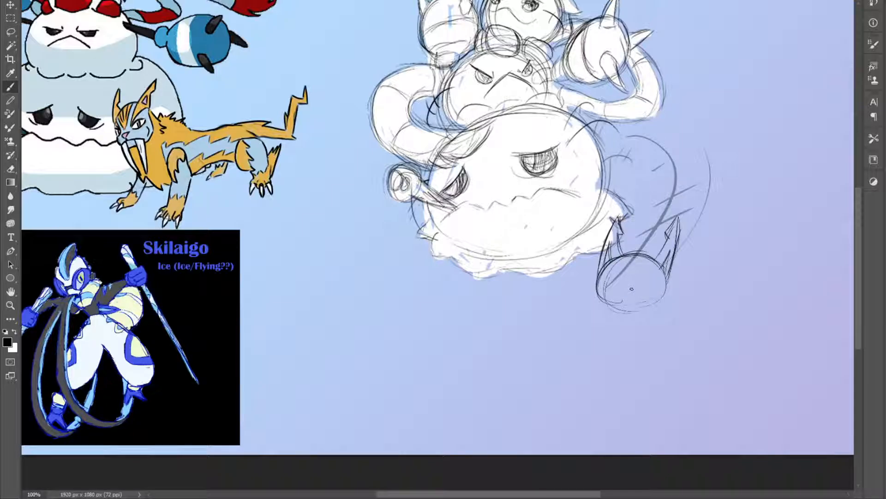
Add a triangular nose and two narrowed, angry eyes to the cat's face
mouse_move(601, 283)
mouse_down()
mouse_move(602, 305)
mouse_move(619, 316)
mouse_move(669, 282)
mouse_up()
drag(643, 313, 658, 306)
mouse_move(599, 298)
mouse_down()
mouse_move(611, 307)
mouse_move(631, 301)
mouse_move(621, 305)
mouse_up()
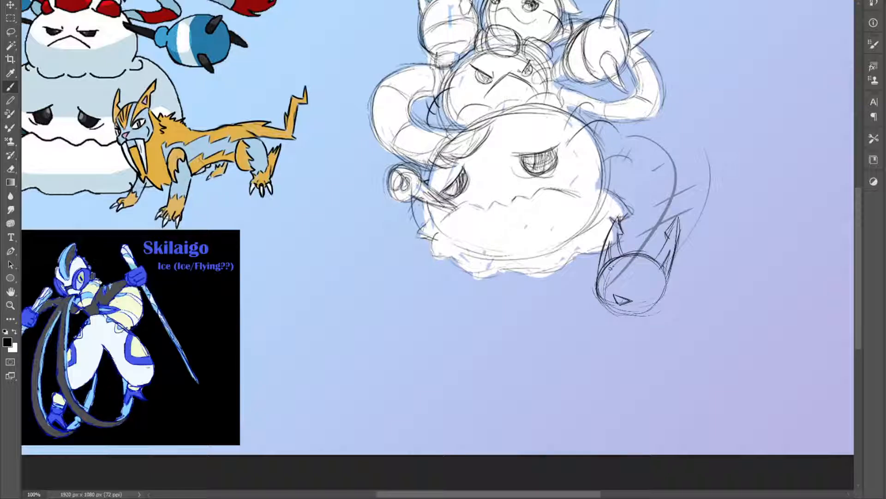
drag(613, 285, 602, 278)
key(ctrl+z)
key(ctrl+z)
key(ctrl+z)
mouse_move(660, 269)
mouse_down()
mouse_move(643, 282)
mouse_move(660, 272)
mouse_move(649, 286)
mouse_move(662, 285)
mouse_move(641, 292)
mouse_move(650, 294)
mouse_move(663, 287)
mouse_move(604, 283)
mouse_move(619, 265)
mouse_move(612, 279)
mouse_move(653, 285)
mouse_move(610, 287)
mouse_move(647, 294)
mouse_up()
key(ctrl+z)
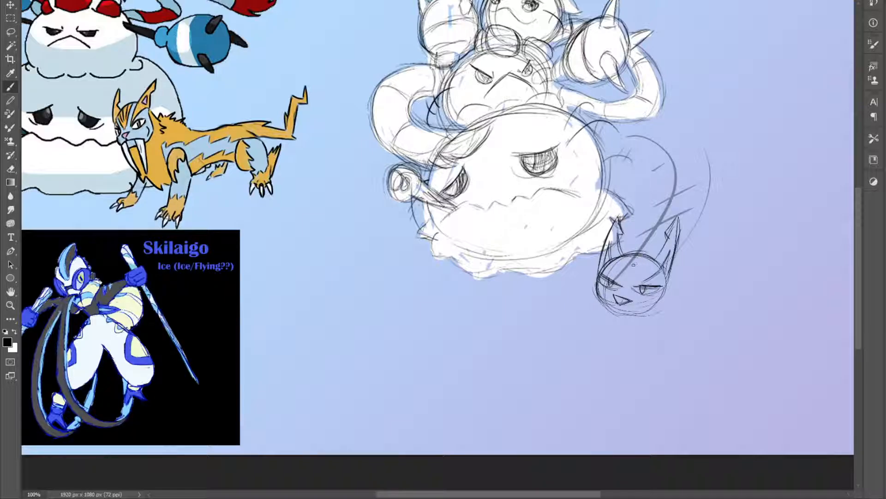
Darken the cat's ears with jagged inner edges and draw stripes fanning across its forehead
drag(617, 263, 620, 284)
mouse_move(623, 237)
mouse_down()
mouse_move(618, 274)
mouse_move(600, 272)
mouse_up()
mouse_move(619, 219)
mouse_down()
mouse_move(603, 252)
mouse_move(613, 229)
mouse_move(617, 241)
mouse_move(622, 236)
mouse_move(617, 256)
mouse_up()
mouse_move(671, 239)
mouse_down()
mouse_move(648, 259)
mouse_move(667, 239)
mouse_up()
mouse_move(670, 228)
mouse_down()
mouse_move(663, 247)
mouse_move(667, 234)
mouse_up()
drag(678, 215, 659, 268)
mouse_move(672, 251)
mouse_down()
mouse_move(665, 277)
mouse_move(627, 281)
mouse_move(639, 273)
mouse_move(633, 280)
mouse_move(648, 296)
mouse_up()
key(ctrl+z)
key(ctrl+z)
drag(652, 260, 635, 286)
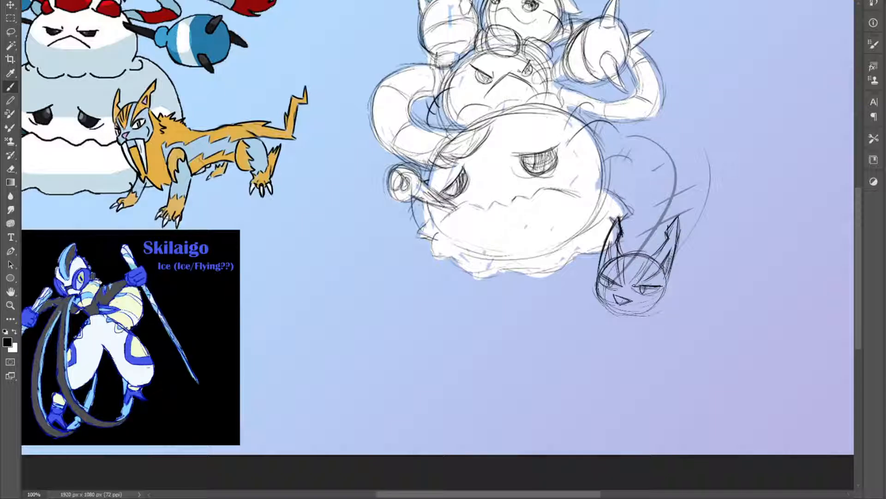
drag(656, 257, 644, 278)
mouse_move(666, 245)
mouse_down()
mouse_move(632, 276)
mouse_move(623, 260)
mouse_move(653, 258)
mouse_up()
Clean up the overlap between the cat's ear and head, and redraw the ear base and head outline
key(e)
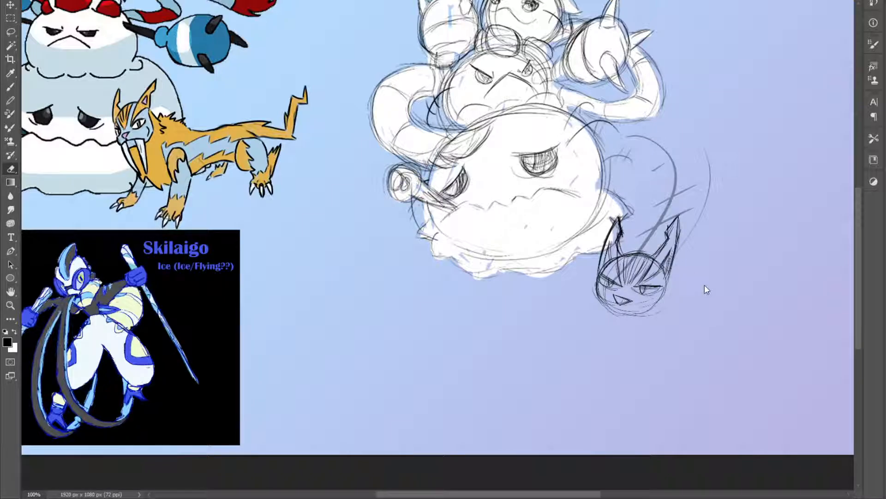
mouse_move(602, 263)
mouse_down()
mouse_move(611, 266)
mouse_move(612, 242)
mouse_up()
key(b)
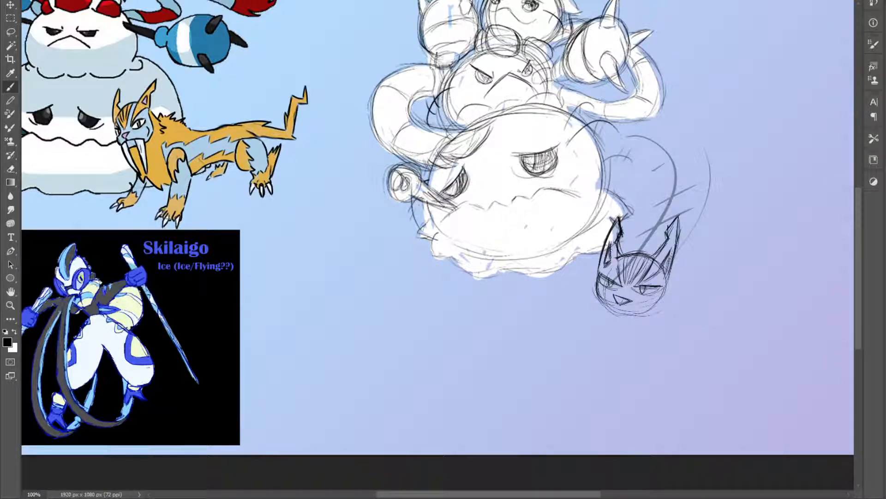
key(e)
key(b)
drag(668, 261, 615, 283)
mouse_move(608, 252)
mouse_down()
mouse_move(618, 283)
mouse_move(617, 266)
mouse_move(599, 274)
mouse_up()
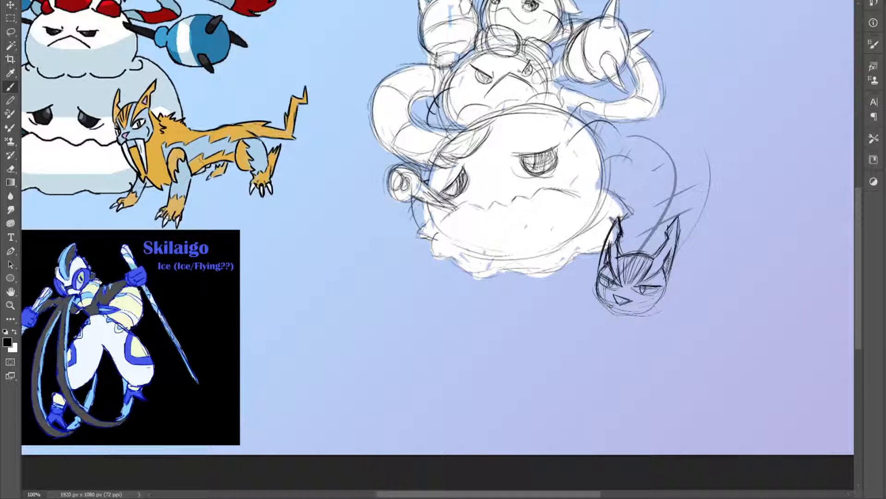
Draw the cat's two fangs, mouth and jaw line, and shape its cheeks on both sides
mouse_move(618, 305)
mouse_down()
mouse_move(610, 303)
mouse_move(615, 308)
mouse_up()
mouse_move(596, 289)
mouse_down()
mouse_move(606, 327)
mouse_move(629, 336)
mouse_move(644, 320)
mouse_move(643, 330)
mouse_move(629, 334)
mouse_move(612, 303)
mouse_up()
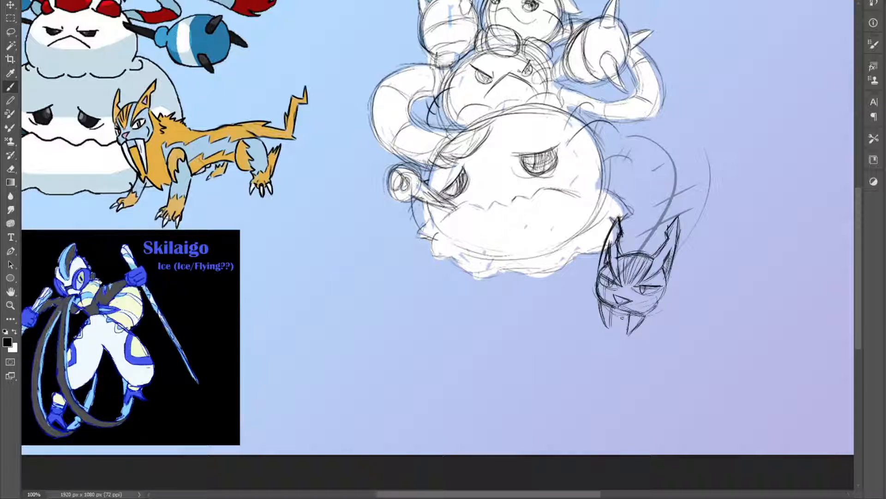
mouse_move(633, 318)
mouse_down()
mouse_move(617, 316)
mouse_move(650, 314)
mouse_up()
key(e)
key(b)
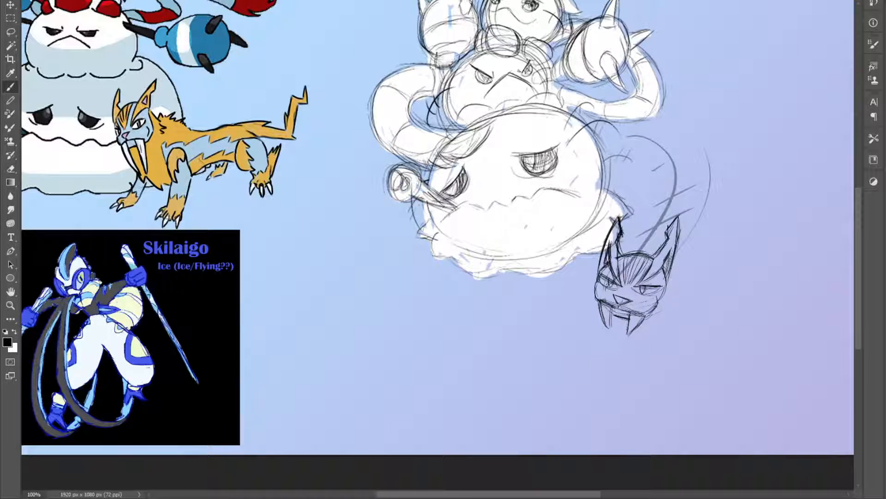
drag(594, 283, 596, 300)
mouse_move(658, 302)
mouse_down()
mouse_move(647, 315)
mouse_move(624, 309)
mouse_up()
mouse_move(644, 385)
mouse_down()
mouse_move(628, 404)
mouse_move(641, 403)
mouse_up()
mouse_move(580, 377)
mouse_down()
mouse_move(559, 374)
mouse_move(575, 358)
mouse_up()
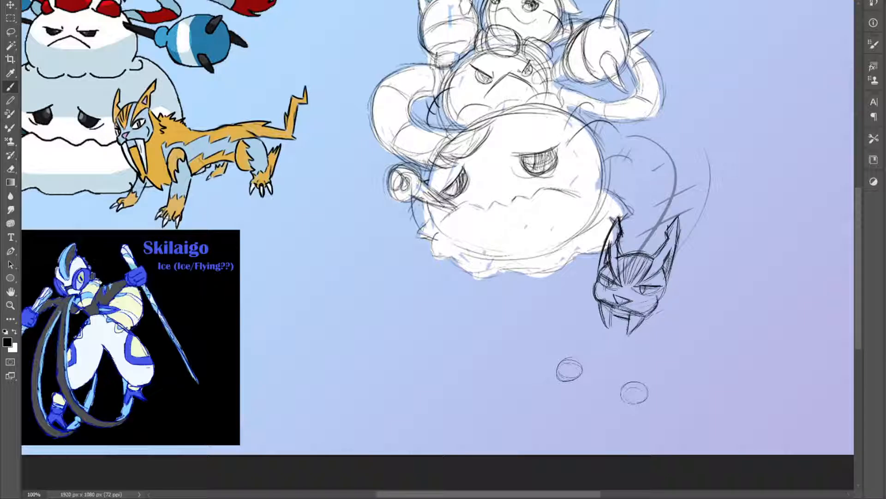
key(e)
mouse_move(565, 375)
mouse_down()
mouse_move(568, 364)
mouse_move(575, 378)
mouse_move(628, 383)
mouse_move(633, 392)
mouse_up()
drag(674, 330, 709, 373)
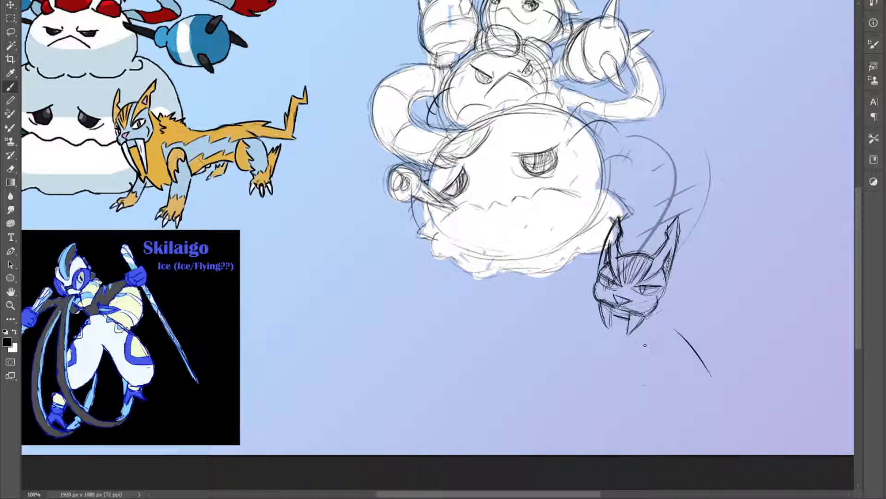
drag(632, 332, 694, 378)
drag(670, 319, 737, 373)
drag(733, 369, 738, 386)
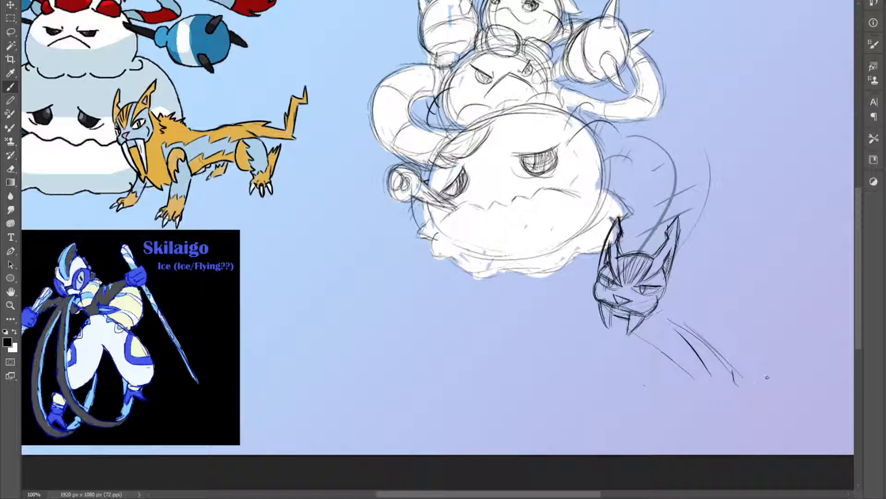
drag(763, 358, 751, 386)
mouse_move(692, 369)
mouse_down()
mouse_move(718, 383)
mouse_move(691, 382)
mouse_move(689, 374)
mouse_move(685, 382)
mouse_move(695, 387)
mouse_move(714, 376)
mouse_up()
drag(690, 340, 712, 371)
drag(686, 378, 687, 382)
mouse_move(738, 366)
mouse_down()
mouse_move(739, 386)
mouse_move(774, 370)
mouse_up()
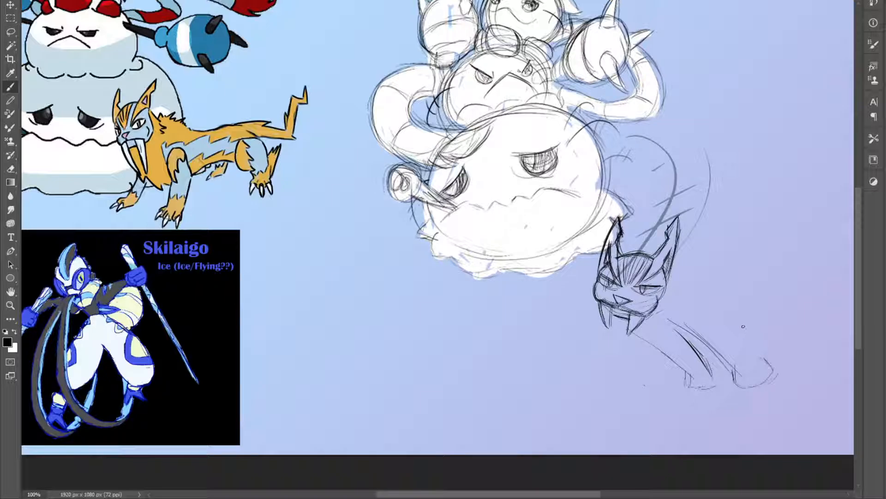
mouse_move(639, 228)
mouse_down()
mouse_move(621, 253)
mouse_move(665, 218)
mouse_move(695, 231)
mouse_move(708, 275)
mouse_up()
key(ctrl+z)
key(ctrl+z)
key(ctrl+z)
key(ctrl+z)
key(ctrl+z)
key(ctrl+z)
key(ctrl+z)
key(ctrl+z)
key(e)
mouse_move(651, 349)
mouse_down()
mouse_move(690, 318)
mouse_move(697, 332)
mouse_move(728, 324)
mouse_move(733, 347)
mouse_move(718, 392)
mouse_move(752, 364)
mouse_move(754, 374)
mouse_move(772, 368)
mouse_up()
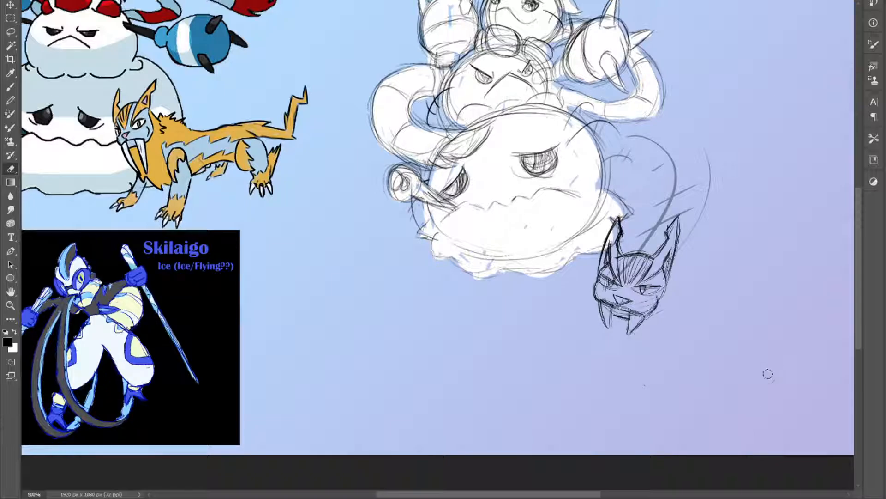
Sketch a large rounded chest form and a shoulder joint behind the cat's head
key(b)
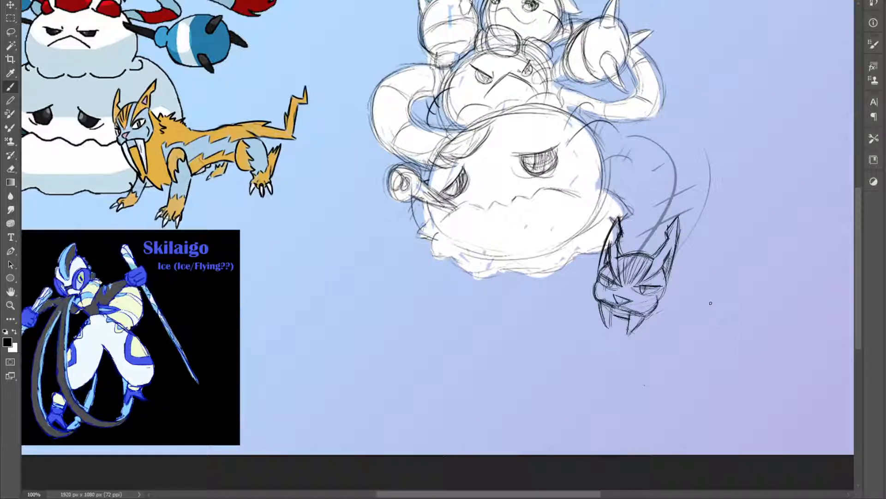
mouse_move(621, 229)
mouse_down()
mouse_move(658, 207)
mouse_move(683, 213)
mouse_move(707, 256)
mouse_move(691, 312)
mouse_move(665, 327)
mouse_move(709, 274)
mouse_move(708, 284)
mouse_up()
drag(634, 215, 660, 210)
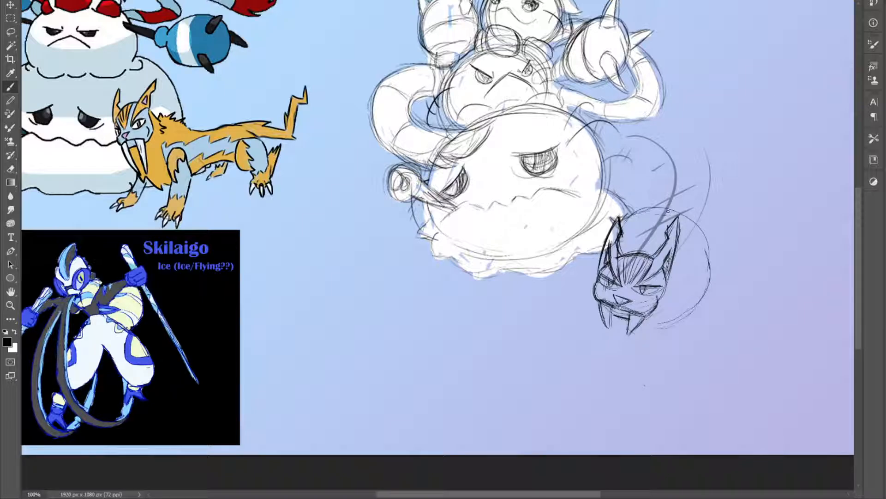
mouse_move(680, 312)
mouse_down()
mouse_move(695, 326)
mouse_move(707, 297)
mouse_up()
Sketch the cat's two front legs with rounded paws, slanting down and away from the head
mouse_move(692, 327)
mouse_down()
mouse_move(686, 294)
mouse_move(749, 367)
mouse_up()
mouse_move(739, 375)
mouse_down()
mouse_move(777, 372)
mouse_move(780, 379)
mouse_up()
key(ctrl+z)
drag(740, 388, 745, 367)
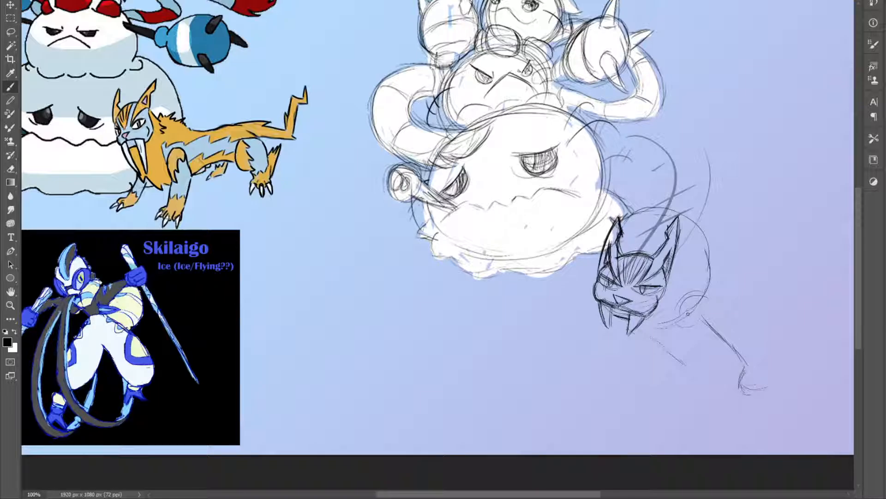
mouse_move(692, 322)
mouse_down()
mouse_move(707, 298)
mouse_move(752, 334)
mouse_move(776, 380)
mouse_up()
mouse_move(686, 377)
mouse_down()
mouse_move(712, 381)
mouse_move(691, 384)
mouse_up()
mouse_move(681, 323)
mouse_down()
mouse_move(708, 375)
mouse_move(683, 380)
mouse_up()
mouse_move(643, 327)
mouse_down()
mouse_move(657, 339)
mouse_move(701, 340)
mouse_move(740, 297)
mouse_move(676, 332)
mouse_move(673, 325)
mouse_move(705, 349)
mouse_move(711, 373)
mouse_up()
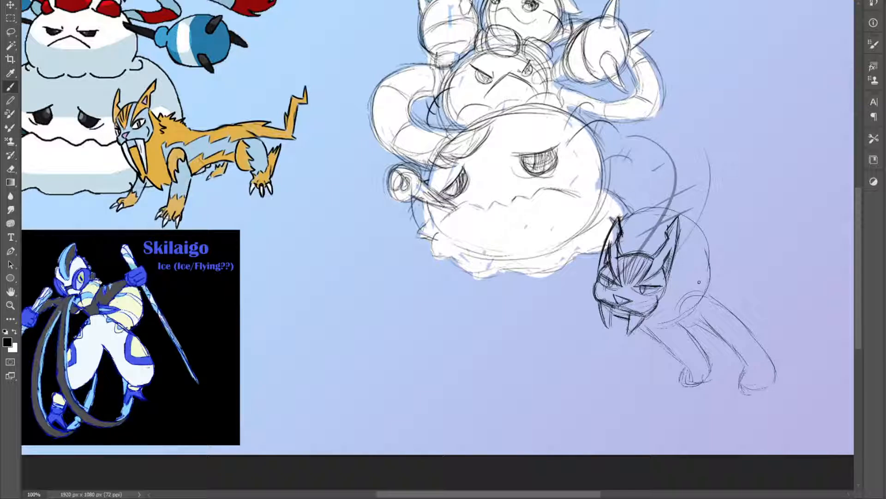
Sketch the chest line below the cat's head, lengthen both fangs, and erase the stray lines around them
mouse_move(620, 319)
mouse_down()
mouse_move(613, 327)
mouse_move(635, 344)
mouse_move(614, 331)
mouse_move(678, 346)
mouse_move(694, 340)
mouse_up()
mouse_move(600, 304)
mouse_down()
mouse_move(615, 342)
mouse_move(612, 332)
mouse_move(628, 336)
mouse_move(634, 349)
mouse_up()
mouse_move(647, 314)
mouse_down()
mouse_move(628, 348)
mouse_move(635, 340)
mouse_up()
drag(614, 311, 616, 341)
drag(602, 316, 615, 341)
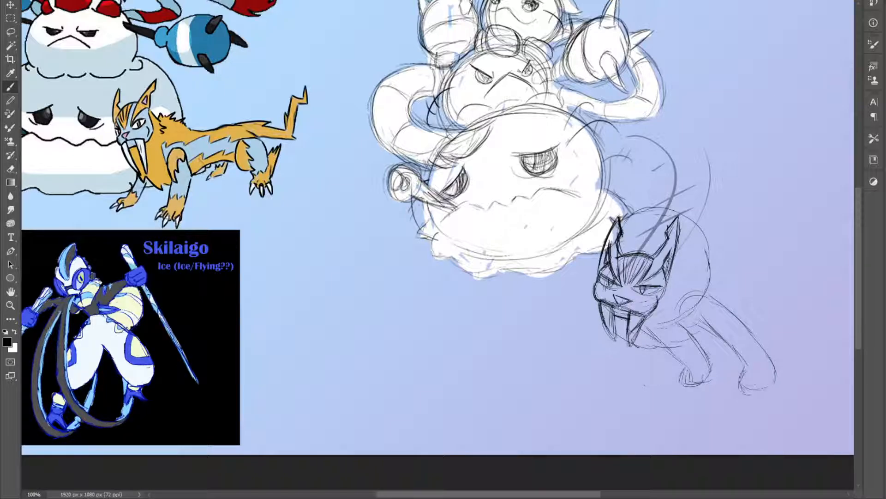
key(e)
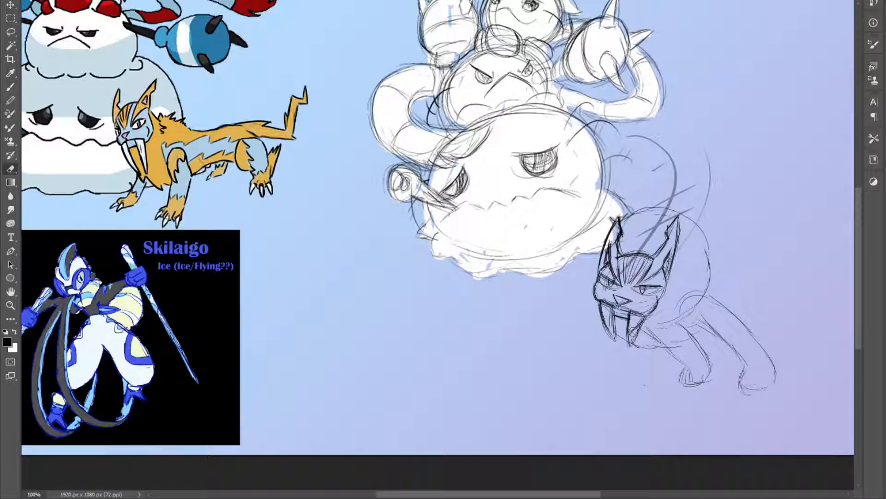
mouse_move(636, 329)
mouse_down()
mouse_move(631, 346)
mouse_move(627, 333)
mouse_move(612, 337)
mouse_up()
key(b)
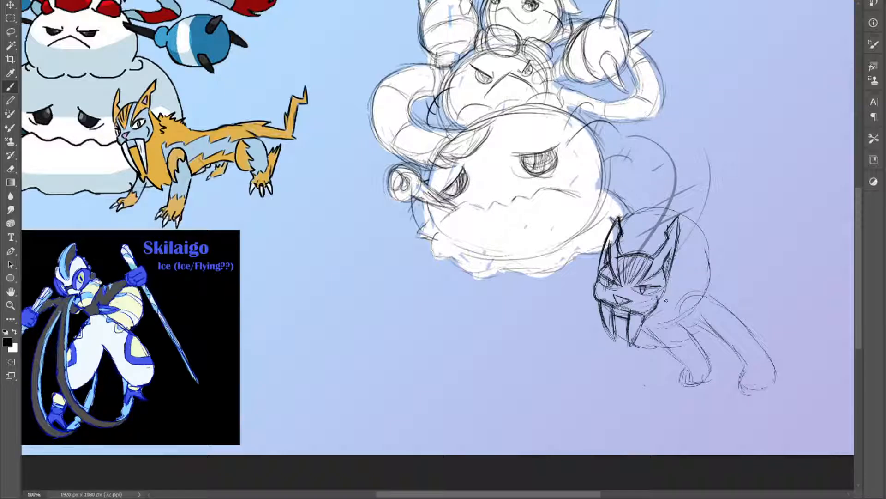
Refine the cat's mouth and upper back line, and erase the excess construction lines of the chest
drag(616, 307, 645, 315)
mouse_move(620, 245)
mouse_down()
mouse_move(622, 252)
mouse_move(655, 233)
mouse_up()
key(e)
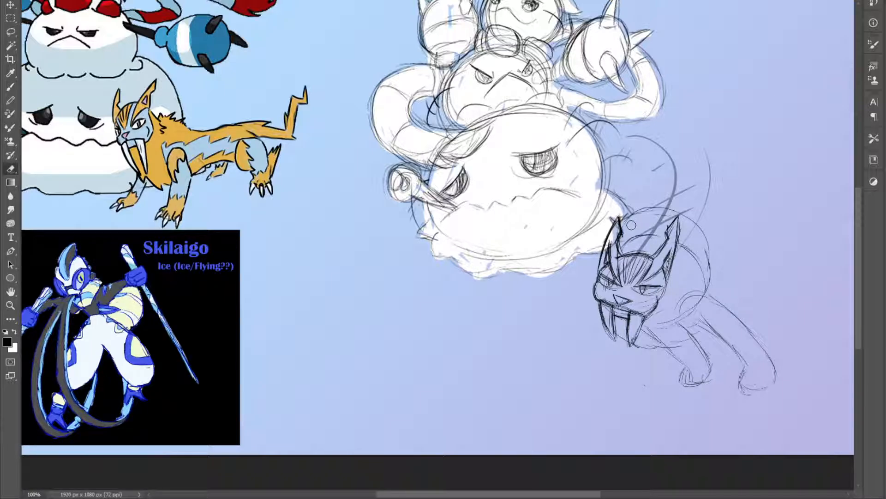
mouse_move(647, 210)
mouse_down()
mouse_move(686, 214)
mouse_move(712, 282)
mouse_move(657, 328)
mouse_move(621, 339)
mouse_move(658, 320)
mouse_move(645, 356)
mouse_move(678, 348)
mouse_up()
Add jagged fur edges above the cat's front paws and reinforce the shoulder, leg and paw outlines
key(b)
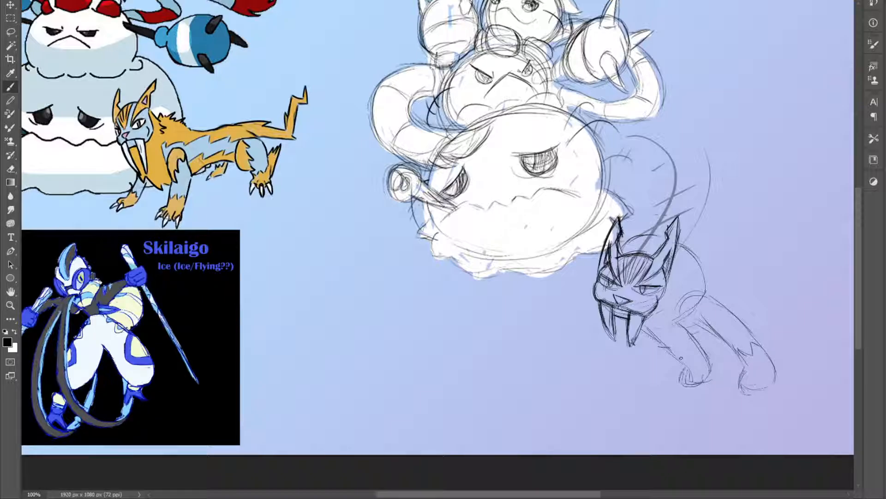
mouse_move(674, 345)
mouse_down()
mouse_move(688, 353)
mouse_move(698, 343)
mouse_move(677, 349)
mouse_move(681, 357)
mouse_up()
mouse_move(683, 317)
mouse_down()
mouse_move(727, 308)
mouse_move(721, 302)
mouse_move(765, 349)
mouse_move(737, 315)
mouse_move(777, 366)
mouse_move(779, 383)
mouse_move(778, 366)
mouse_move(776, 384)
mouse_up()
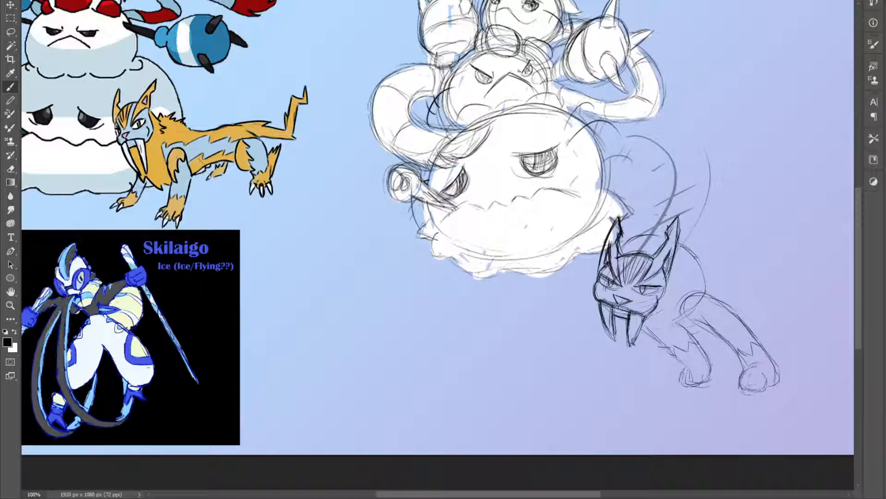
Sketch the cat's rounded haunch with a short hind leg behind the shoulder
drag(714, 236, 727, 287)
mouse_move(711, 245)
mouse_down()
mouse_move(725, 285)
mouse_move(739, 277)
mouse_move(713, 283)
mouse_move(745, 272)
mouse_up()
mouse_move(735, 289)
mouse_down()
mouse_move(750, 305)
mouse_move(765, 282)
mouse_move(749, 256)
mouse_move(729, 255)
mouse_move(750, 248)
mouse_move(725, 243)
mouse_move(707, 274)
mouse_move(756, 248)
mouse_move(763, 281)
mouse_up()
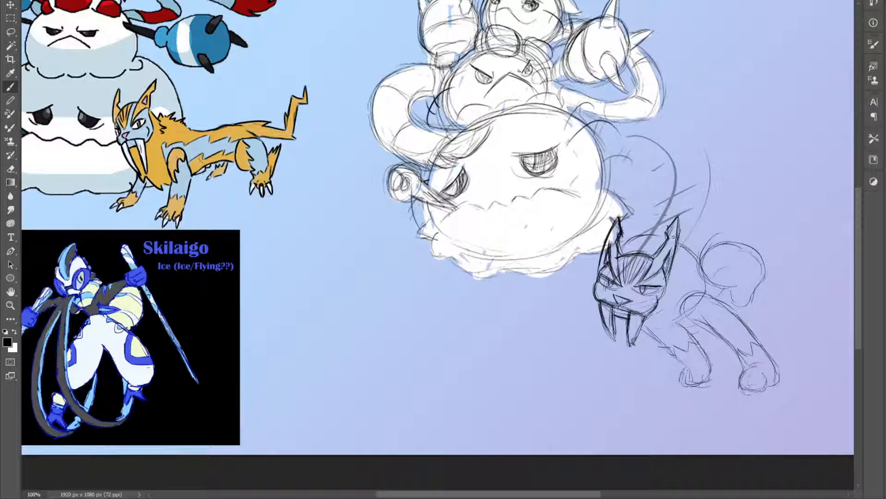
Add the arched back line behind the cat's head, and erase and redraw the haunch closer to the body
mouse_move(669, 218)
mouse_down()
mouse_move(678, 203)
mouse_move(712, 203)
mouse_up()
drag(727, 243, 719, 212)
mouse_move(660, 236)
mouse_down()
mouse_move(667, 217)
mouse_move(718, 203)
mouse_move(719, 214)
mouse_up()
key(e)
mouse_move(707, 264)
mouse_down()
mouse_move(757, 260)
mouse_move(764, 267)
mouse_move(751, 293)
mouse_move(719, 282)
mouse_move(731, 278)
mouse_move(755, 297)
mouse_up()
key(b)
mouse_move(712, 226)
mouse_down()
mouse_move(720, 284)
mouse_move(733, 259)
mouse_move(718, 229)
mouse_move(740, 247)
mouse_move(731, 228)
mouse_move(745, 272)
mouse_move(744, 246)
mouse_move(740, 297)
mouse_move(726, 280)
mouse_move(721, 289)
mouse_move(739, 293)
mouse_move(744, 260)
mouse_move(745, 278)
mouse_move(725, 225)
mouse_up()
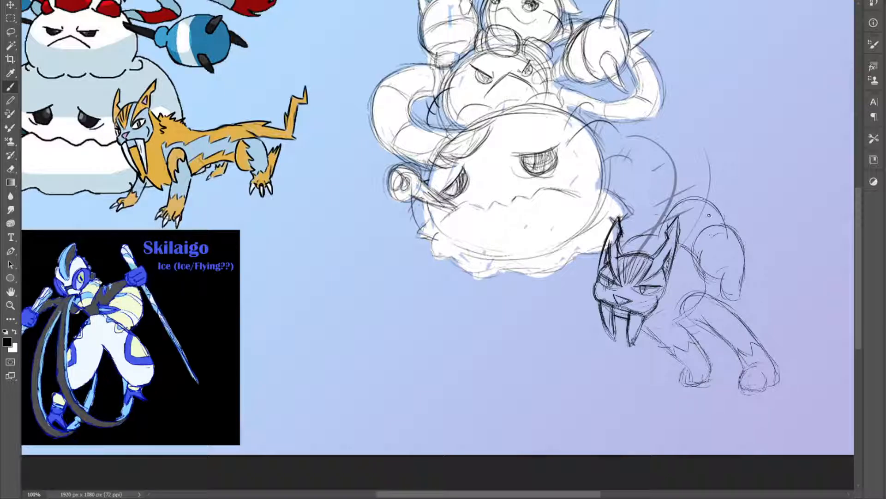
drag(648, 235, 668, 214)
mouse_move(698, 263)
mouse_down()
mouse_move(724, 226)
mouse_move(751, 250)
mouse_up()
Lasso the haunch and enlarge it slightly with Free Transform
key(l)
mouse_move(709, 225)
mouse_down()
mouse_move(768, 266)
mouse_move(743, 319)
mouse_move(698, 254)
mouse_up()
key(ctrl+t)
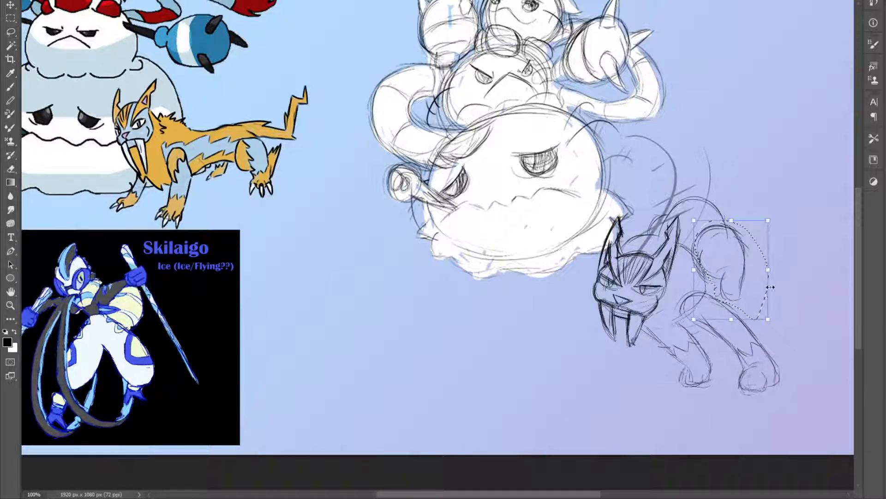
drag(769, 270, 778, 277)
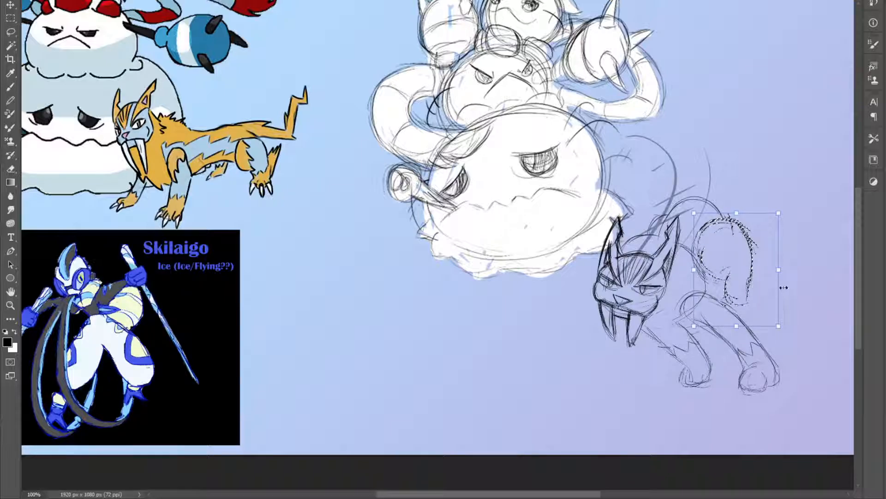
key(Return)
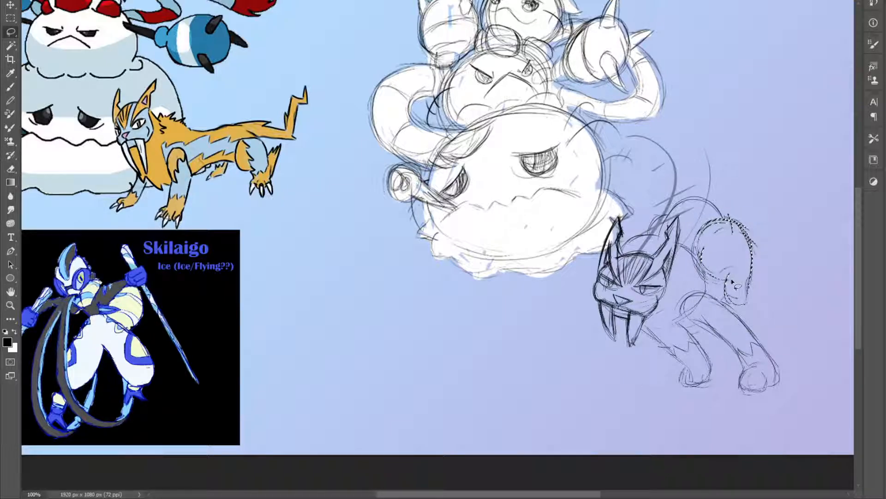
key(ctrl+d)
key(b)
key(e)
key(b)
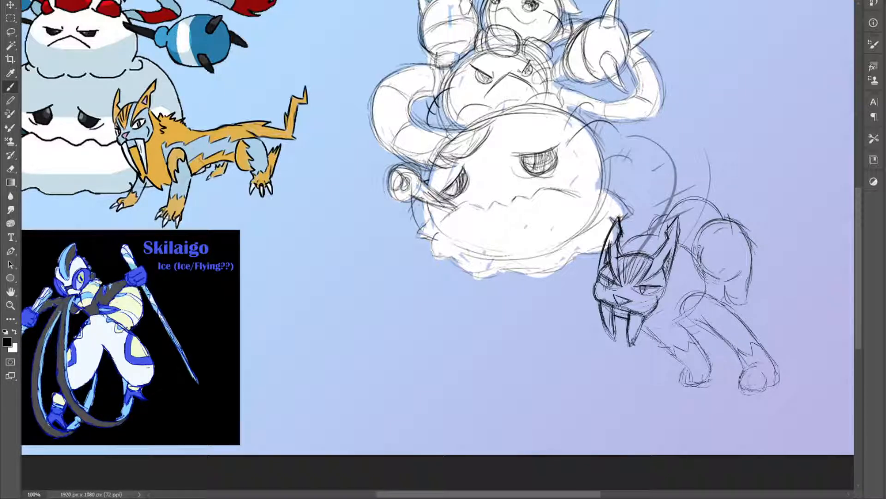
Add jagged fur to the cat's upper back and short fur strokes on its neck and cheek
mouse_move(669, 209)
mouse_down()
mouse_move(642, 236)
mouse_move(666, 233)
mouse_move(692, 251)
mouse_up()
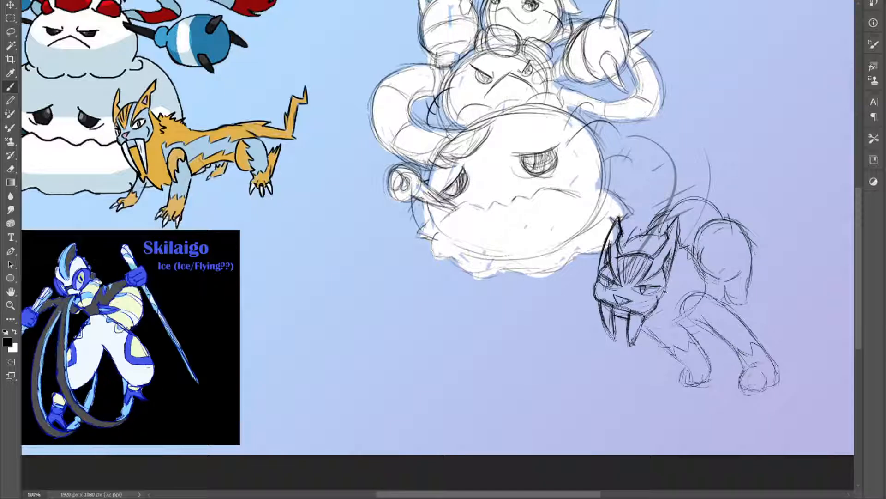
drag(679, 304, 682, 272)
drag(592, 291, 599, 271)
drag(602, 264, 591, 278)
Draw zigzag fur edges along the cat's chest, around the shoulder and down the upper front legs
mouse_move(643, 334)
mouse_down()
mouse_move(669, 341)
mouse_move(683, 334)
mouse_up()
mouse_move(676, 346)
mouse_down()
mouse_move(699, 335)
mouse_move(691, 334)
mouse_up()
drag(694, 345, 701, 331)
mouse_move(694, 338)
mouse_down()
mouse_move(713, 336)
mouse_move(734, 352)
mouse_up()
mouse_move(690, 319)
mouse_down()
mouse_move(688, 300)
mouse_move(694, 306)
mouse_move(691, 296)
mouse_move(702, 292)
mouse_up()
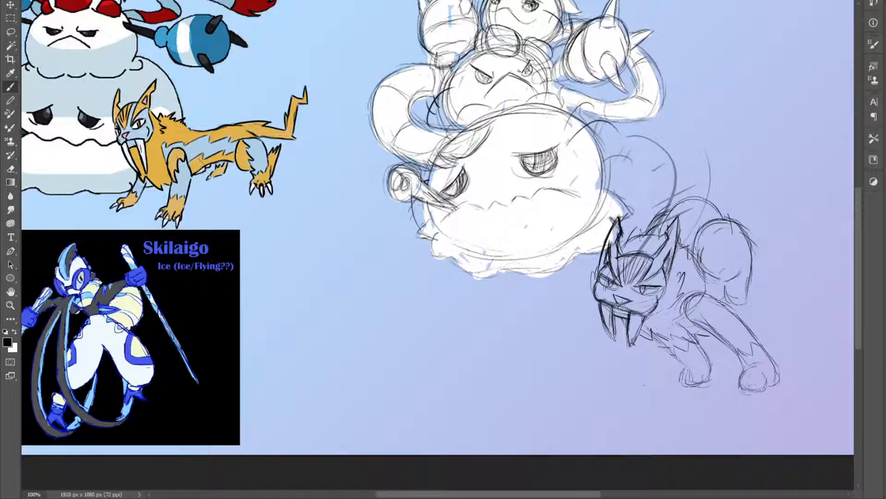
drag(715, 327, 719, 301)
drag(655, 333, 696, 380)
drag(698, 340, 709, 360)
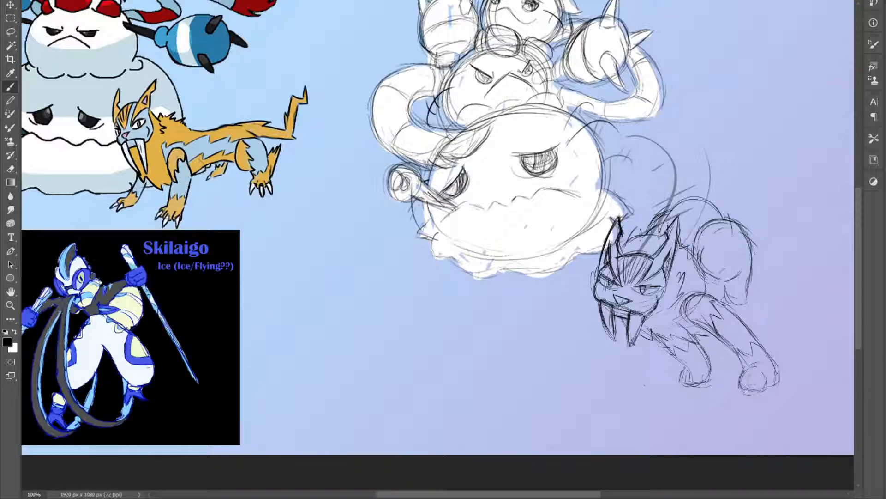
Add fur markings inside the cat's haunch and reinforce the haunch and back outlines
drag(744, 279, 747, 286)
mouse_move(722, 222)
mouse_down()
mouse_move(740, 269)
mouse_move(736, 278)
mouse_move(711, 263)
mouse_move(699, 238)
mouse_move(728, 229)
mouse_move(720, 229)
mouse_move(727, 245)
mouse_move(725, 250)
mouse_up()
mouse_move(717, 246)
mouse_down()
mouse_move(733, 260)
mouse_move(719, 259)
mouse_move(741, 270)
mouse_move(712, 279)
mouse_up()
mouse_move(702, 228)
mouse_down()
mouse_move(694, 255)
mouse_move(692, 245)
mouse_up()
mouse_move(664, 212)
mouse_down()
mouse_move(648, 227)
mouse_move(687, 201)
mouse_move(715, 211)
mouse_move(692, 188)
mouse_move(709, 196)
mouse_up()
mouse_move(671, 224)
mouse_down()
mouse_move(691, 201)
mouse_move(684, 240)
mouse_move(692, 203)
mouse_up()
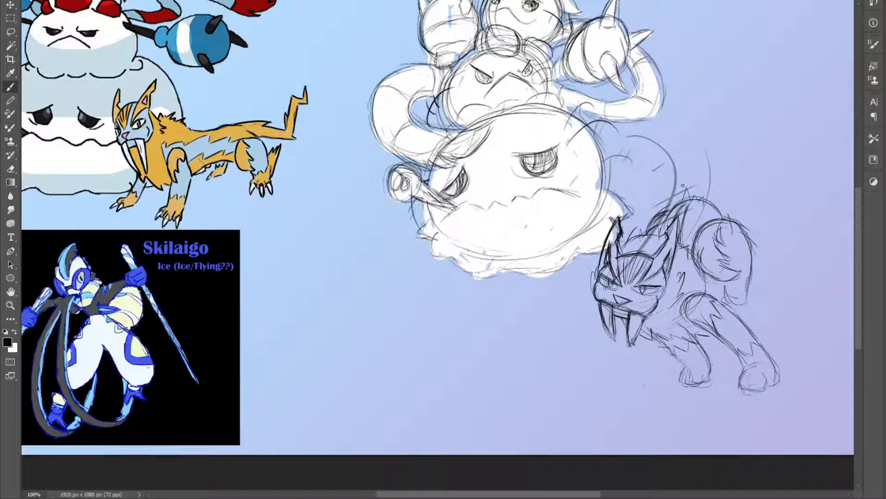
Sketch the cat's tail rising from the rump and bending toward the snowman with jagged, pointed corners
mouse_move(687, 119)
mouse_down()
mouse_move(724, 166)
mouse_move(706, 129)
mouse_move(724, 187)
mouse_up()
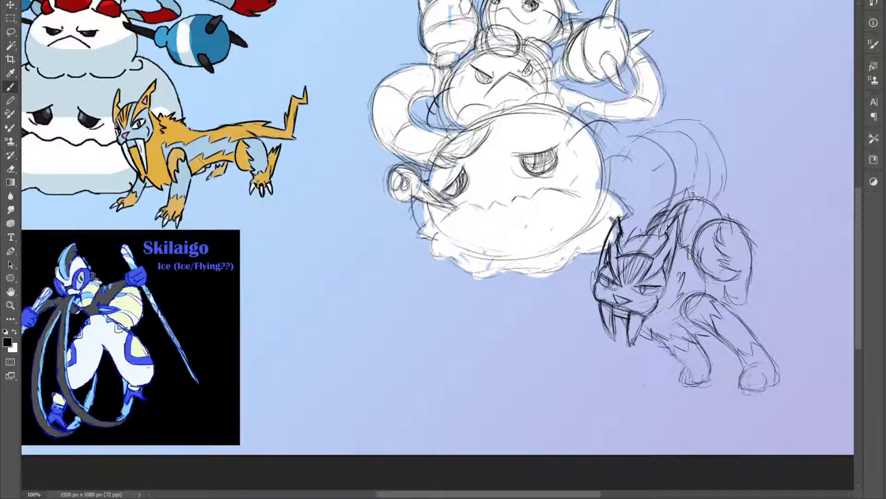
drag(694, 198, 691, 160)
mouse_move(712, 205)
mouse_down()
mouse_move(718, 156)
mouse_move(704, 111)
mouse_move(706, 130)
mouse_up()
mouse_move(696, 174)
mouse_down()
mouse_move(698, 130)
mouse_move(694, 142)
mouse_move(673, 144)
mouse_move(686, 133)
mouse_move(651, 140)
mouse_move(647, 128)
mouse_move(629, 137)
mouse_move(658, 115)
mouse_move(658, 125)
mouse_move(706, 125)
mouse_up()
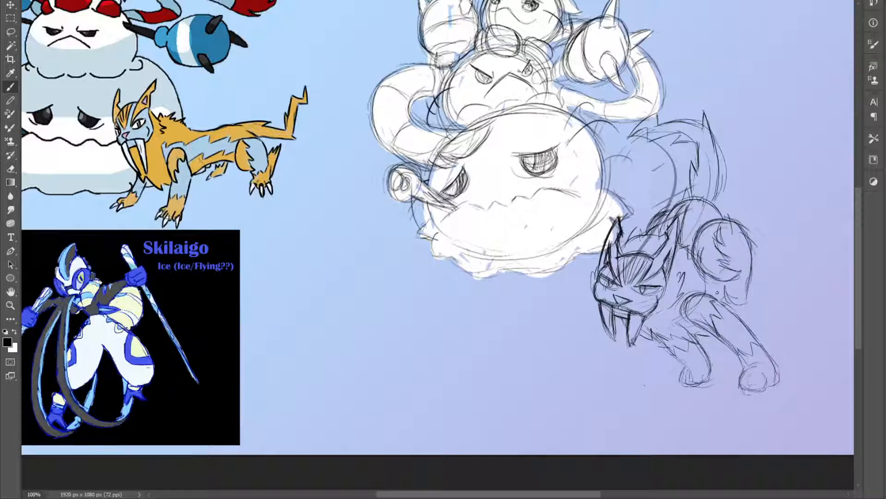
Touch up the hind leg, add small loose strokes beside the outer front paw, and save the file
drag(719, 279, 713, 294)
mouse_move(788, 366)
mouse_down()
mouse_move(804, 353)
mouse_move(811, 368)
mouse_up()
key(z)
alt+click(758, 360)
key(ctrl+s)
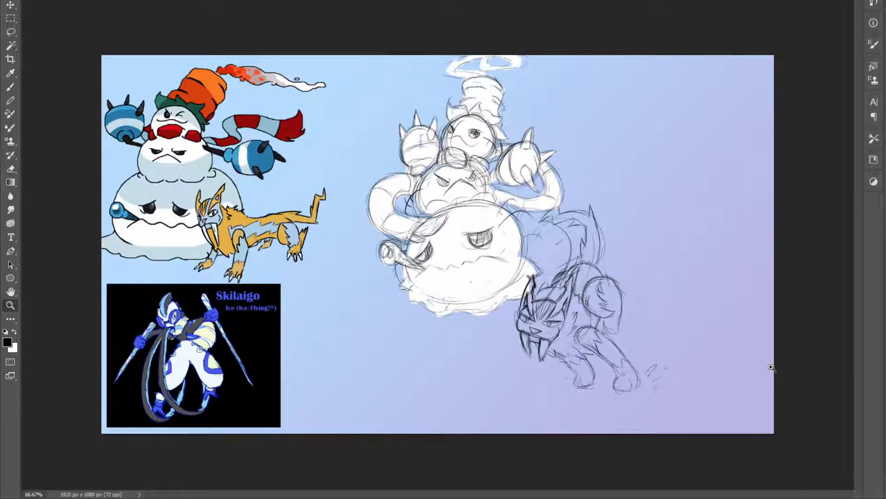
Draw claws on both front paws and a jagged, clawed end on the hind leg
click(575, 327)
key(b)
mouse_move(630, 324)
mouse_down()
mouse_move(639, 337)
mouse_move(640, 330)
mouse_move(616, 334)
mouse_up()
mouse_move(651, 408)
mouse_down()
mouse_move(651, 427)
mouse_move(632, 423)
mouse_move(668, 420)
mouse_up()
mouse_move(578, 401)
mouse_down()
mouse_move(582, 424)
mouse_move(565, 421)
mouse_up()
mouse_move(564, 418)
mouse_down()
mouse_move(601, 401)
mouse_move(593, 376)
mouse_move(550, 371)
mouse_move(601, 363)
mouse_up()
Erase stray lines between the cat's head and shoulder, touch up the neck fur, and save the file
key(e)
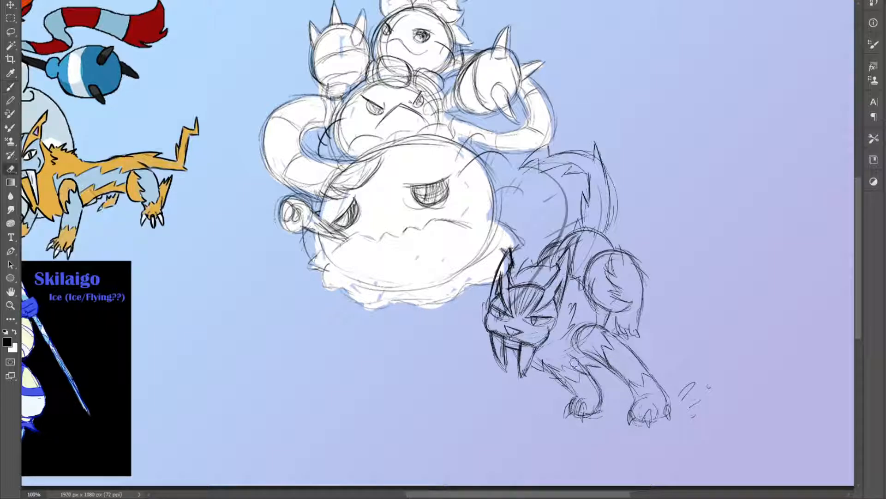
key(b)
key(e)
mouse_move(585, 342)
mouse_down()
mouse_move(576, 346)
mouse_move(589, 339)
mouse_move(577, 337)
mouse_move(576, 325)
mouse_up()
key(b)
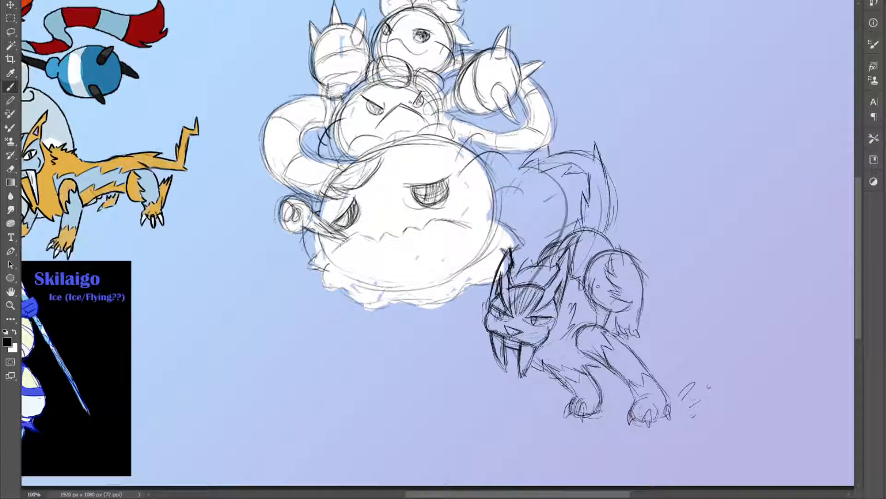
drag(586, 324, 589, 301)
drag(592, 313, 587, 299)
key(z)
alt+click(642, 373)
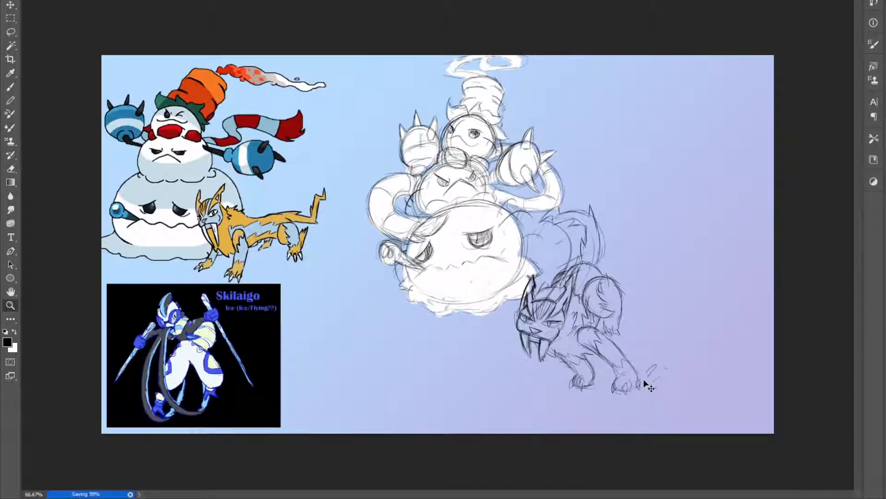
click(562, 303)
key(b)
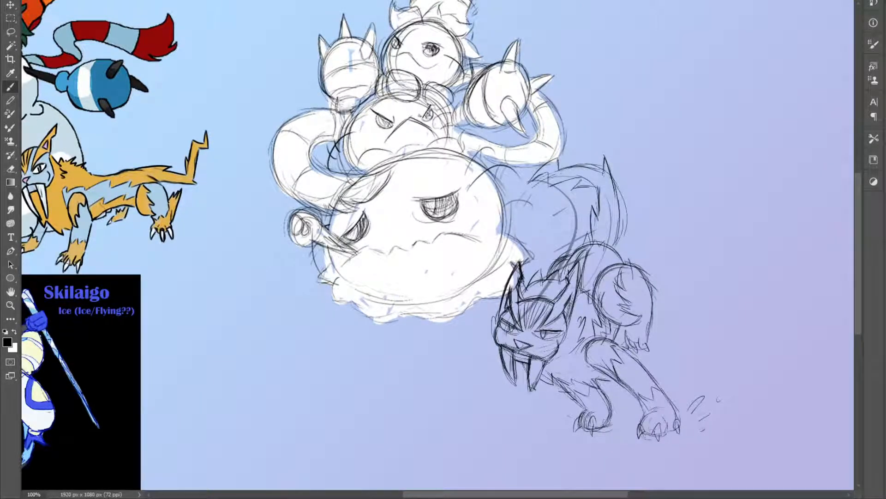
key(z)
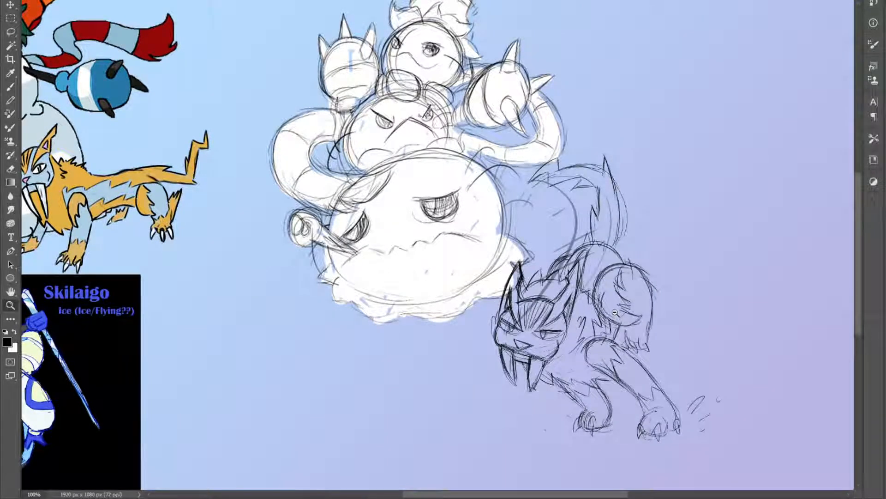
alt+click(644, 334)
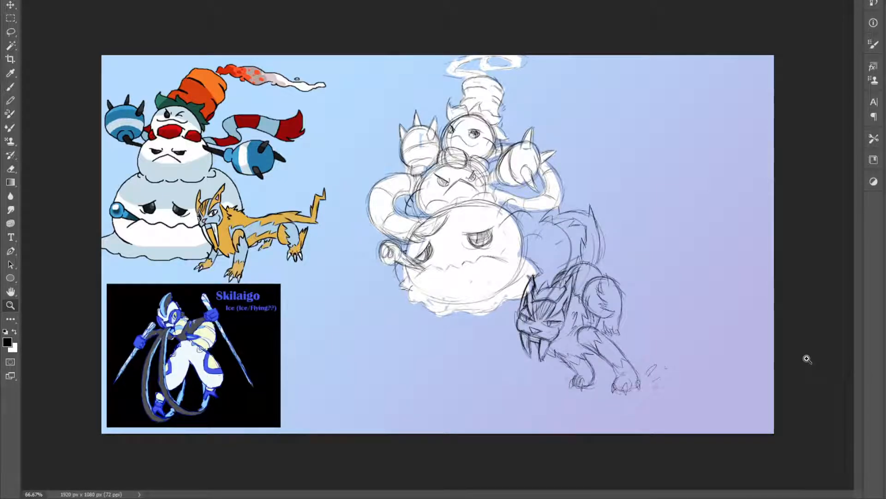
Sample the orange from the reference cat and paint it flat over the sketched cat's head and front legs
key(i)
click(223, 235)
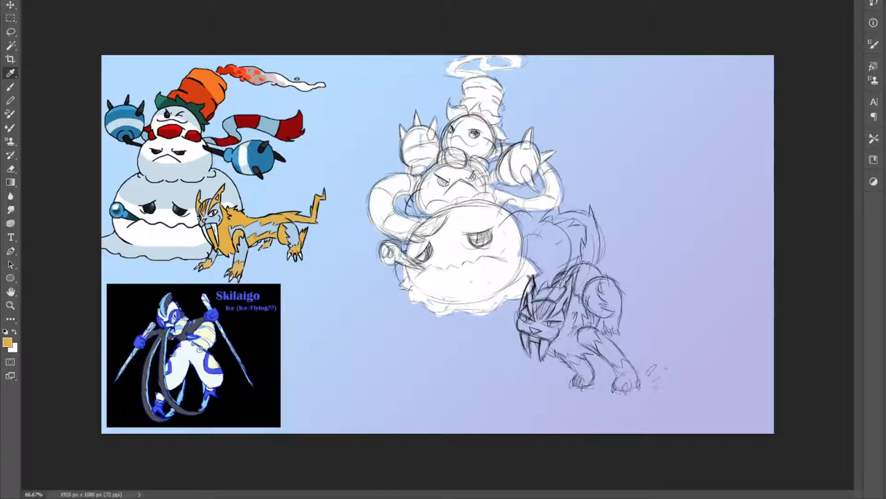
key(b)
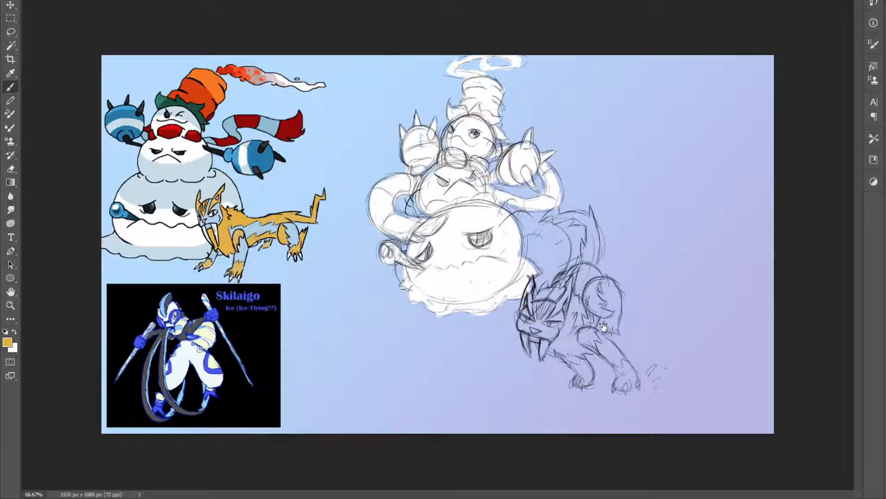
mouse_move(526, 336)
mouse_down()
mouse_move(525, 353)
mouse_move(533, 283)
mouse_move(531, 308)
mouse_up()
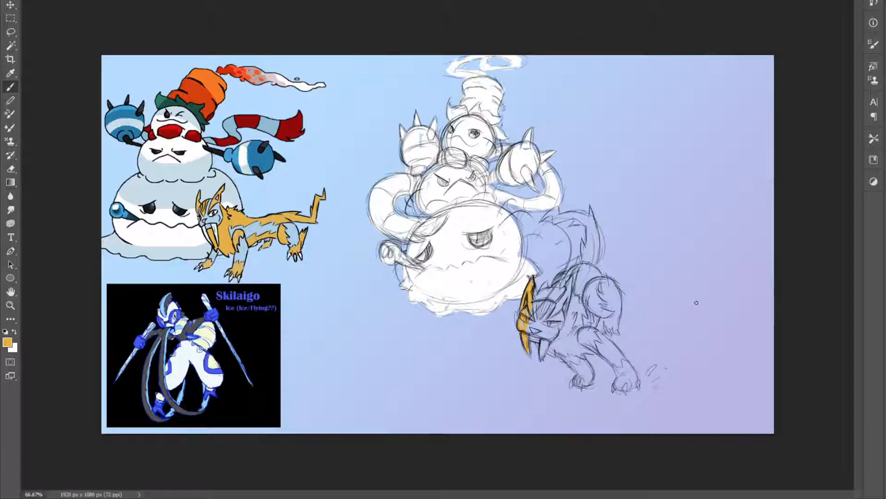
mouse_move(578, 381)
mouse_down()
mouse_move(587, 381)
mouse_move(573, 348)
mouse_move(574, 365)
mouse_move(558, 347)
mouse_move(544, 358)
mouse_move(545, 335)
mouse_move(547, 344)
mouse_move(534, 330)
mouse_move(545, 291)
mouse_move(549, 284)
mouse_move(551, 299)
mouse_move(575, 257)
mouse_move(539, 315)
mouse_move(544, 334)
mouse_move(584, 259)
mouse_move(578, 275)
mouse_move(583, 244)
mouse_move(583, 270)
mouse_move(552, 337)
mouse_move(572, 352)
mouse_move(586, 347)
mouse_move(580, 337)
mouse_move(605, 354)
mouse_move(593, 332)
mouse_move(631, 377)
mouse_move(621, 384)
mouse_up()
key(ctrl+z)
drag(607, 349, 637, 385)
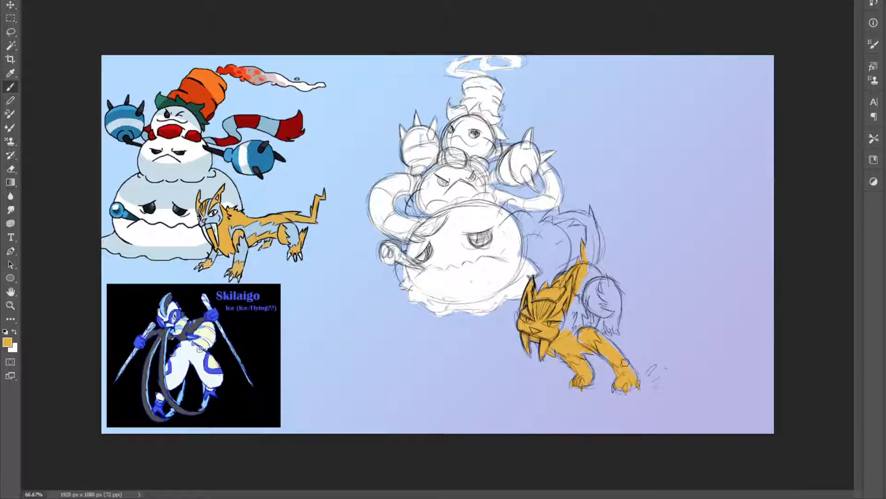
Fill the cat's body, haunch and tail with the same orange, clean up the edges, and save the file
mouse_move(594, 336)
mouse_down()
mouse_move(585, 334)
mouse_move(598, 309)
mouse_move(562, 329)
mouse_move(591, 281)
mouse_move(605, 291)
mouse_move(607, 322)
mouse_move(617, 333)
mouse_move(619, 305)
mouse_move(596, 275)
mouse_move(591, 209)
mouse_move(577, 223)
mouse_move(590, 228)
mouse_move(581, 214)
mouse_move(565, 217)
mouse_move(589, 219)
mouse_move(554, 222)
mouse_move(559, 214)
mouse_move(545, 214)
mouse_move(556, 206)
mouse_up()
key(e)
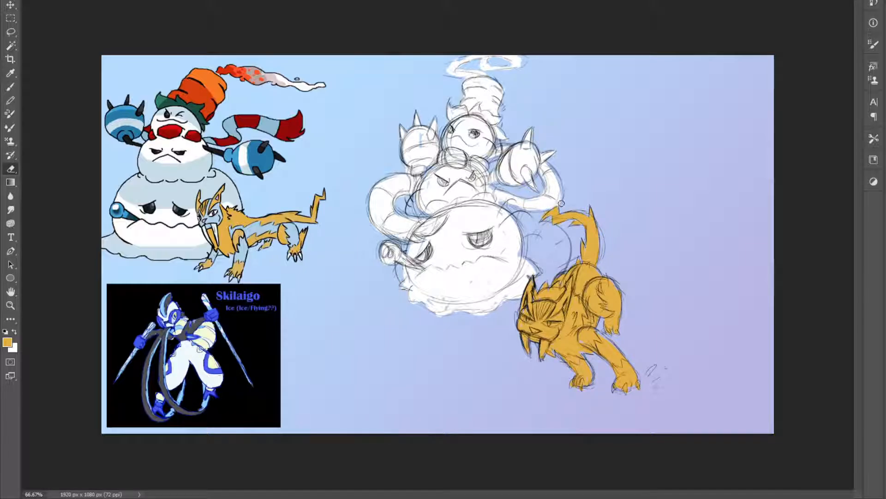
key(z)
alt+click(615, 242)
key(ctrl+s)
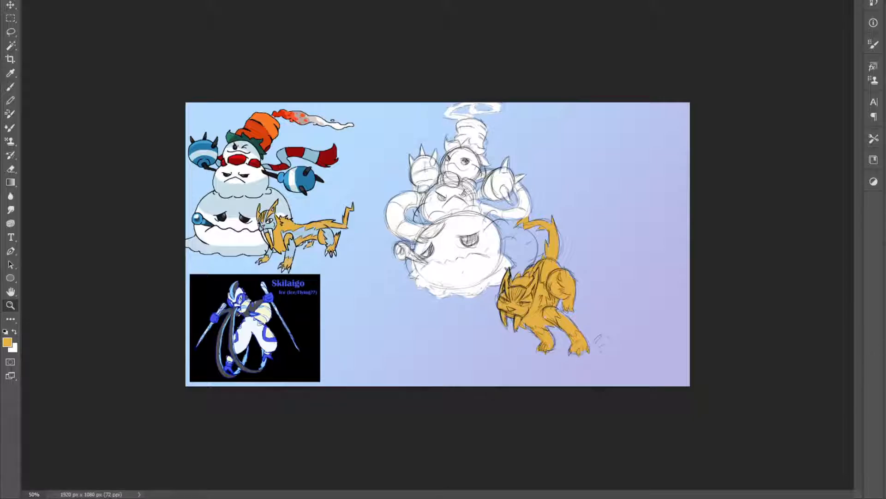
Move the cat slightly up and closer to the snowman
key(v)
drag(539, 294, 533, 281)
key(ctrl+0)
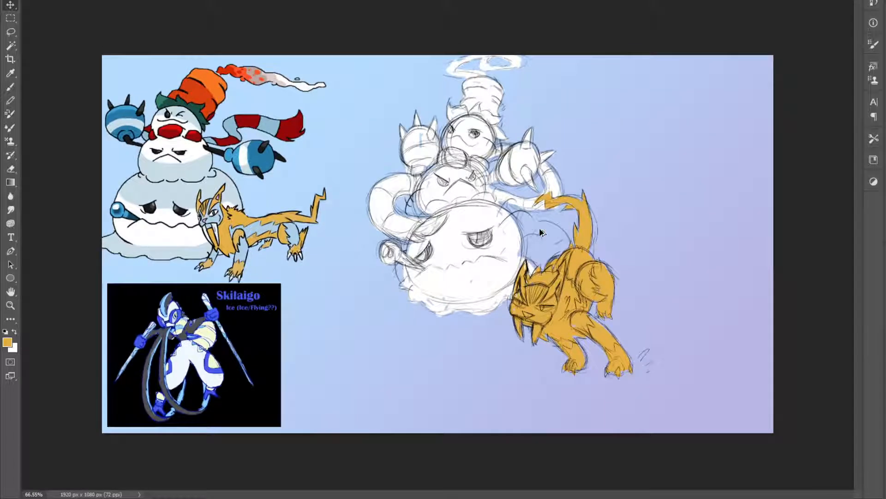
Lasso the tail and skew it with Free Transform so it leans away from the snowman, keeping its base at the rump
key(l)
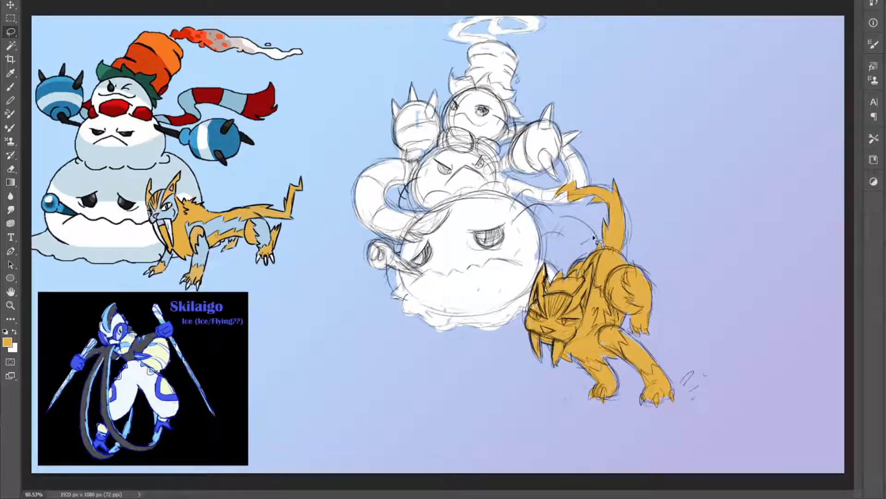
mouse_move(620, 250)
mouse_down()
mouse_move(635, 157)
mouse_move(556, 160)
mouse_move(549, 227)
mouse_move(575, 244)
mouse_up()
key(ctrl+t)
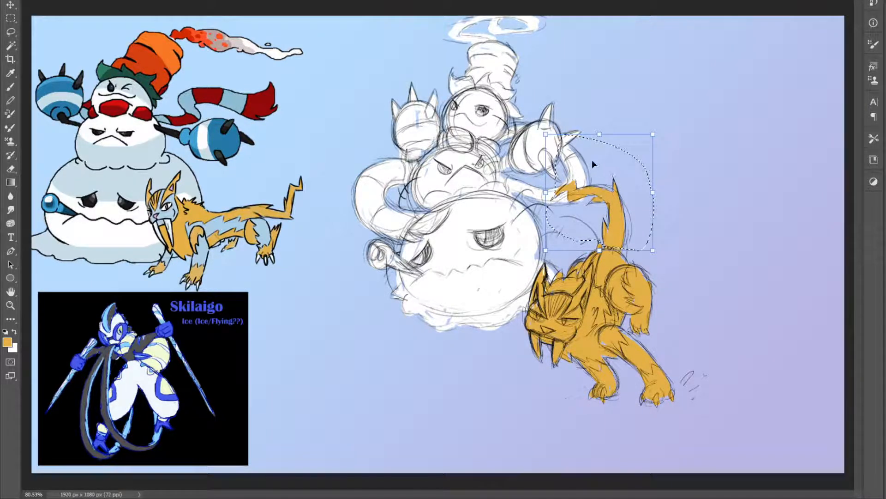
drag(599, 135, 682, 225)
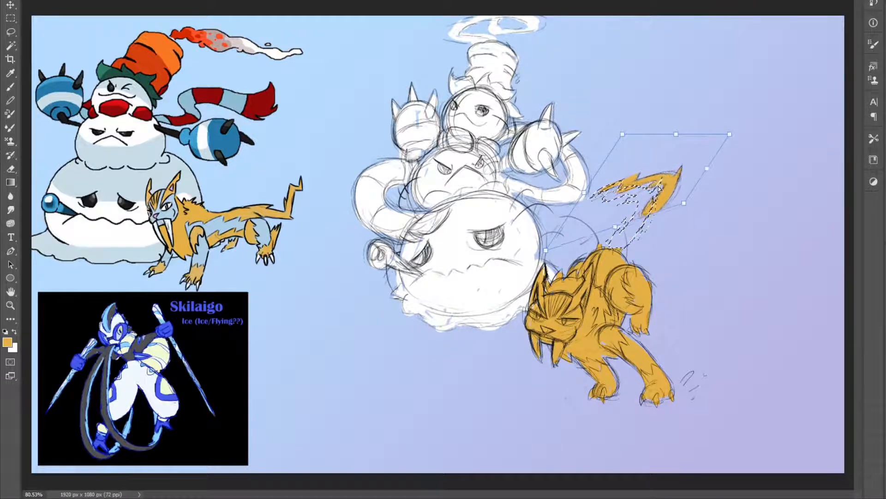
drag(729, 136, 682, 208)
key(ctrl+z)
drag(636, 148, 605, 186)
key(Return)
key(l)
key(ctrl+d)
Move the whole cat up against the lower edge of the snowman's body
key(v)
drag(603, 267, 552, 256)
key(ctrl+minus)
key(ctrl+minus)
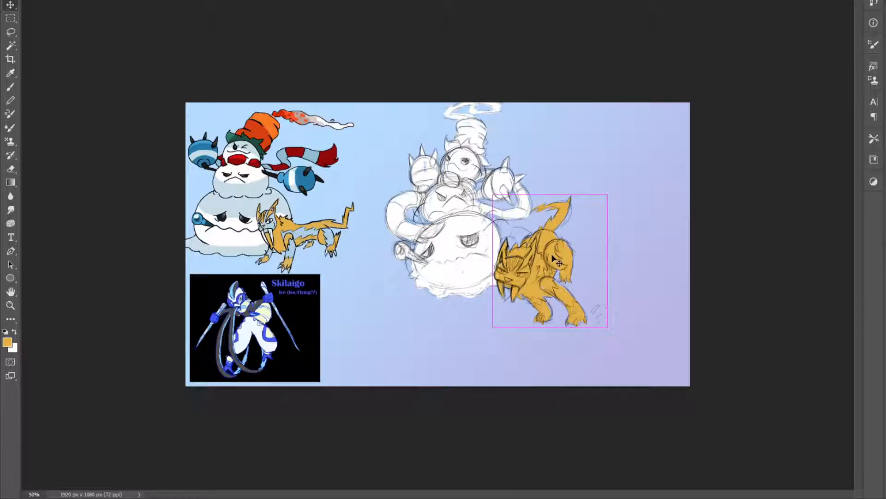
key(s)
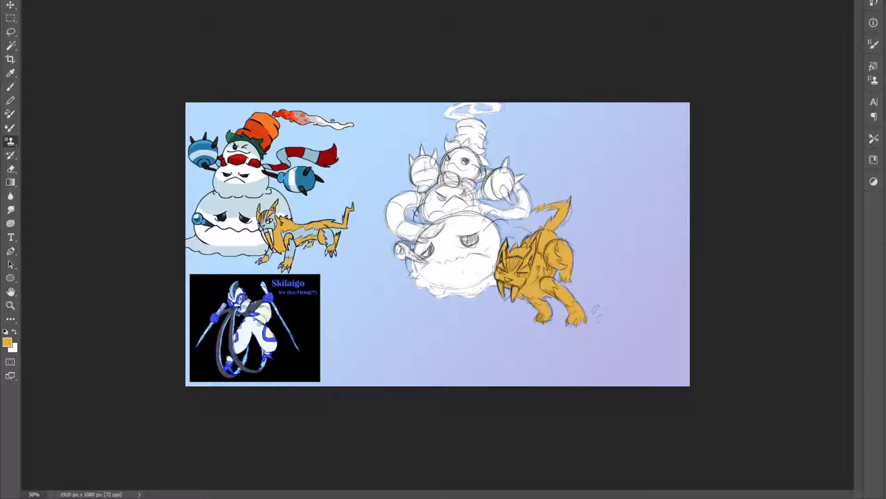
key(ctrl+plus)
key(ctrl+minus)
scroll(417, 247, up, 3)
scroll(421, 249, down, 2)
scroll(430, 252, up, 2)
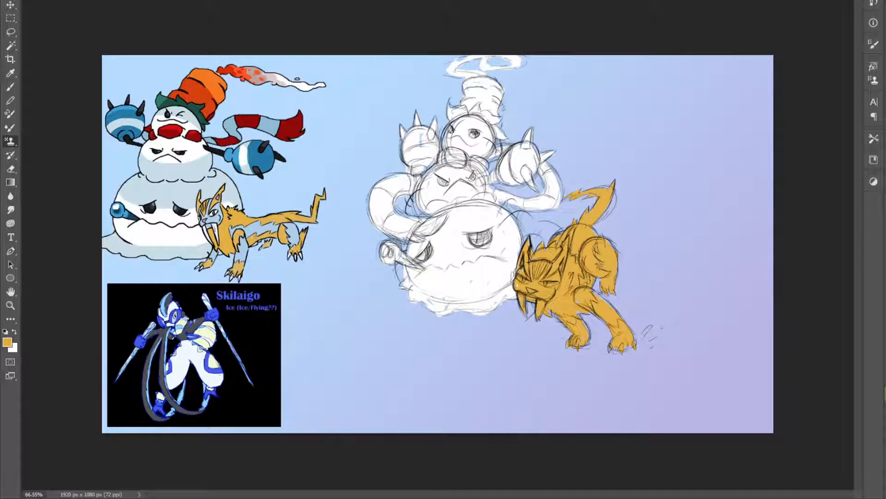
Save the file, and scale the snowman and cat down together in the upper middle of the canvas
key(ctrl+s)
scroll(210, 342, up, 3)
scroll(210, 342, down, 4)
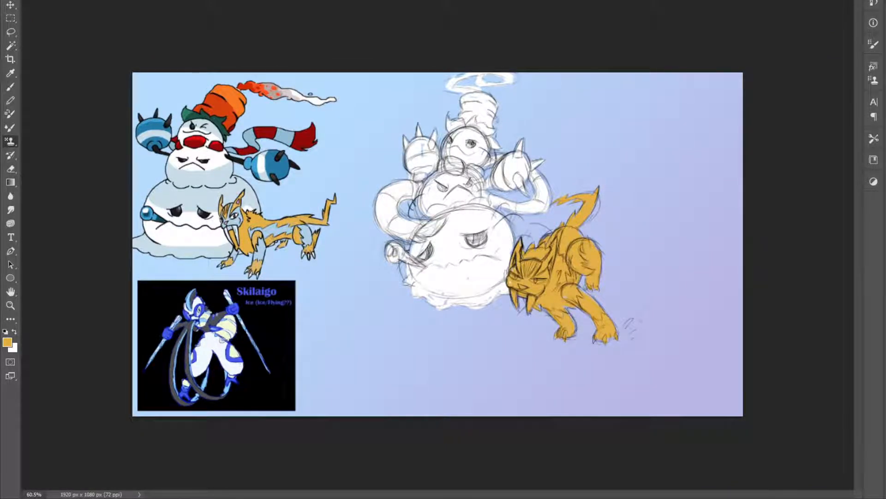
key(ctrl+t)
mouse_move(637, 224)
mouse_down()
mouse_move(505, 194)
mouse_move(531, 195)
mouse_up()
drag(494, 219, 544, 191)
key(Return)
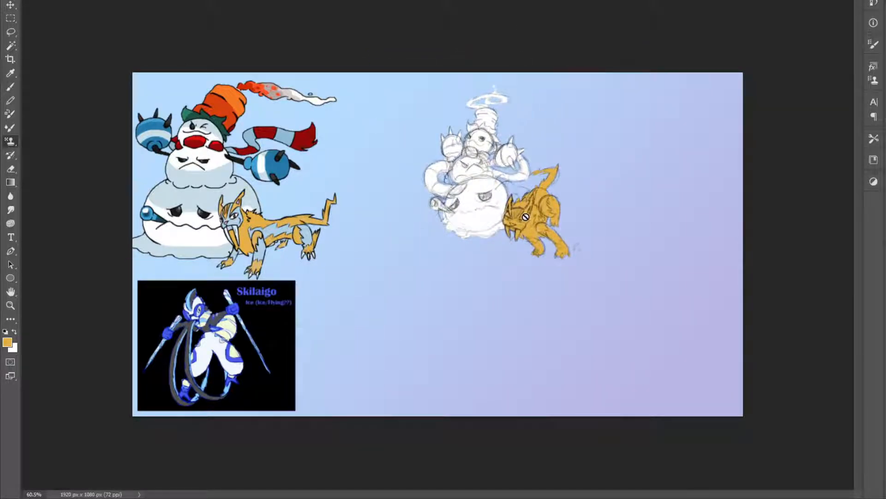
scroll(525, 216, up, 2)
scroll(525, 226, down, 1)
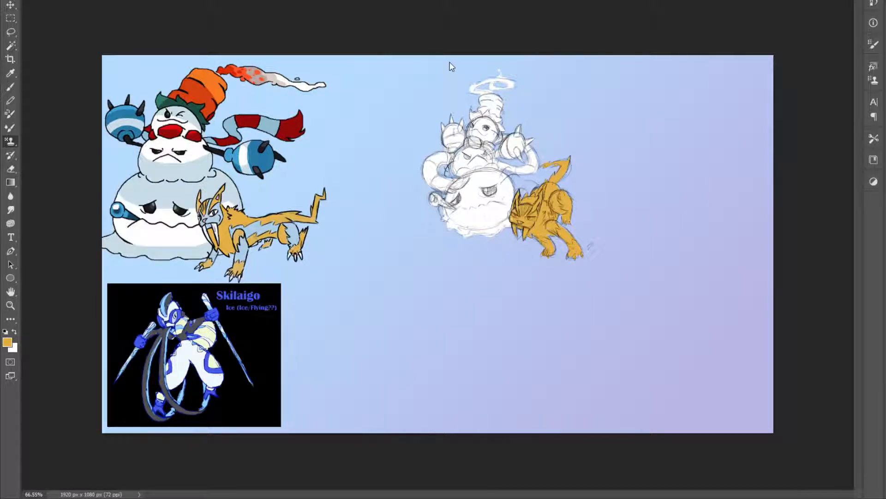
Reset the brush colour to black and sketch an oval below the snowman for Skilaigo's head
key(z)
key(b)
click(6, 331)
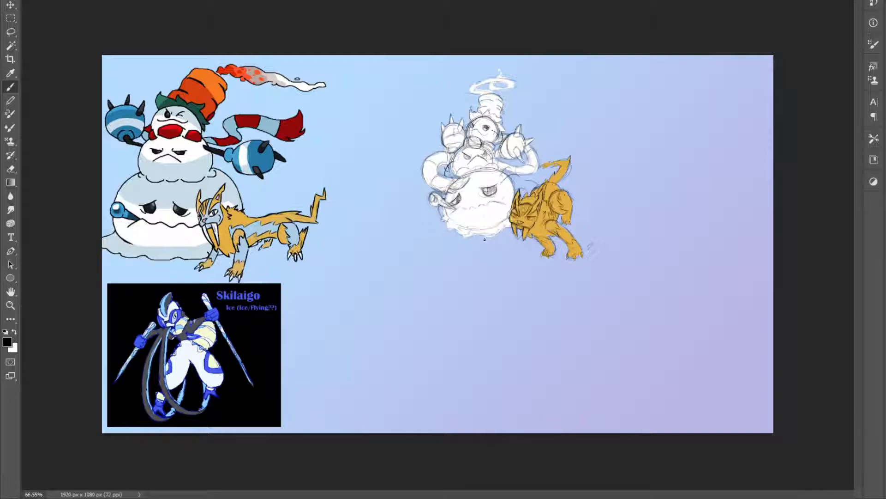
mouse_move(422, 322)
mouse_down()
mouse_move(447, 308)
mouse_move(441, 322)
mouse_move(444, 313)
mouse_move(417, 298)
mouse_move(450, 309)
mouse_move(444, 286)
mouse_move(428, 322)
mouse_up()
key(ctrl+z)
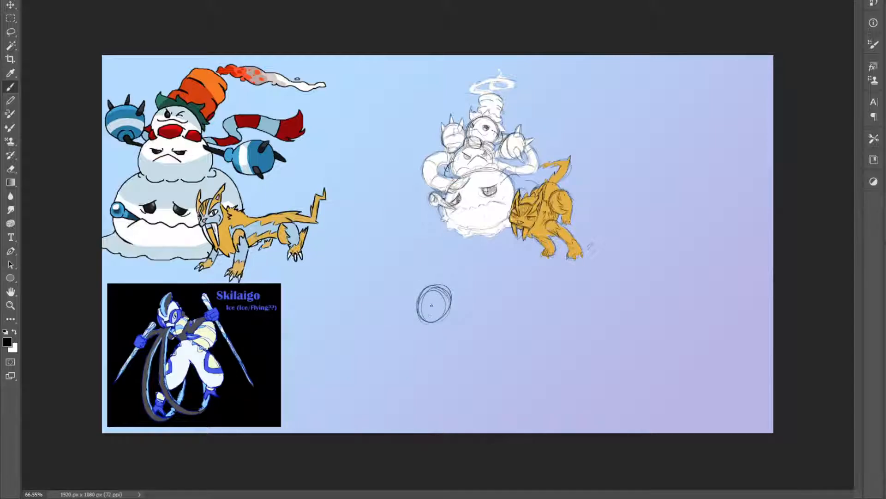
key(z)
click(462, 324)
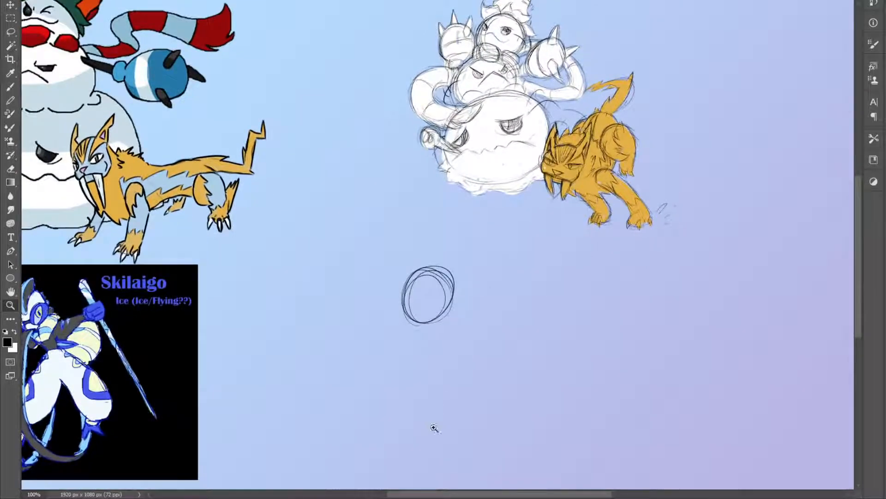
drag(436, 497, 402, 495)
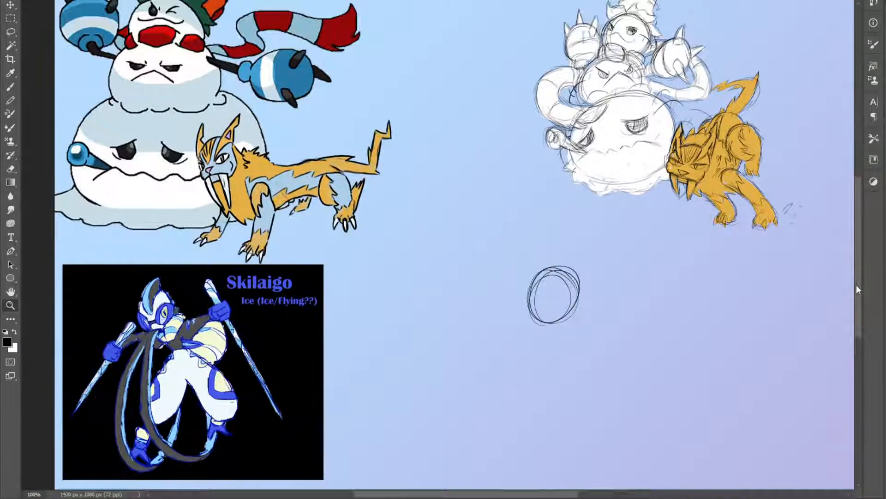
drag(857, 284, 857, 303)
key(b)
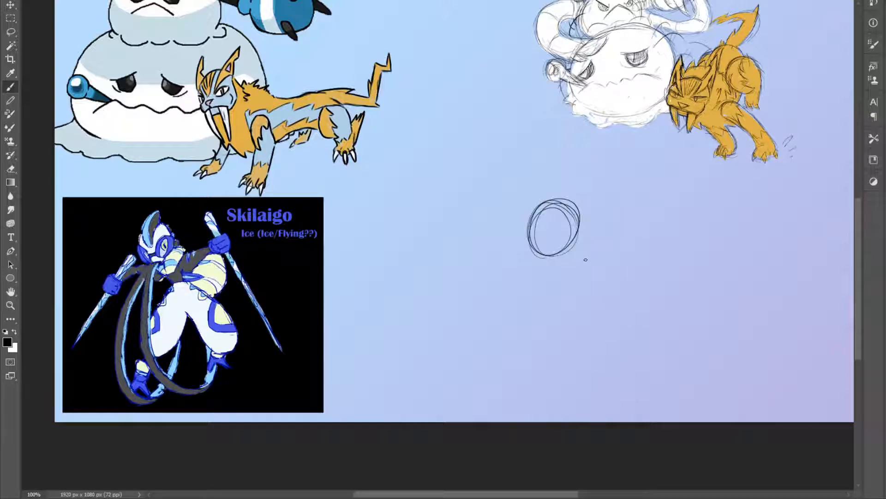
Sketch a directional arrow toward the new head and add a rounded scarf bulge behind its right side
mouse_move(654, 156)
mouse_down()
mouse_move(617, 208)
mouse_move(653, 186)
mouse_up()
mouse_move(578, 228)
mouse_down()
mouse_move(584, 258)
mouse_move(568, 253)
mouse_move(580, 225)
mouse_move(590, 259)
mouse_move(577, 255)
mouse_move(590, 253)
mouse_move(582, 220)
mouse_move(597, 248)
mouse_move(590, 227)
mouse_move(597, 245)
mouse_move(587, 256)
mouse_move(563, 261)
mouse_move(588, 251)
mouse_move(564, 255)
mouse_move(571, 245)
mouse_move(569, 256)
mouse_move(550, 260)
mouse_move(579, 259)
mouse_move(563, 260)
mouse_move(581, 256)
mouse_move(595, 228)
mouse_up()
drag(544, 254, 561, 260)
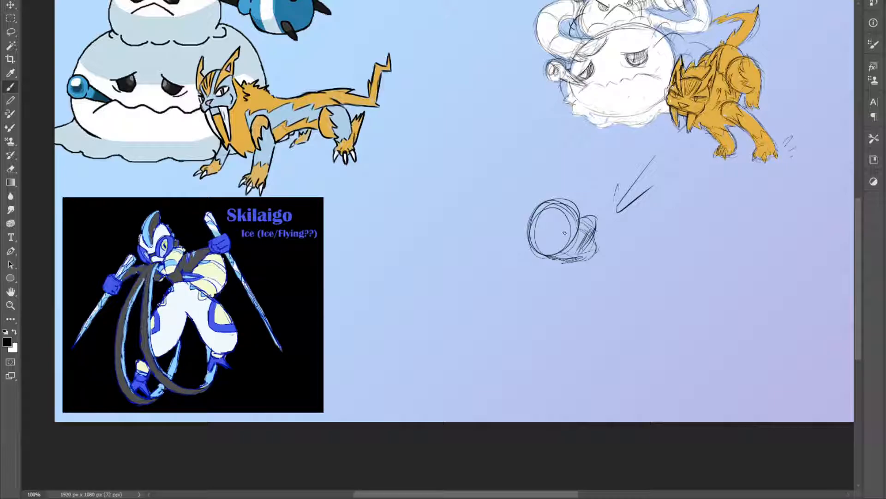
Draw Skilaigo's two slanted goggle eyes on the head oval, redoing the outlines and adding a pupil
mouse_move(561, 243)
mouse_down()
mouse_move(580, 206)
mouse_move(569, 245)
mouse_move(560, 210)
mouse_move(530, 231)
mouse_move(546, 242)
mouse_move(541, 236)
mouse_move(542, 250)
mouse_move(563, 229)
mouse_move(561, 239)
mouse_move(562, 218)
mouse_move(559, 240)
mouse_move(555, 217)
mouse_move(535, 245)
mouse_move(527, 233)
mouse_move(534, 248)
mouse_up()
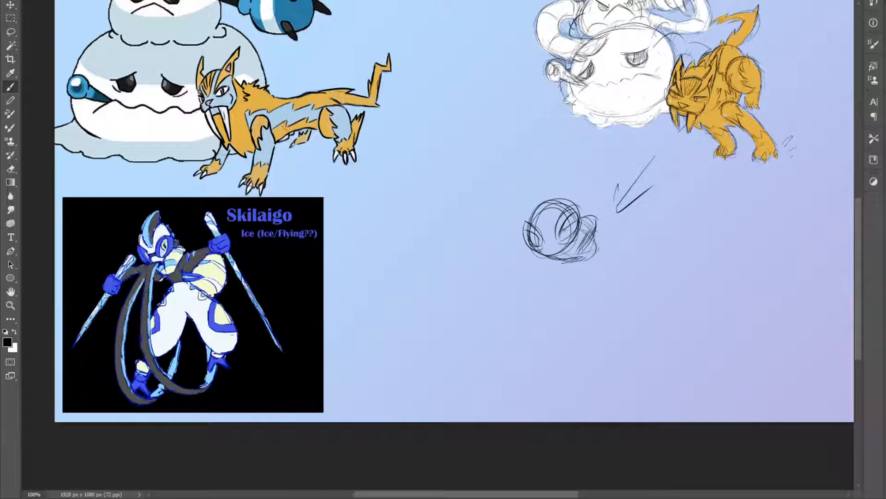
mouse_move(530, 235)
mouse_down()
mouse_move(541, 240)
mouse_move(533, 245)
mouse_move(572, 230)
mouse_up()
key(ctrl+z)
key(ctrl+z)
key(ctrl+z)
key(ctrl+z)
key(ctrl+z)
mouse_move(571, 220)
mouse_down()
mouse_move(574, 230)
mouse_move(538, 241)
mouse_up()
drag(572, 219, 573, 231)
Sketch the tall pointed crest rising from the forehead, with stripes running down toward the eyes
mouse_move(541, 229)
mouse_down()
mouse_move(536, 189)
mouse_move(548, 173)
mouse_up()
drag(557, 203, 547, 227)
mouse_move(546, 182)
mouse_down()
mouse_move(547, 228)
mouse_move(544, 202)
mouse_move(534, 198)
mouse_move(545, 176)
mouse_up()
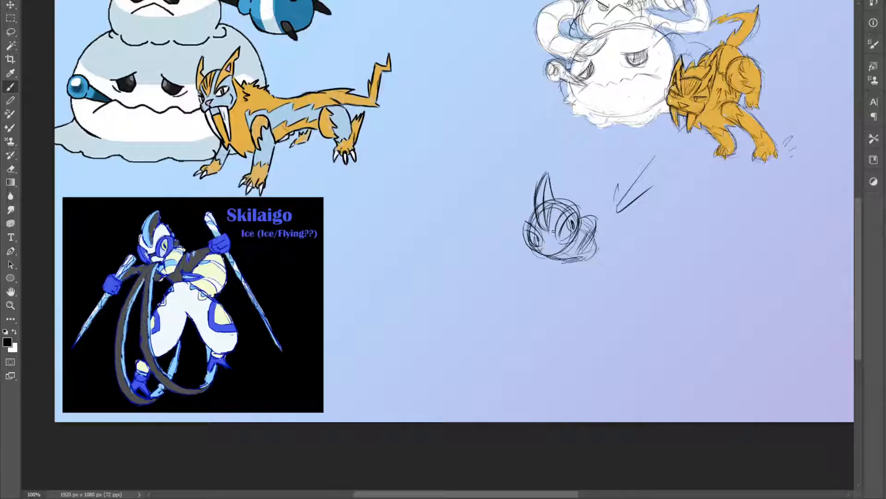
Add the short dark mouth between the eyes and strengthen the scarf folds around the neck
drag(552, 229, 554, 239)
drag(543, 241, 557, 240)
mouse_move(545, 241)
mouse_down()
mouse_move(581, 207)
mouse_move(576, 241)
mouse_move(525, 223)
mouse_move(525, 243)
mouse_move(543, 251)
mouse_up()
key(ctrl+z)
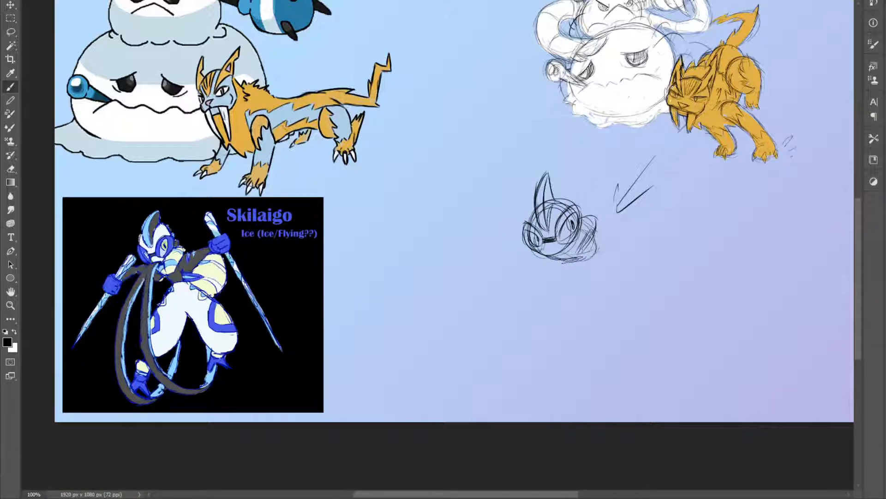
mouse_move(568, 264)
mouse_down()
mouse_move(596, 240)
mouse_move(589, 246)
mouse_move(577, 220)
mouse_up()
mouse_move(585, 246)
mouse_down()
mouse_move(566, 257)
mouse_move(594, 237)
mouse_move(573, 241)
mouse_move(580, 227)
mouse_move(555, 258)
mouse_move(591, 257)
mouse_up()
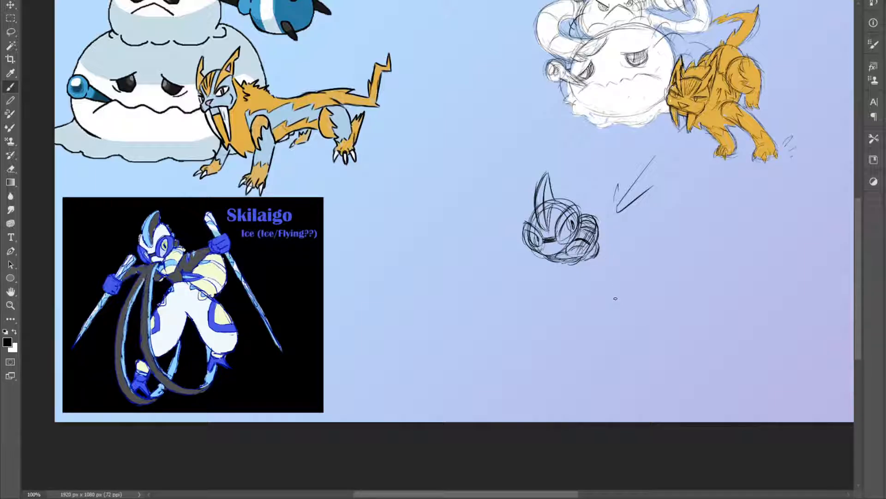
Sketch two round thighs spread apart below the head and join them to the body and crotch
mouse_move(600, 295)
mouse_down()
mouse_move(642, 270)
mouse_move(599, 293)
mouse_move(644, 295)
mouse_move(625, 263)
mouse_move(597, 296)
mouse_up()
mouse_move(534, 272)
mouse_down()
mouse_move(521, 298)
mouse_move(554, 307)
mouse_move(565, 277)
mouse_move(551, 274)
mouse_move(523, 301)
mouse_up()
drag(600, 245, 648, 274)
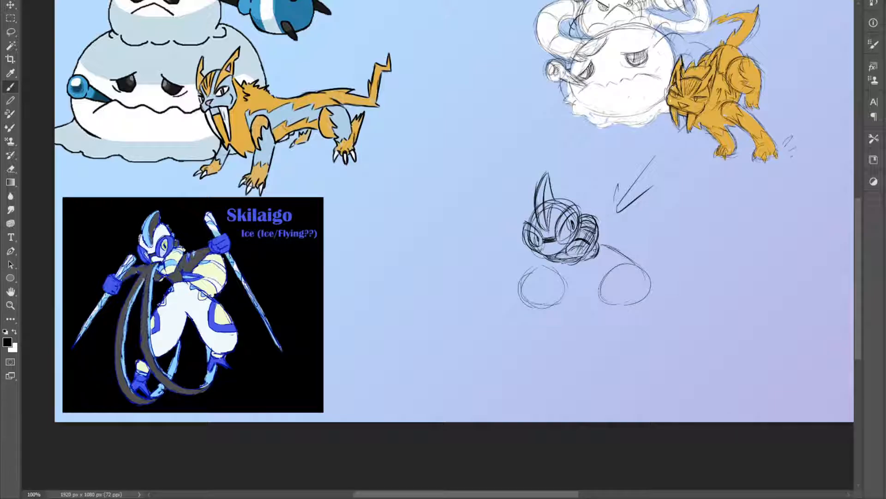
mouse_move(600, 297)
mouse_down()
mouse_move(592, 267)
mouse_move(561, 298)
mouse_up()
drag(527, 272, 554, 259)
drag(534, 307, 589, 273)
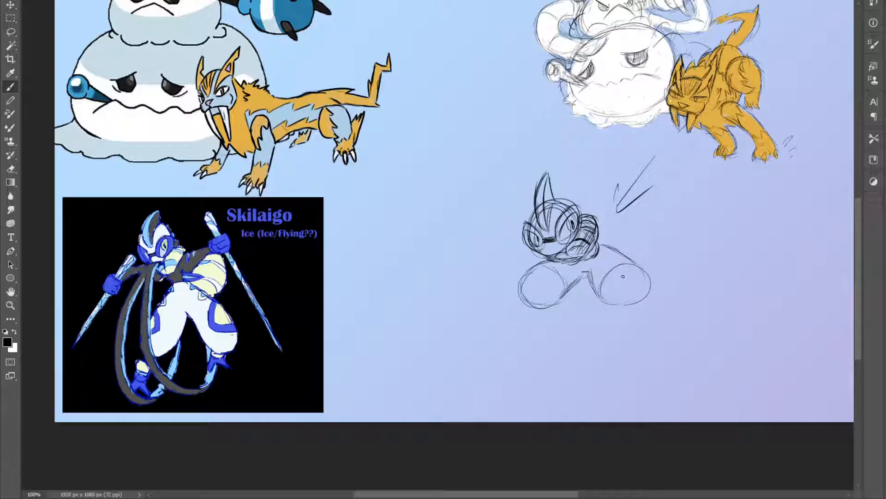
Sketch the curved marking patches on both thighs and the stripes along the right hip
mouse_move(617, 254)
mouse_down()
mouse_move(607, 263)
mouse_move(632, 272)
mouse_up()
mouse_move(601, 258)
mouse_down()
mouse_move(622, 257)
mouse_move(608, 269)
mouse_move(624, 268)
mouse_move(614, 277)
mouse_move(643, 270)
mouse_up()
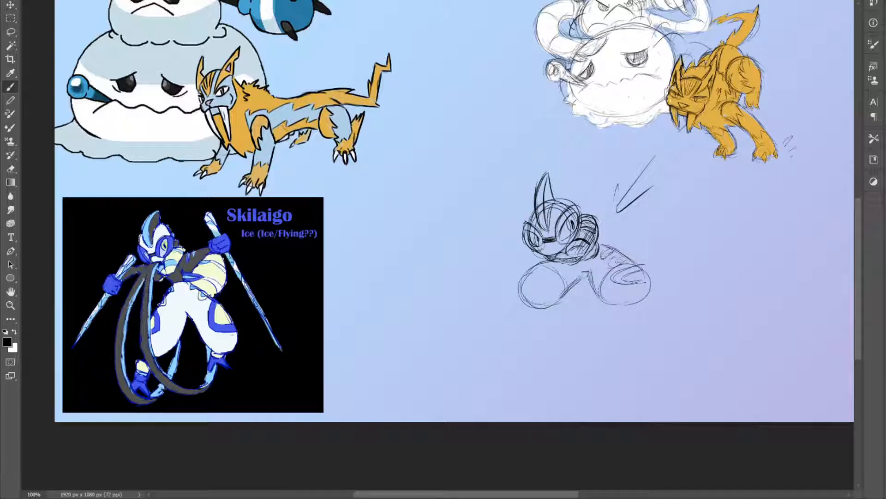
mouse_move(527, 285)
mouse_down()
mouse_move(549, 277)
mouse_move(539, 277)
mouse_up()
mouse_move(529, 281)
mouse_down()
mouse_move(547, 278)
mouse_move(534, 284)
mouse_up()
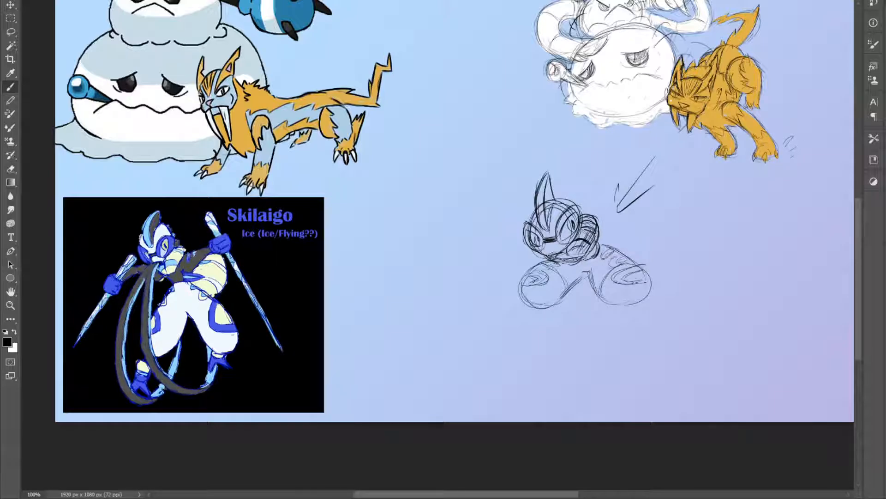
drag(533, 256, 488, 294)
key(ctrl+z)
key(ctrl+z)
key(ctrl+z)
Extend the undersides of both thighs into baggy trouser legs and close them with narrow cuffs
drag(620, 305, 641, 313)
drag(529, 304, 542, 318)
mouse_move(520, 289)
mouse_down()
mouse_move(542, 316)
mouse_move(554, 318)
mouse_move(547, 315)
mouse_move(570, 301)
mouse_move(552, 317)
mouse_up()
mouse_move(556, 296)
mouse_down()
mouse_move(519, 315)
mouse_move(540, 320)
mouse_up()
mouse_move(601, 297)
mouse_down()
mouse_move(623, 319)
mouse_move(656, 287)
mouse_up()
mouse_move(615, 316)
mouse_down()
mouse_move(593, 294)
mouse_move(610, 316)
mouse_move(625, 299)
mouse_up()
key(e)
key(b)
mouse_move(545, 318)
mouse_down()
mouse_move(551, 321)
mouse_move(639, 313)
mouse_up()
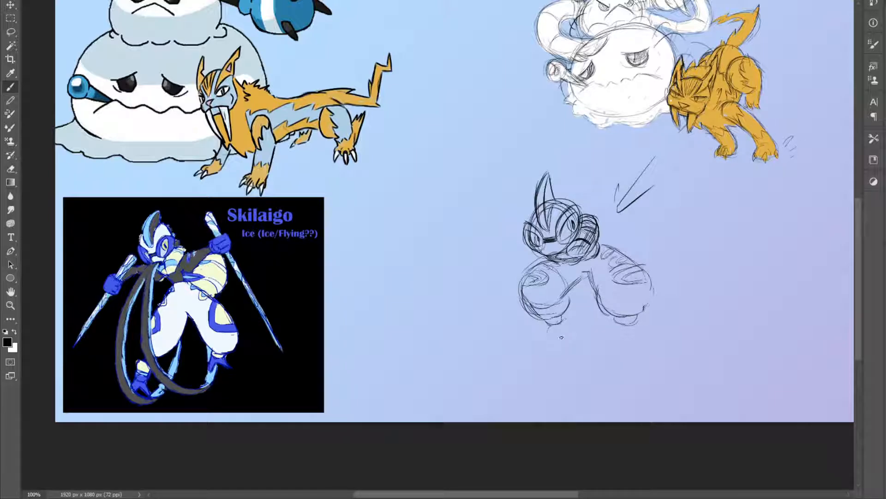
Sketch the lower legs as stacked rings below both cuffs, ending in flat ovals for the feet
drag(571, 323, 546, 334)
mouse_move(614, 321)
mouse_down()
mouse_move(641, 329)
mouse_move(618, 333)
mouse_up()
mouse_move(549, 333)
mouse_down()
mouse_move(576, 327)
mouse_move(555, 341)
mouse_up()
mouse_move(612, 326)
mouse_down()
mouse_move(619, 340)
mouse_move(642, 329)
mouse_up()
mouse_move(555, 343)
mouse_down()
mouse_move(574, 344)
mouse_move(547, 349)
mouse_up()
drag(547, 348, 642, 348)
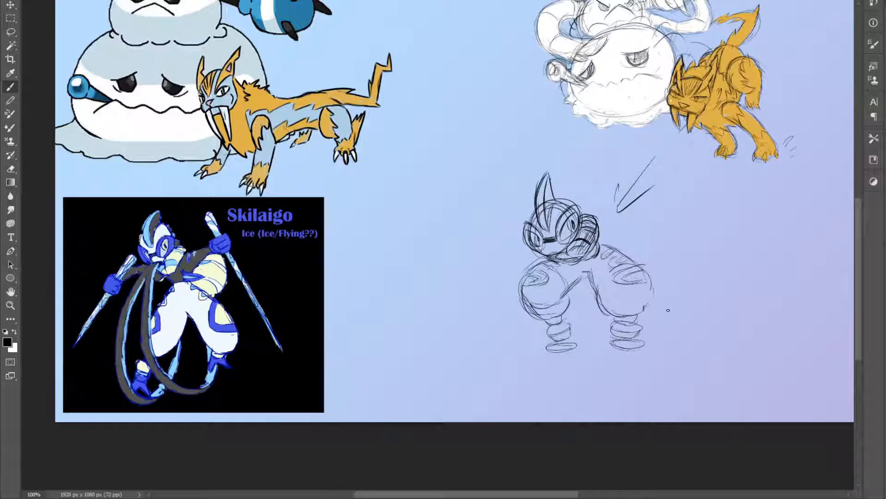
Shape both foot ovals into pointed feet with toe lines
drag(550, 341, 571, 338)
mouse_move(561, 344)
mouse_down()
mouse_move(545, 354)
mouse_move(568, 354)
mouse_up()
drag(631, 344, 627, 353)
mouse_move(620, 345)
mouse_down()
mouse_move(613, 349)
mouse_move(644, 350)
mouse_up()
mouse_move(632, 352)
mouse_down()
mouse_move(650, 351)
mouse_move(633, 349)
mouse_up()
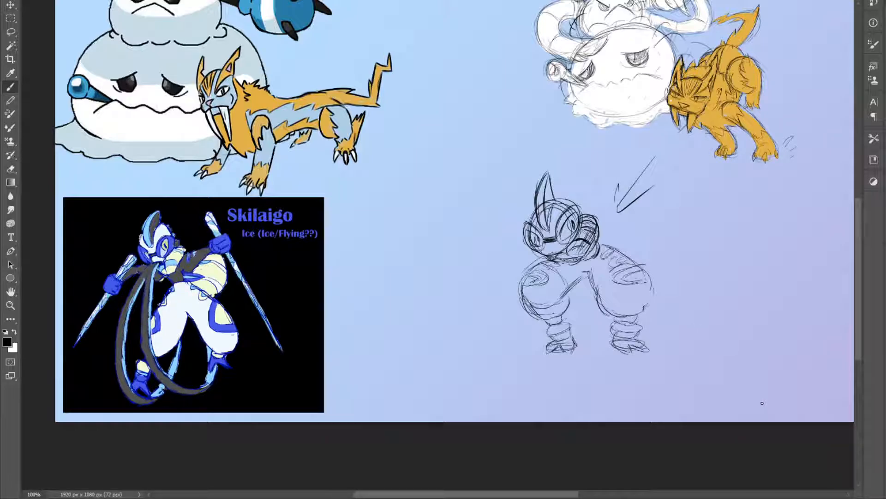
Draw a long scarf tail looping from the neck around the outside of the left leg and back up
mouse_move(549, 256)
mouse_down()
mouse_move(520, 267)
mouse_move(500, 317)
mouse_move(531, 366)
mouse_up()
drag(502, 335, 519, 359)
drag(500, 337, 517, 359)
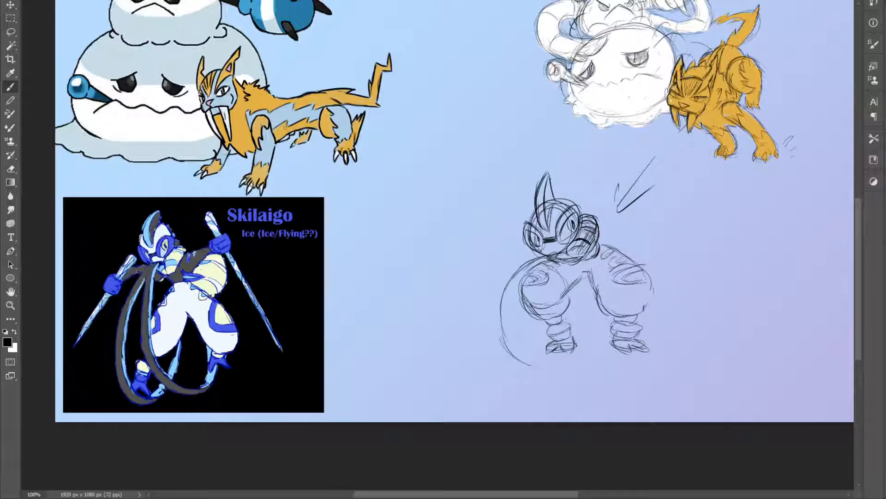
mouse_move(554, 258)
mouse_down()
mouse_move(521, 290)
mouse_move(518, 322)
mouse_move(542, 355)
mouse_move(587, 300)
mouse_move(576, 355)
mouse_move(531, 364)
mouse_move(500, 315)
mouse_up()
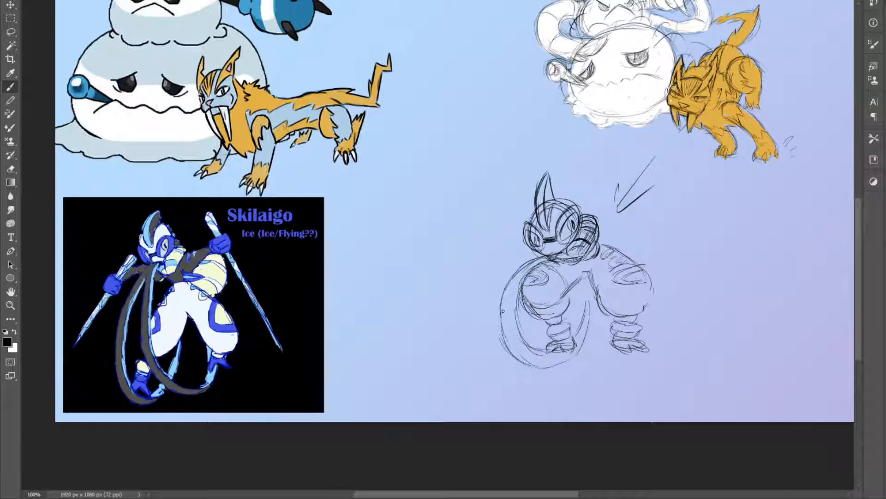
mouse_move(522, 353)
mouse_down()
mouse_move(502, 297)
mouse_move(530, 263)
mouse_up()
Erase the right leg and redraw it closer to the body with a rounded thigh, ringed ankle and foot
key(e)
mouse_move(599, 282)
mouse_down()
mouse_move(586, 277)
mouse_move(616, 323)
mouse_move(611, 332)
mouse_move(649, 286)
mouse_move(614, 252)
mouse_move(652, 278)
mouse_move(593, 286)
mouse_move(593, 302)
mouse_move(619, 282)
mouse_up()
key(b)
mouse_move(600, 249)
mouse_down()
mouse_move(622, 287)
mouse_move(577, 309)
mouse_up()
mouse_move(575, 270)
mouse_down()
mouse_move(571, 291)
mouse_move(623, 276)
mouse_move(615, 271)
mouse_up()
drag(596, 266, 606, 261)
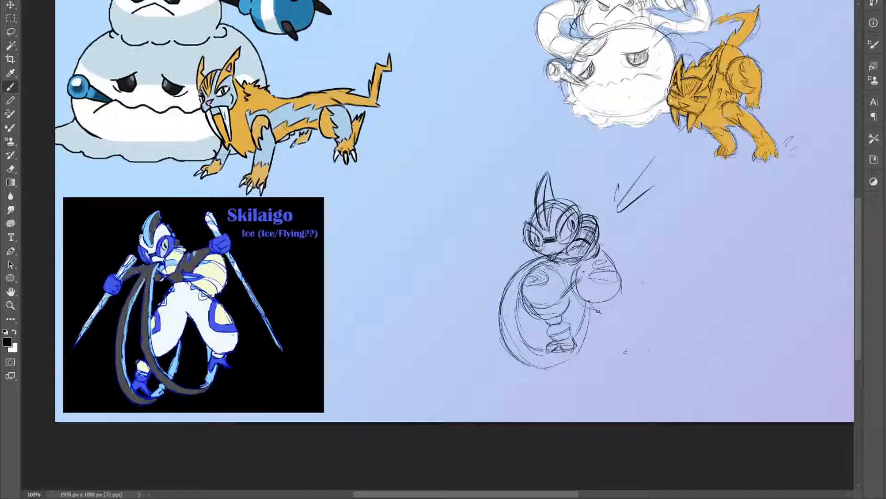
mouse_move(613, 299)
mouse_down()
mouse_move(603, 317)
mouse_move(621, 313)
mouse_up()
mouse_move(602, 316)
mouse_down()
mouse_move(615, 311)
mouse_move(611, 330)
mouse_move(622, 324)
mouse_up()
mouse_move(604, 321)
mouse_down()
mouse_move(627, 315)
mouse_move(602, 329)
mouse_move(637, 340)
mouse_up()
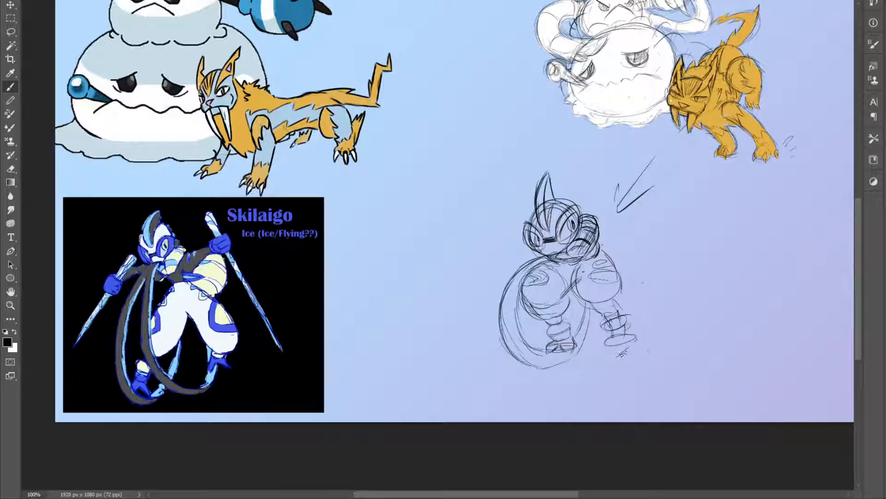
Draw the second scarf tail hanging from the neck between the legs and sweeping toward the right foot
drag(603, 360, 552, 292)
drag(564, 325, 575, 340)
mouse_move(549, 266)
mouse_down()
mouse_move(551, 305)
mouse_move(605, 358)
mouse_move(607, 338)
mouse_move(629, 342)
mouse_move(569, 307)
mouse_move(570, 321)
mouse_up()
mouse_move(562, 250)
mouse_down()
mouse_move(554, 296)
mouse_move(558, 285)
mouse_up()
drag(560, 283, 573, 316)
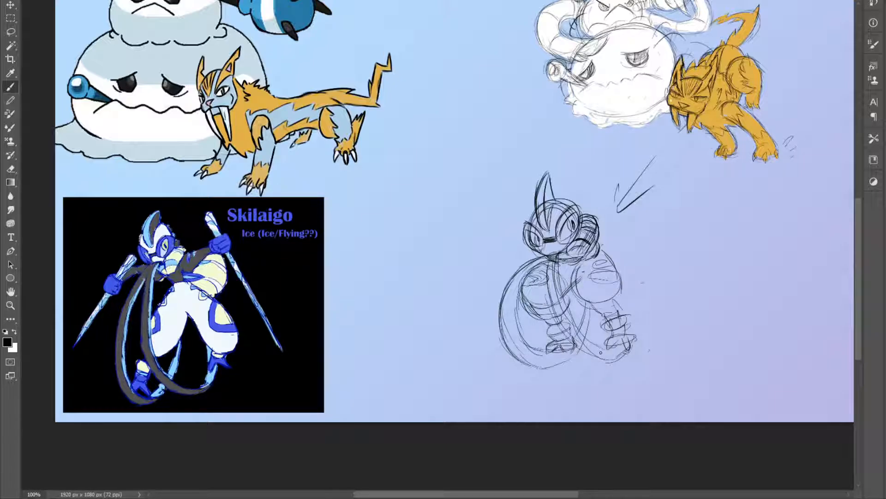
drag(549, 262, 548, 289)
mouse_move(595, 355)
mouse_down()
mouse_move(561, 336)
mouse_move(563, 347)
mouse_up()
drag(559, 302, 545, 339)
drag(561, 280, 545, 337)
drag(572, 350, 560, 341)
drag(551, 261, 544, 322)
drag(554, 258, 549, 286)
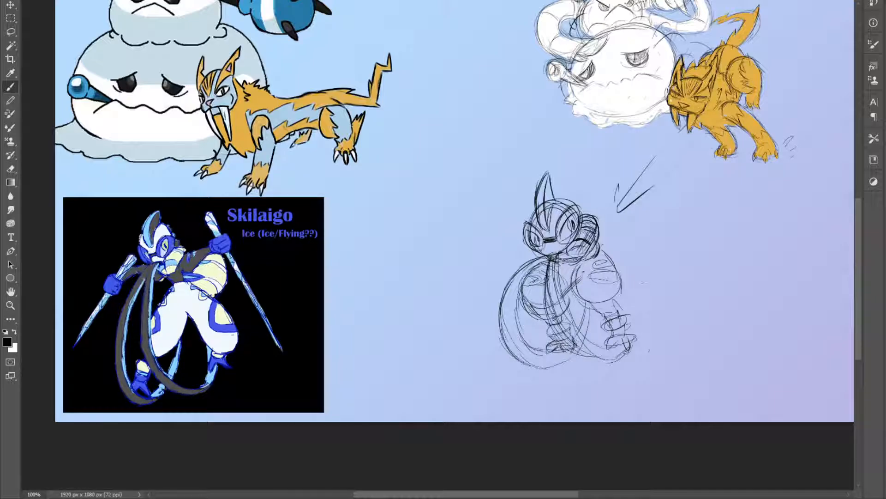
drag(580, 332, 558, 262)
Sketch the right arm with its fist and a pointed spike above the shoulder, and erase the old arrow
mouse_move(604, 277)
mouse_down()
mouse_move(596, 264)
mouse_move(617, 280)
mouse_up()
mouse_move(625, 247)
mouse_down()
mouse_move(616, 276)
mouse_move(617, 234)
mouse_up()
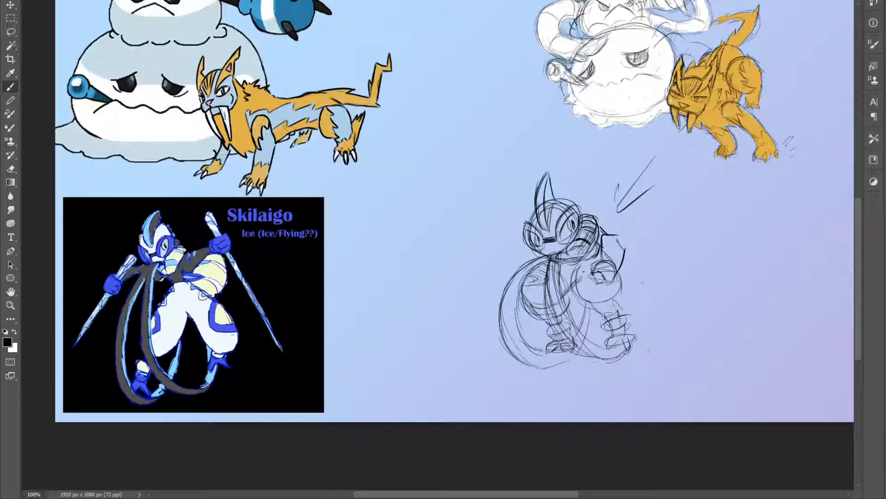
mouse_move(597, 289)
mouse_down()
mouse_move(614, 282)
mouse_move(616, 265)
mouse_move(590, 290)
mouse_move(593, 276)
mouse_up()
mouse_move(624, 198)
mouse_down()
mouse_move(607, 232)
mouse_move(615, 231)
mouse_up()
key(e)
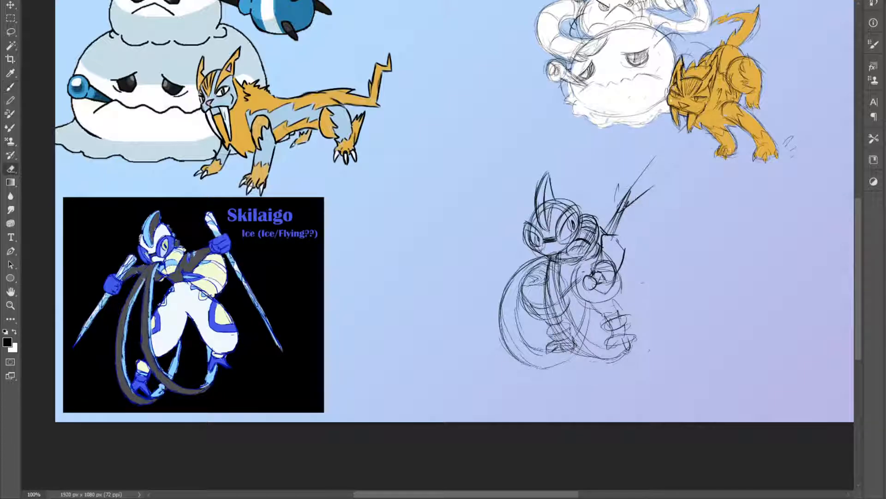
drag(632, 177, 650, 172)
key(b)
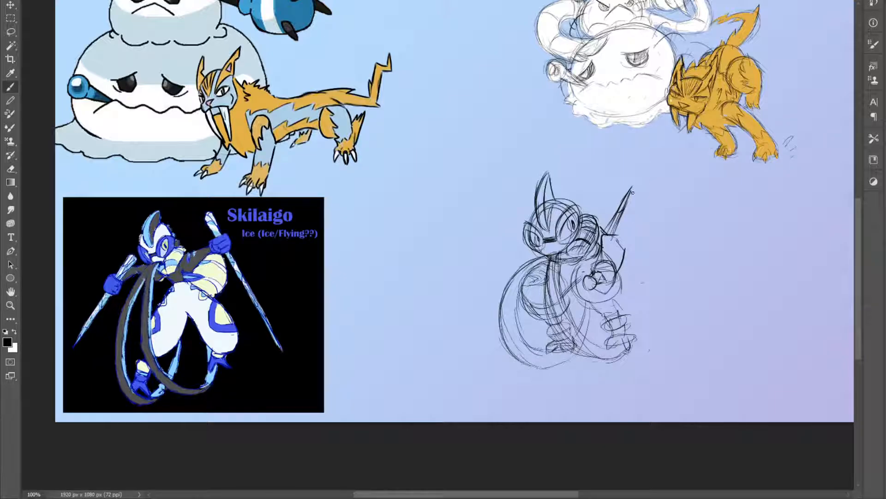
Sketch the left arm reaching outward and a second sharp spike rising behind the head
mouse_move(501, 287)
mouse_down()
mouse_move(516, 272)
mouse_move(498, 294)
mouse_move(527, 264)
mouse_up()
drag(582, 213, 612, 184)
mouse_move(589, 211)
mouse_down()
mouse_move(612, 184)
mouse_move(589, 202)
mouse_up()
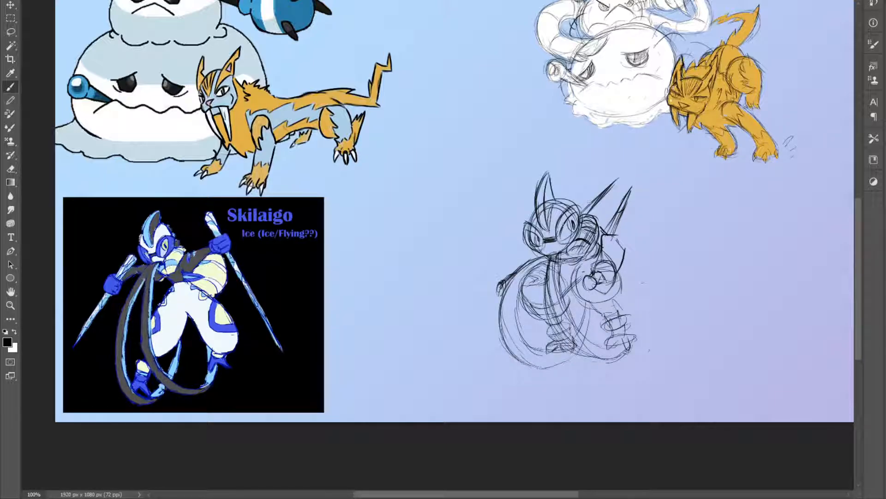
drag(515, 278, 530, 265)
drag(623, 176, 640, 156)
key(ctrl+z)
key(ctrl+z)
Add an upturned spike at the right foot, reinforce the scarf loop, and curve a line outside the right arm
drag(639, 324, 640, 294)
drag(631, 329, 639, 298)
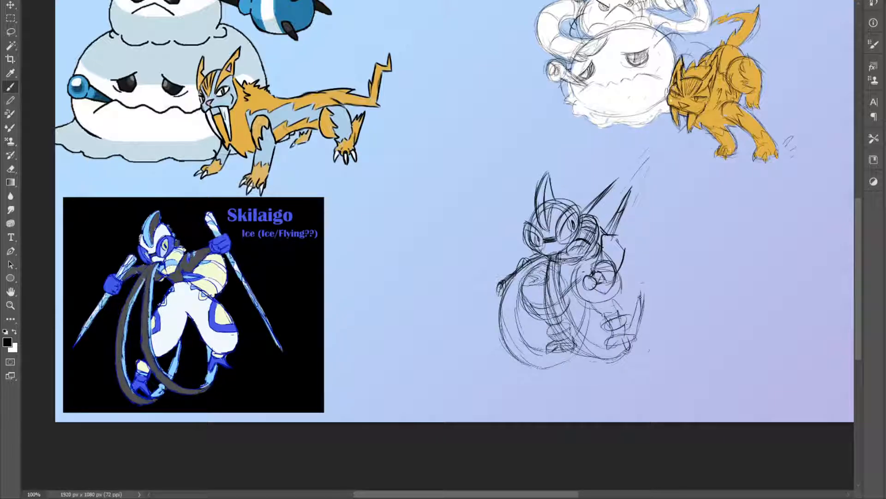
drag(629, 330, 642, 289)
drag(589, 330, 593, 298)
mouse_move(537, 355)
mouse_down()
mouse_move(511, 311)
mouse_move(513, 287)
mouse_move(550, 267)
mouse_move(514, 300)
mouse_move(505, 295)
mouse_up()
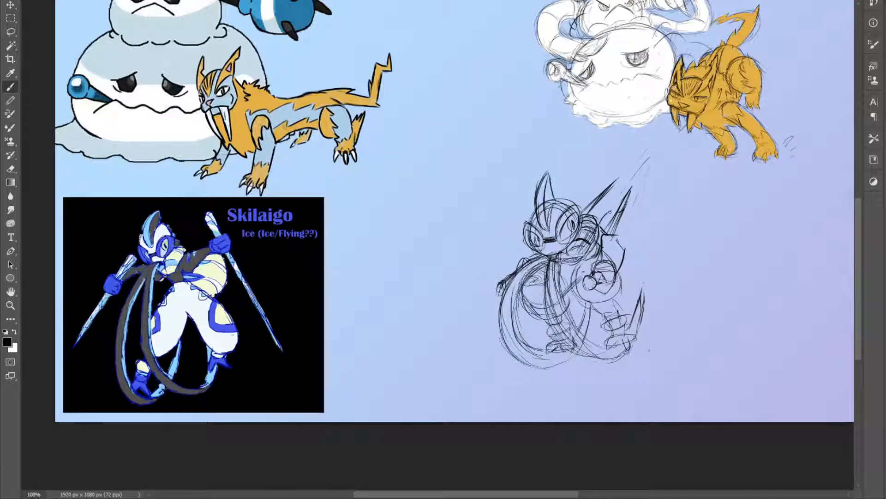
mouse_move(627, 212)
mouse_down()
mouse_move(635, 251)
mouse_move(621, 267)
mouse_move(634, 261)
mouse_up()
drag(622, 207, 628, 214)
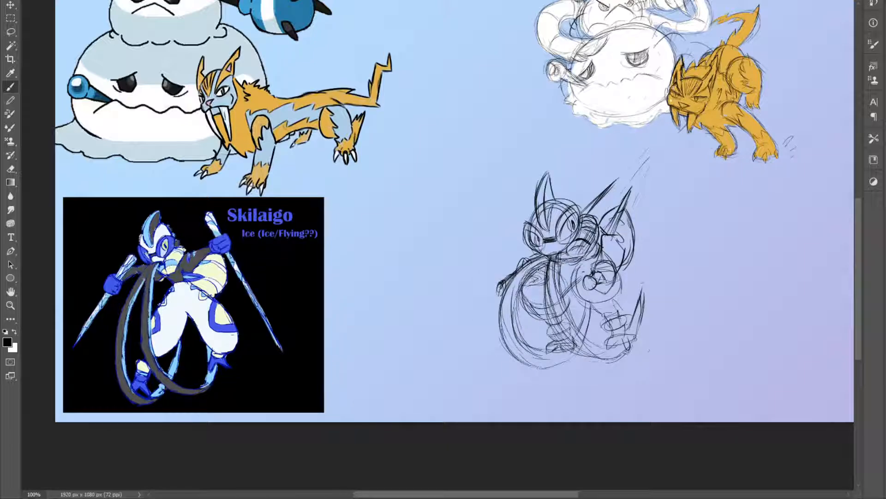
Try moving the Skilaigo sketch up beside the snowman and cat
key(z)
alt+click(497, 276)
alt+click(497, 276)
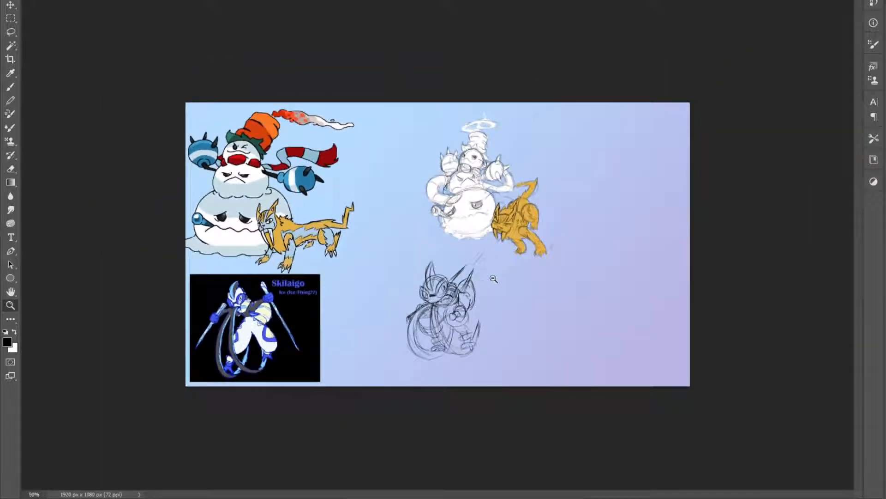
click(447, 302)
key(v)
drag(437, 321, 558, 212)
key(ctrl+z)
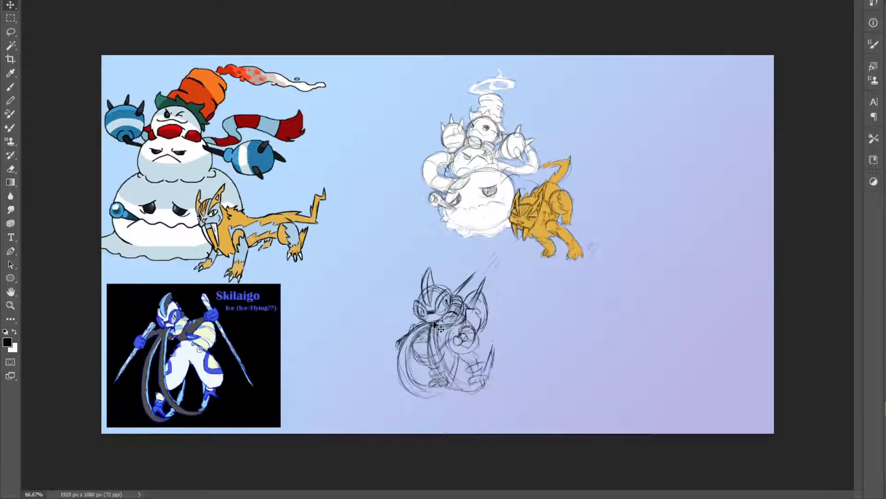
mouse_move(458, 313)
mouse_down()
mouse_move(623, 198)
mouse_move(622, 179)
mouse_move(138, 441)
mouse_move(320, 258)
mouse_move(757, 175)
mouse_move(609, 141)
mouse_move(314, 224)
mouse_move(379, 207)
mouse_move(659, 240)
mouse_move(686, 214)
mouse_move(606, 115)
mouse_move(437, 286)
mouse_move(464, 321)
mouse_up()
Sample a pale colour from Skilaigo's upper body in the reference image as the painting colour
scroll(236, 273, up, 3)
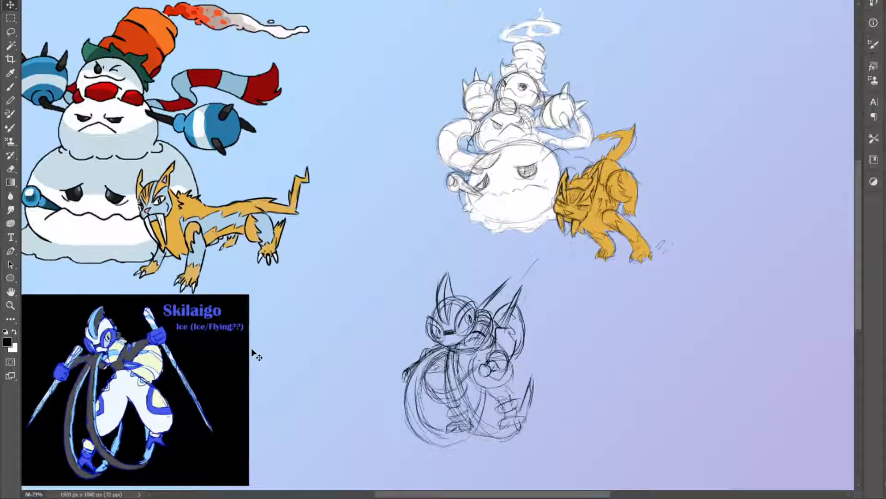
scroll(252, 350, down, 1)
key(i)
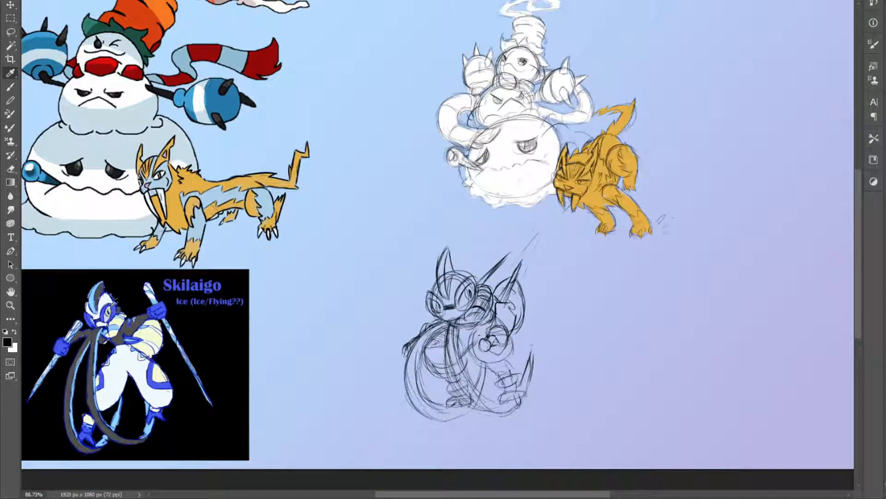
scroll(114, 329, up, 2)
click(149, 330)
scroll(508, 364, down, 2)
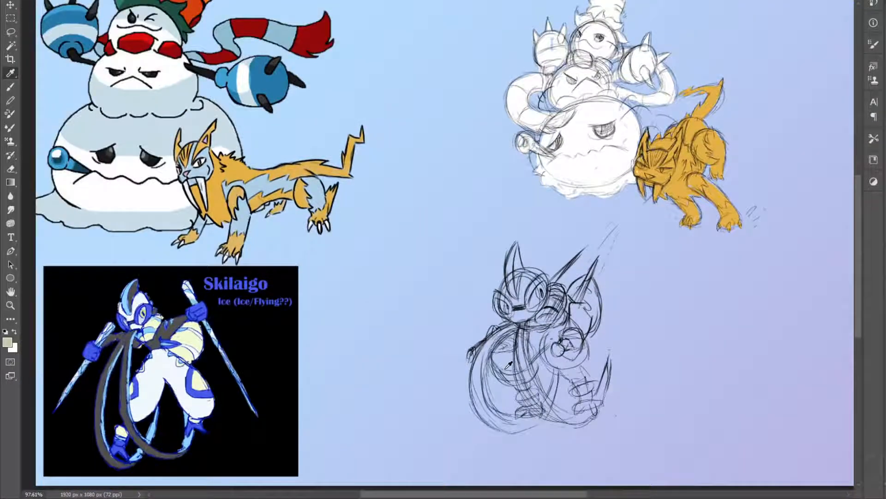
Try colouring the outer edge of Skilaigo's left scarf loop with the sampled pale tone
key(b)
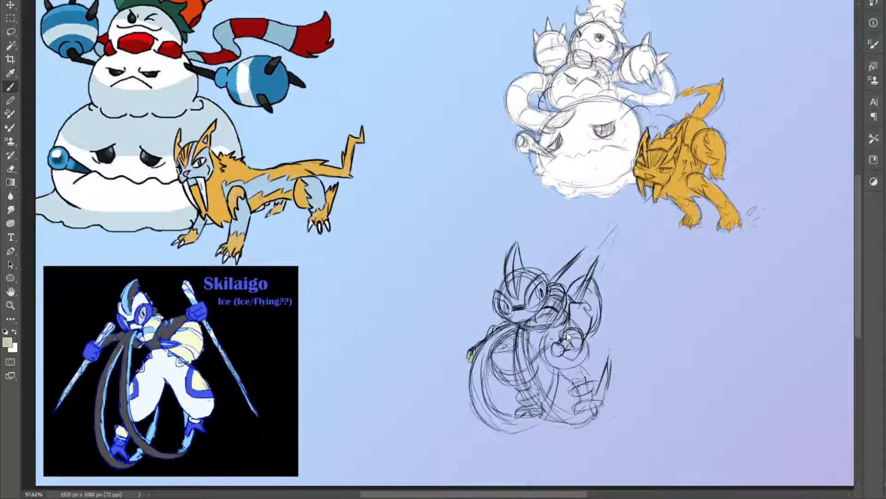
mouse_move(470, 358)
mouse_down()
mouse_move(494, 330)
mouse_move(481, 409)
mouse_move(478, 371)
mouse_move(493, 425)
mouse_move(482, 403)
mouse_move(508, 427)
mouse_up()
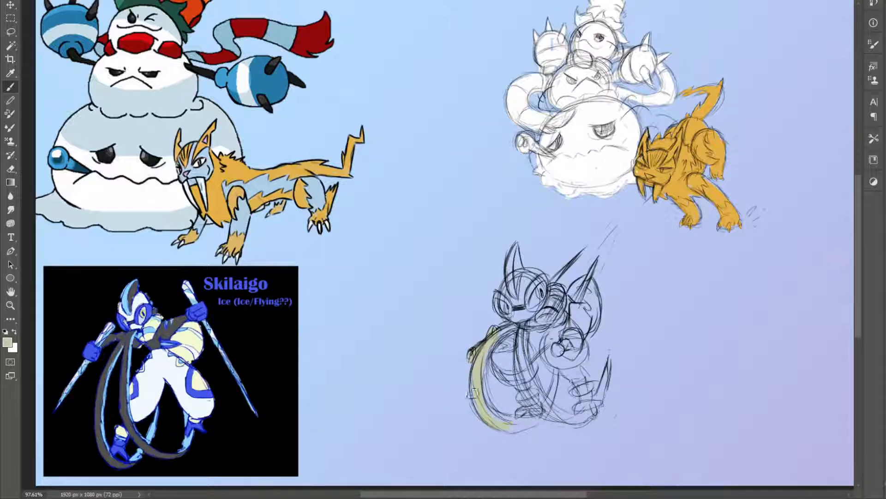
key(i)
click(190, 331)
click(481, 377)
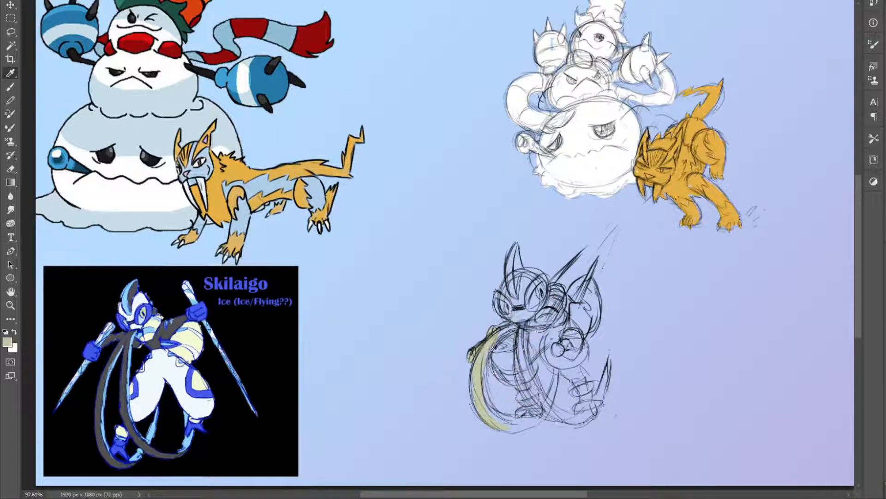
Sample the pale cream from Skilaigo's torso in the reference and block in the whole Skilaigo sketch with it
click(194, 335)
key(b)
mouse_move(475, 352)
mouse_down()
mouse_move(498, 335)
mouse_move(475, 371)
mouse_up()
mouse_move(507, 423)
mouse_down()
mouse_move(479, 405)
mouse_move(490, 408)
mouse_move(479, 361)
mouse_move(494, 424)
mouse_up()
mouse_move(480, 359)
mouse_down()
mouse_move(506, 328)
mouse_move(513, 306)
mouse_move(498, 296)
mouse_move(518, 243)
mouse_move(529, 287)
mouse_move(544, 296)
mouse_move(534, 312)
mouse_move(515, 319)
mouse_move(518, 282)
mouse_move(525, 319)
mouse_move(504, 366)
mouse_move(529, 411)
mouse_move(508, 422)
mouse_move(485, 388)
mouse_move(508, 424)
mouse_move(529, 425)
mouse_move(499, 411)
mouse_move(541, 415)
mouse_move(557, 378)
mouse_move(522, 360)
mouse_move(536, 393)
mouse_move(521, 351)
mouse_up()
mouse_move(540, 402)
mouse_down()
mouse_move(504, 353)
mouse_move(549, 331)
mouse_move(536, 323)
mouse_move(552, 295)
mouse_move(561, 305)
mouse_move(556, 280)
mouse_move(577, 268)
mouse_move(582, 314)
mouse_move(572, 283)
mouse_move(587, 286)
mouse_move(594, 319)
mouse_move(597, 268)
mouse_move(574, 354)
mouse_move(542, 358)
mouse_move(552, 332)
mouse_move(569, 355)
mouse_move(580, 311)
mouse_move(577, 355)
mouse_move(576, 342)
mouse_move(584, 353)
mouse_move(551, 369)
mouse_move(570, 375)
mouse_move(578, 364)
mouse_move(583, 390)
mouse_move(591, 387)
mouse_move(580, 380)
mouse_move(595, 416)
mouse_move(554, 415)
mouse_move(570, 418)
mouse_move(558, 416)
mouse_move(596, 409)
mouse_move(582, 408)
mouse_move(600, 393)
mouse_move(602, 369)
mouse_move(577, 418)
mouse_up()
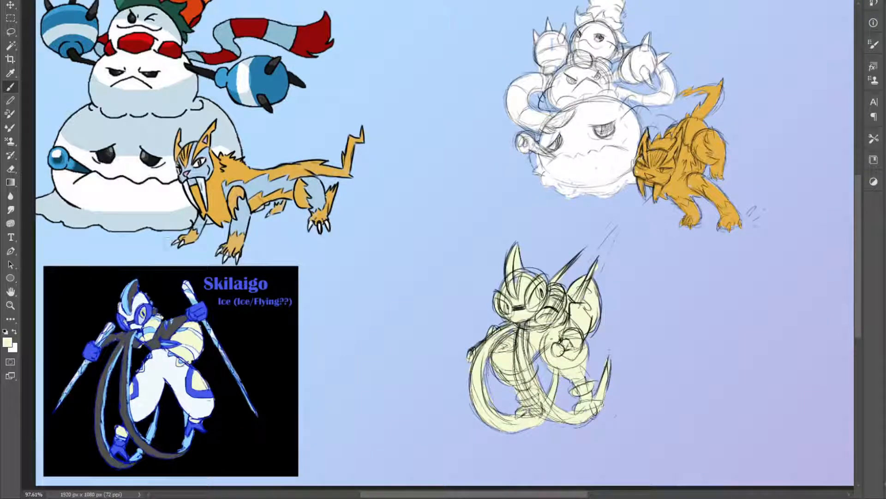
Show the other creatures, position the cream Skilaigo just below the snowman, and save the document
key(z)
alt+click(456, 227)
click(457, 227)
key(v)
mouse_move(474, 319)
mouse_down()
mouse_move(501, 291)
mouse_move(526, 291)
mouse_up()
drag(497, 307, 485, 308)
scroll(434, 317, down, 2)
key(ctrl+s)
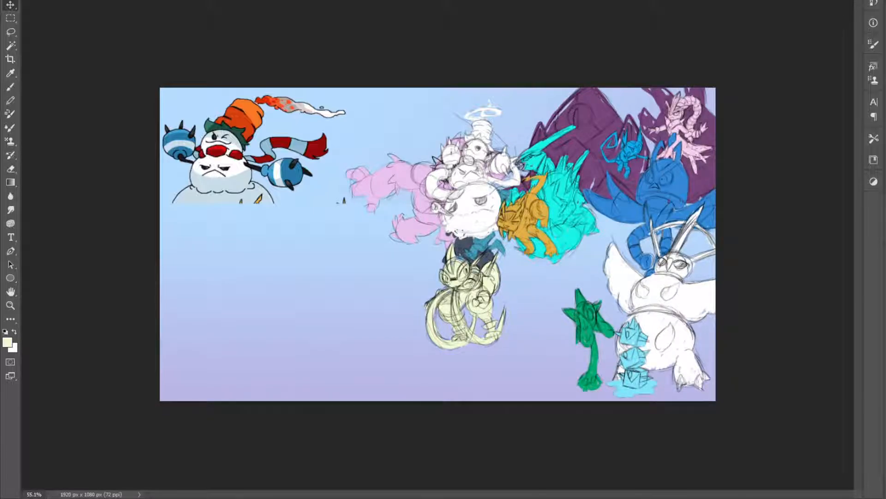
Set the orange cat and Skilaigo aside in the empty lower area and shift the snowman over the cyan dragon
mouse_move(471, 172)
mouse_down()
mouse_move(475, 185)
mouse_move(540, 222)
mouse_move(370, 343)
mouse_up()
drag(466, 300, 284, 316)
drag(546, 277, 531, 259)
Enlarge the snowman slightly, bring it one layer forward, and fine-tune its position in front of the cyan dragon
key(ctrl+t)
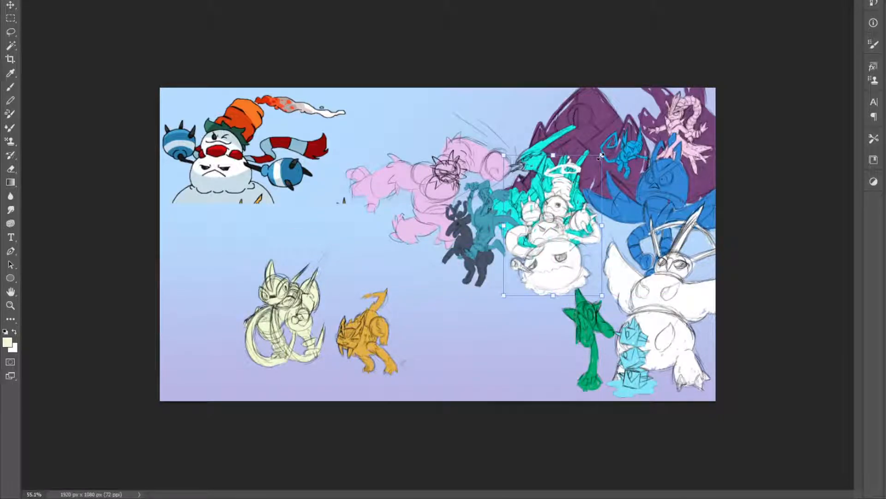
drag(603, 155, 624, 140)
key(Return)
key(ctrl+plus)
key(ctrl+minus)
drag(580, 225, 573, 235)
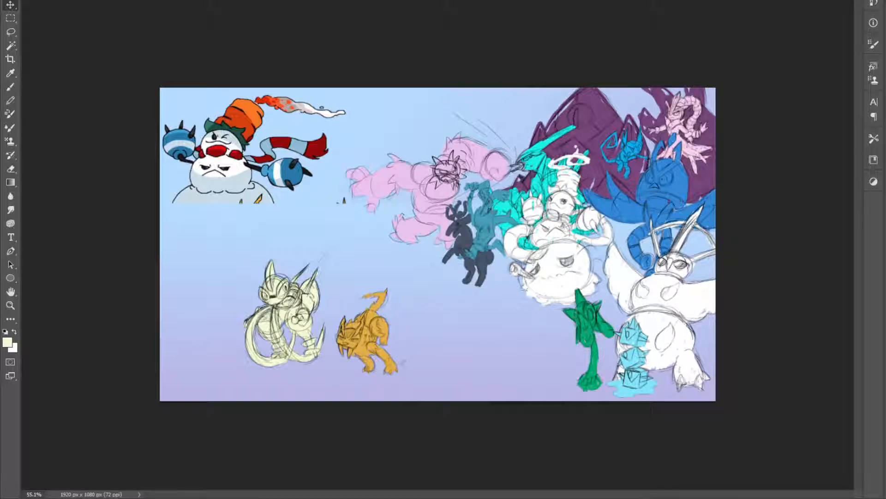
key(ctrl+])
drag(573, 238, 565, 239)
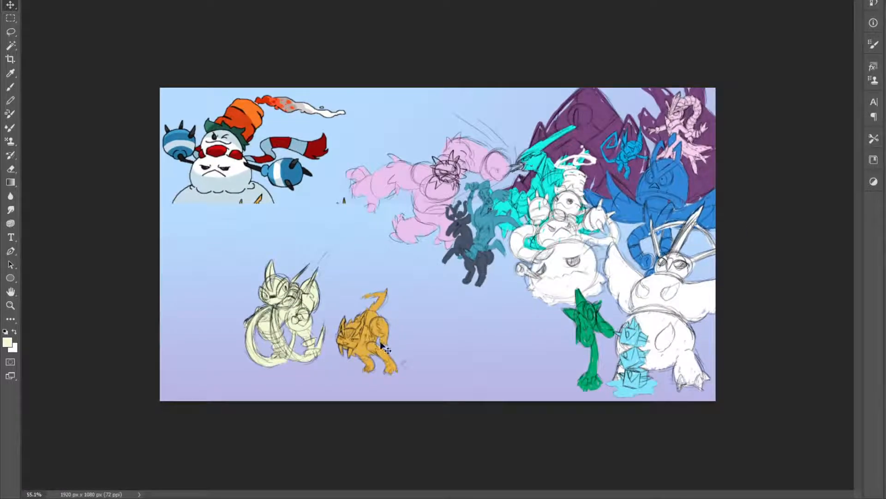
Place the orange cat against the snowman's lower right side, above the green plant, and raise the snowman slightly
mouse_move(383, 346)
mouse_down()
mouse_move(603, 300)
mouse_move(599, 289)
mouse_up()
drag(565, 260, 568, 251)
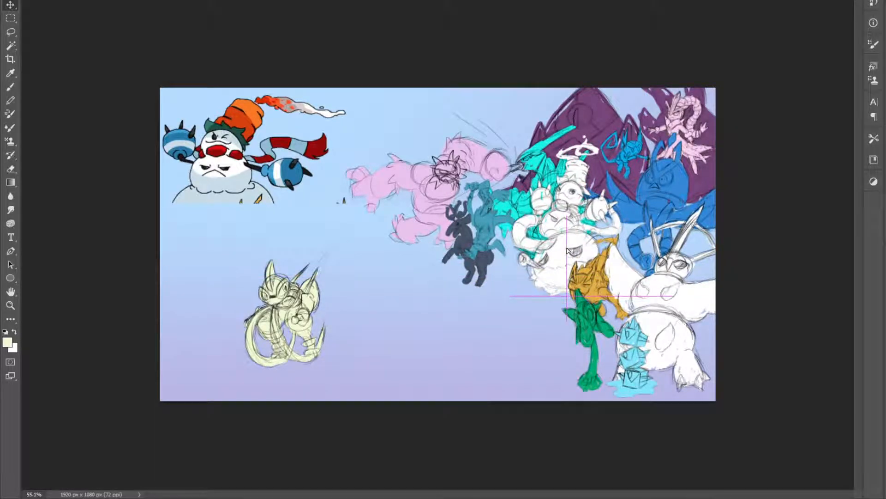
scroll(567, 251, up, 3)
drag(655, 277, 676, 277)
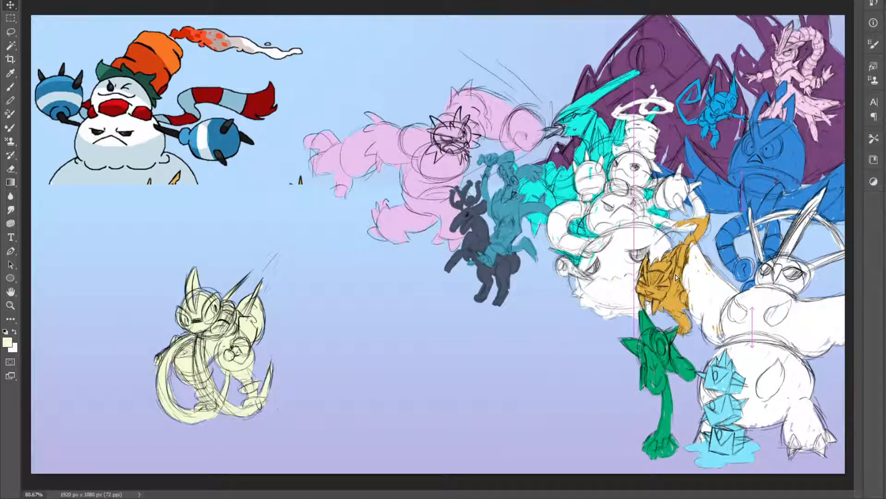
scroll(677, 277, down, 3)
Place Skilaigo beside the green plant under the snowman and nudge the neighbouring creatures to tighten the group
mouse_move(300, 301)
mouse_down()
mouse_move(570, 307)
mouse_move(547, 311)
mouse_move(538, 328)
mouse_up()
scroll(577, 296, down, 2)
scroll(587, 276, up, 5)
drag(588, 276, 576, 278)
drag(644, 273, 636, 283)
drag(641, 352, 631, 361)
mouse_move(642, 293)
mouse_down()
mouse_move(608, 278)
mouse_move(633, 299)
mouse_up()
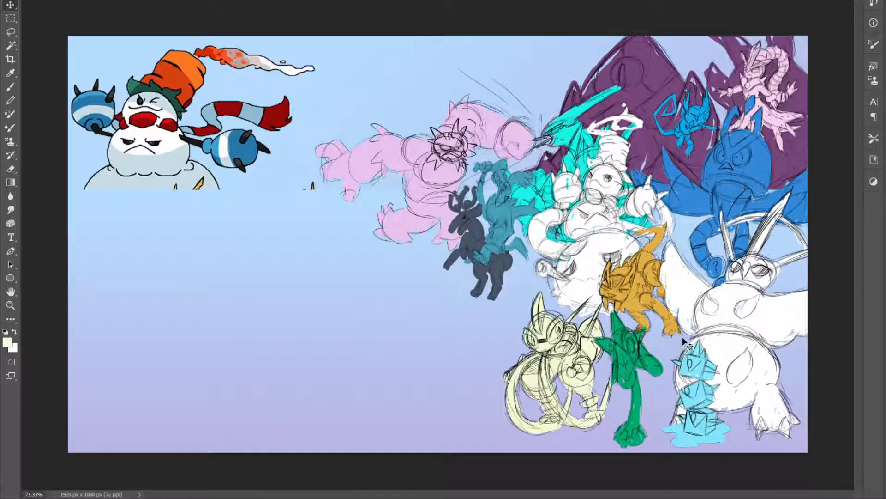
mouse_move(579, 264)
mouse_down()
mouse_move(574, 270)
mouse_move(574, 263)
mouse_up()
Compare the creature group with the rough line sketch and the blurry colour rough by toggling those layers
key(s)
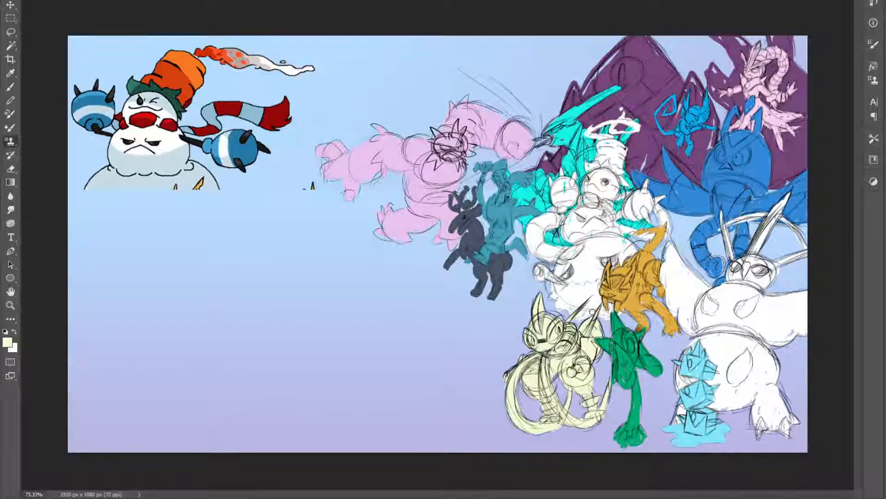
scroll(550, 328, down, 5)
scroll(551, 328, up, 3)
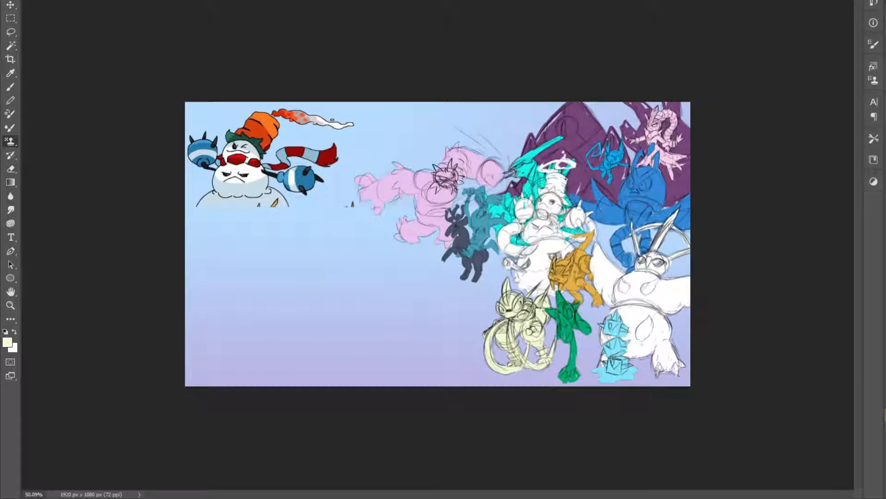
click(885, 401)
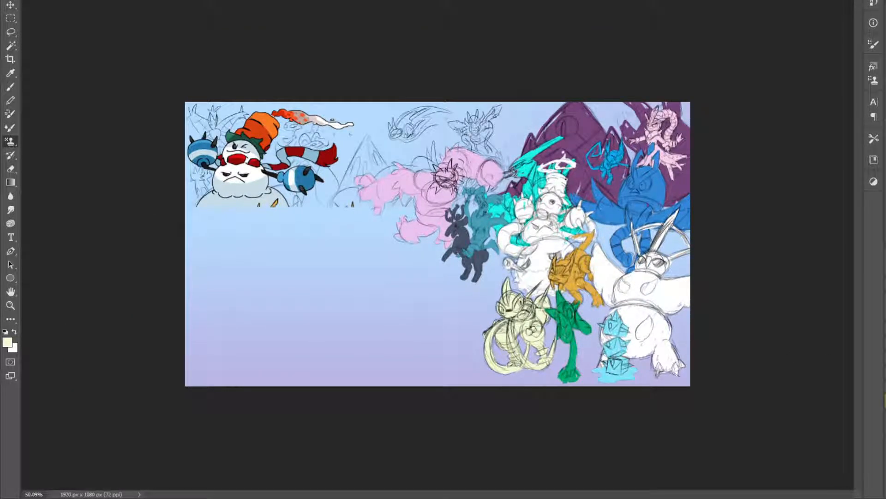
click(885, 401)
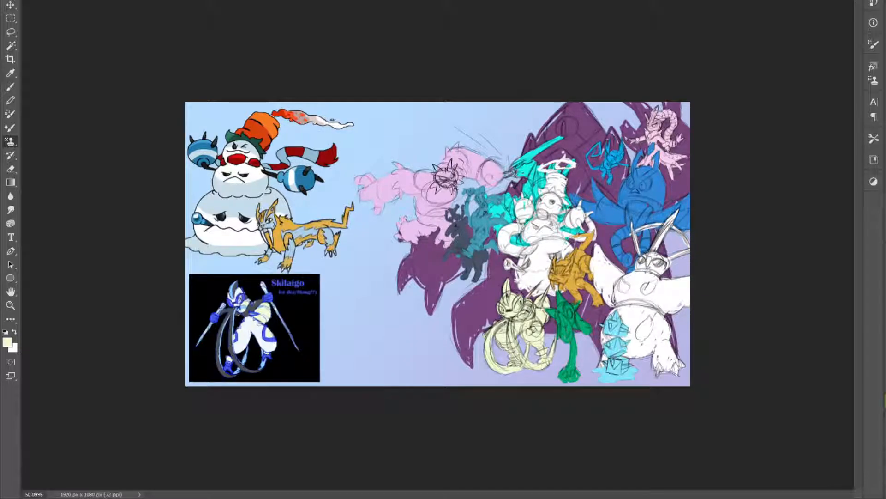
click(885, 400)
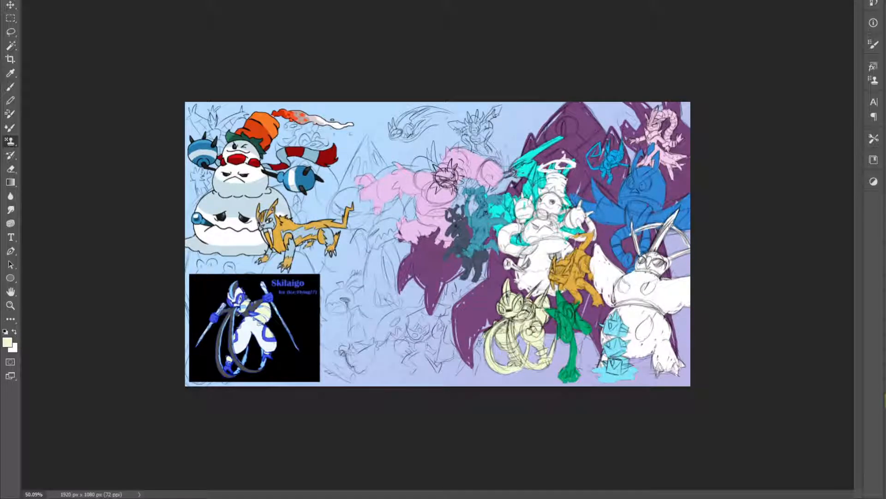
click(885, 401)
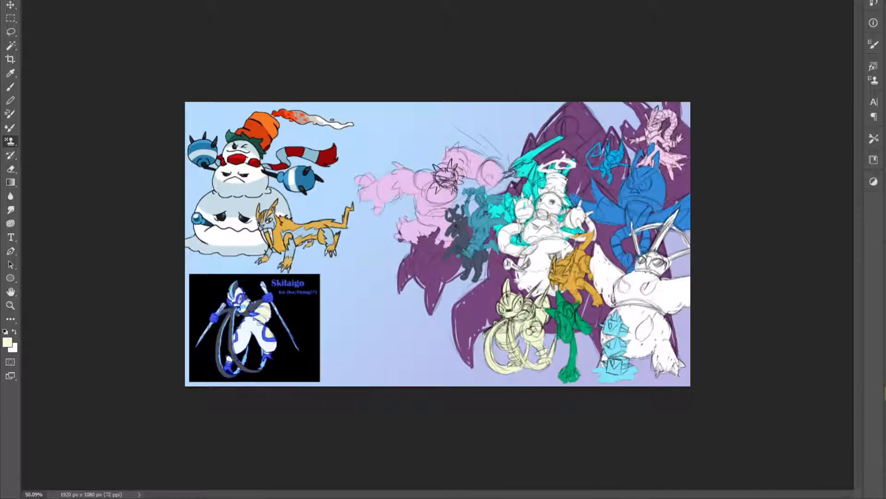
click(885, 401)
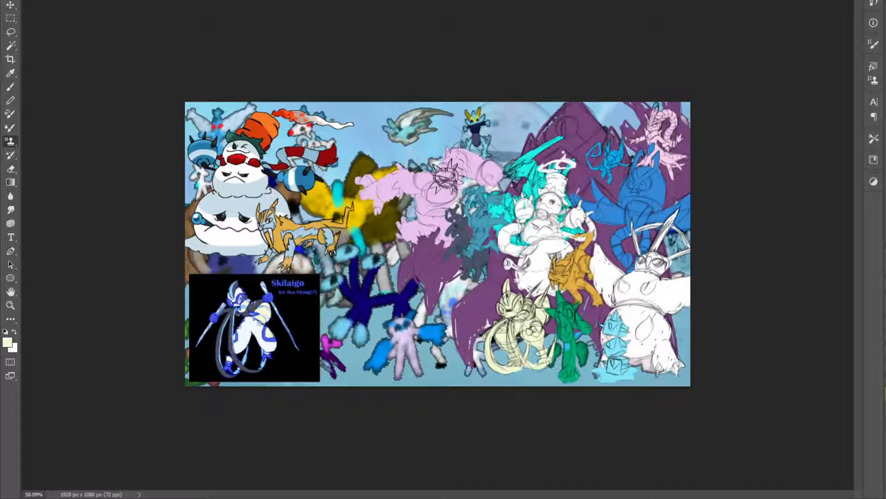
click(885, 408)
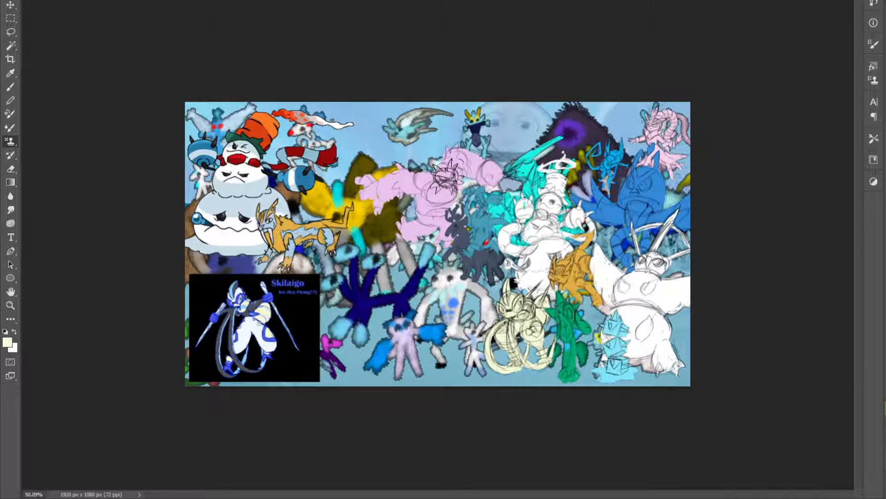
click(885, 409)
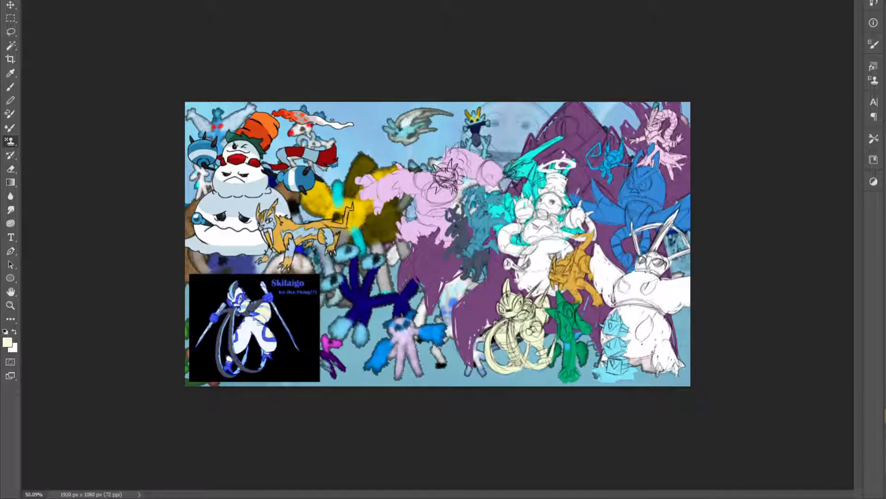
Hide the reference images and the colour rough, show the gradient background over the purple shape, and save
click(885, 415)
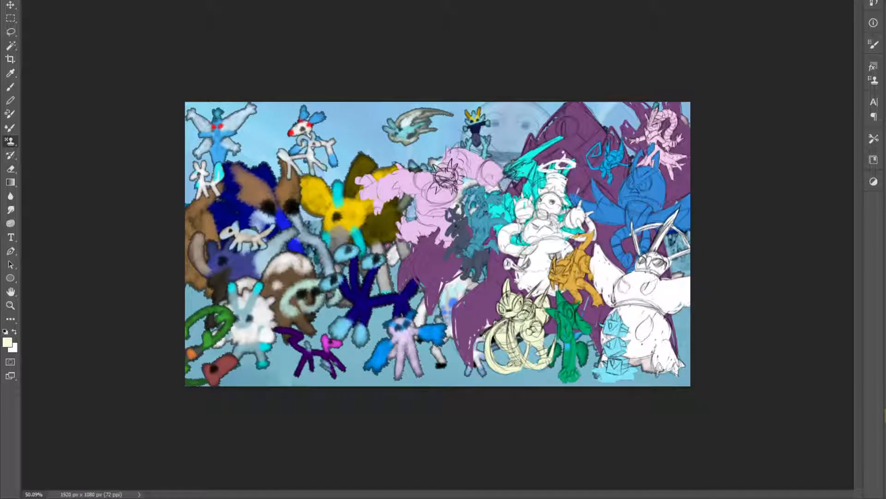
click(885, 415)
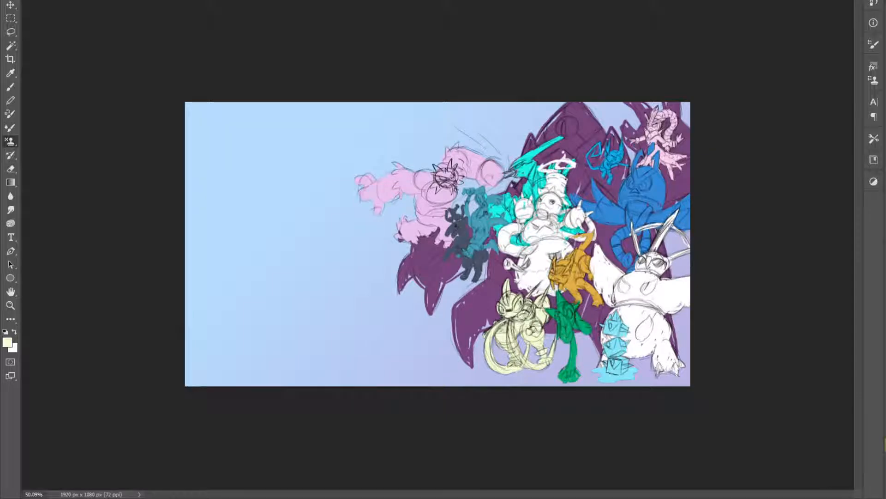
click(885, 415)
key(ctrl+s)
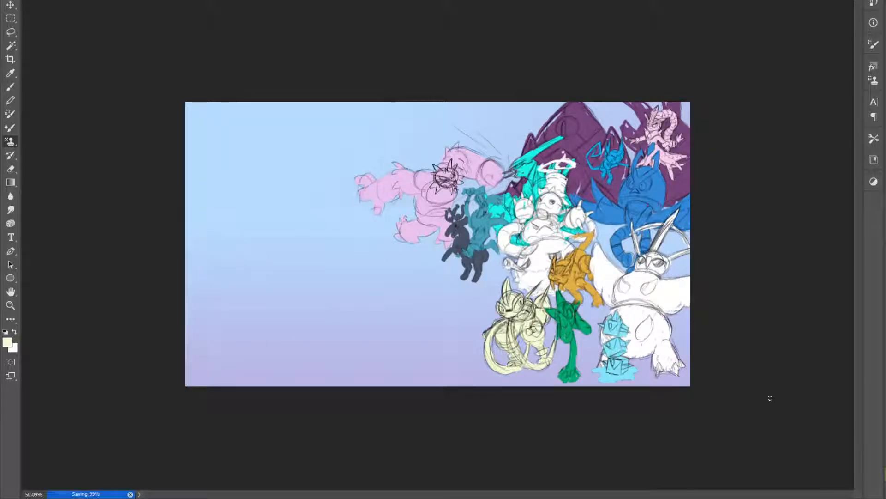
Scale Skilaigo down slightly, tuck it against the green plant below the snowman, and save the document
scroll(561, 383, up, 6)
scroll(561, 382, down, 2)
key(v)
key(ctrl+t)
drag(620, 271, 619, 304)
drag(578, 343, 586, 334)
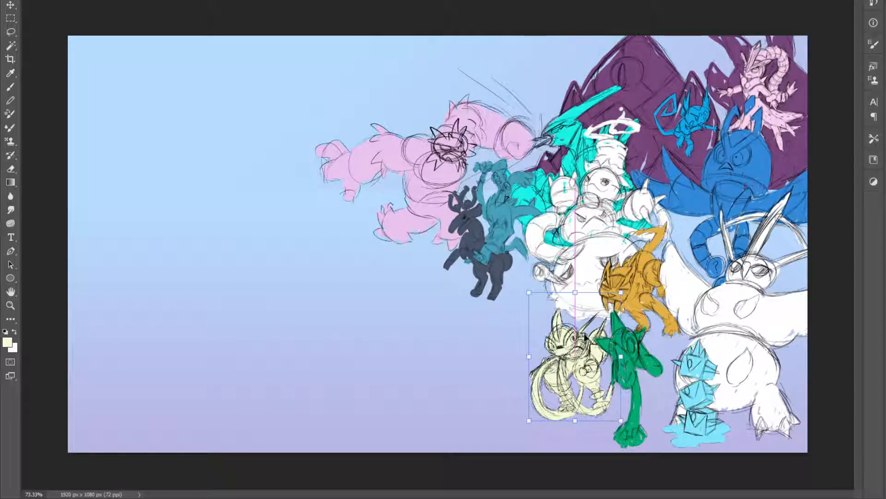
key(Return)
scroll(513, 352, down, 4)
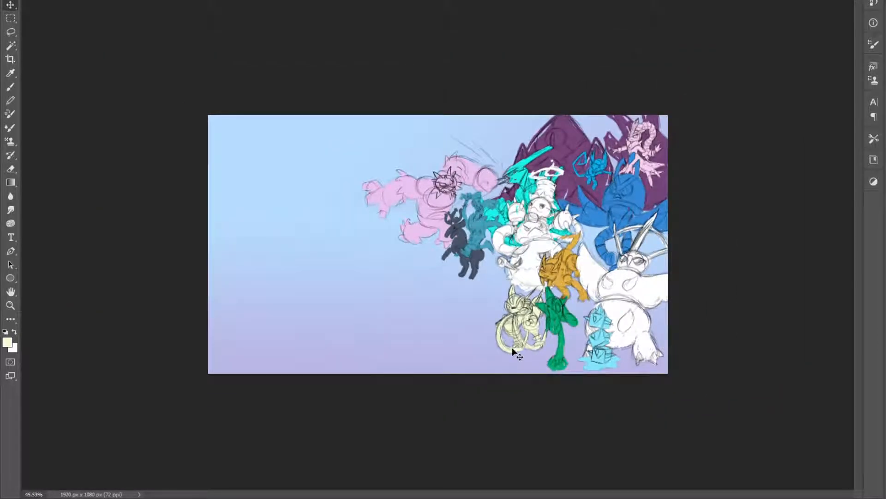
key(ctrl+s)
Hide the colour-blocked creatures, check the rough line sketch of the whole composition, and save
scroll(512, 212, up, 1)
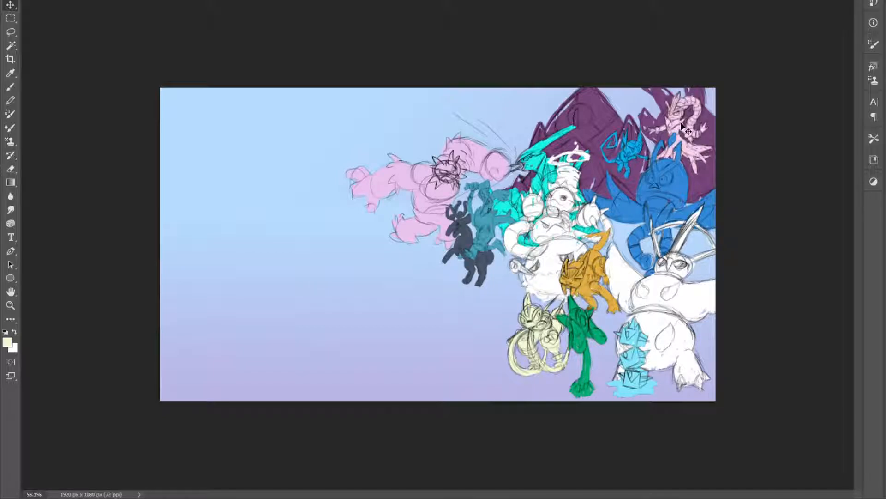
scroll(572, 261, down, 3)
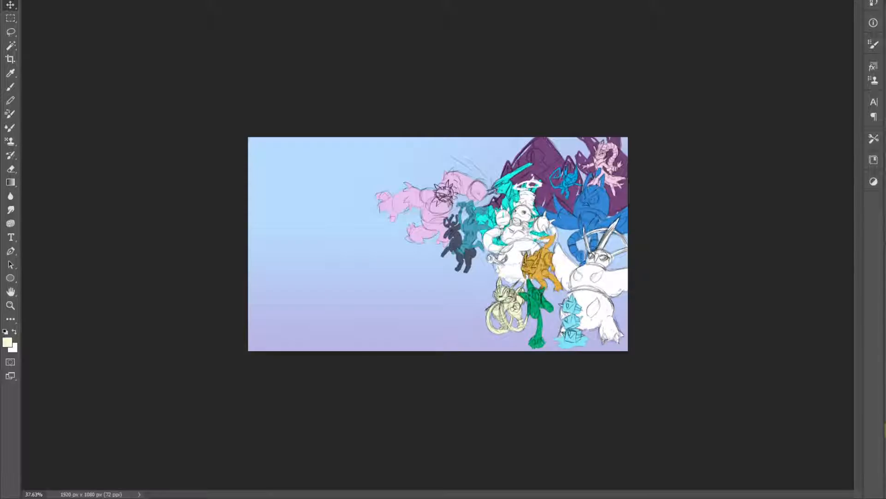
click(885, 430)
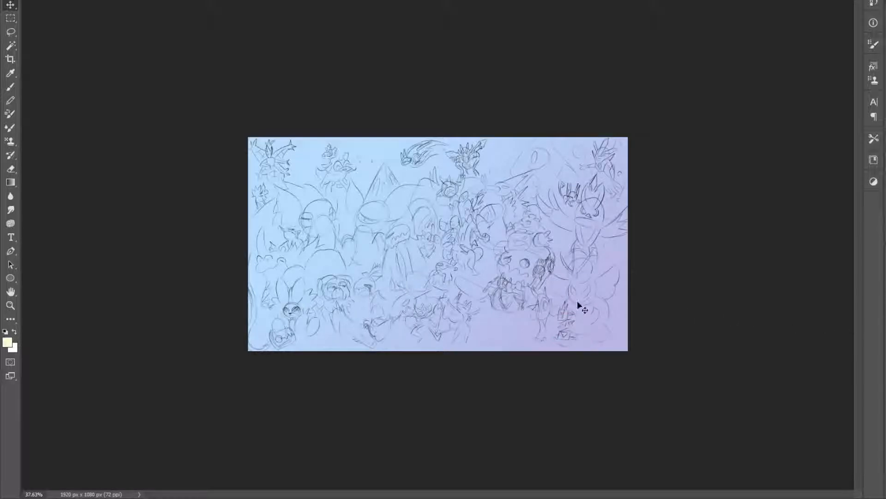
scroll(481, 293, up, 5)
key(ctrl+s)
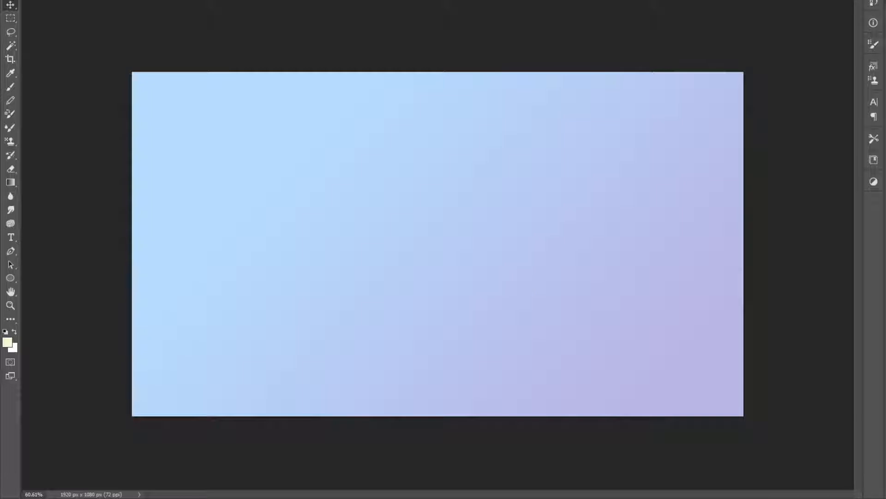
Switch to the 3000 px reference sheet and clear the enlarged snowman and sabre-toothed cat drawings from it
click(205, 1)
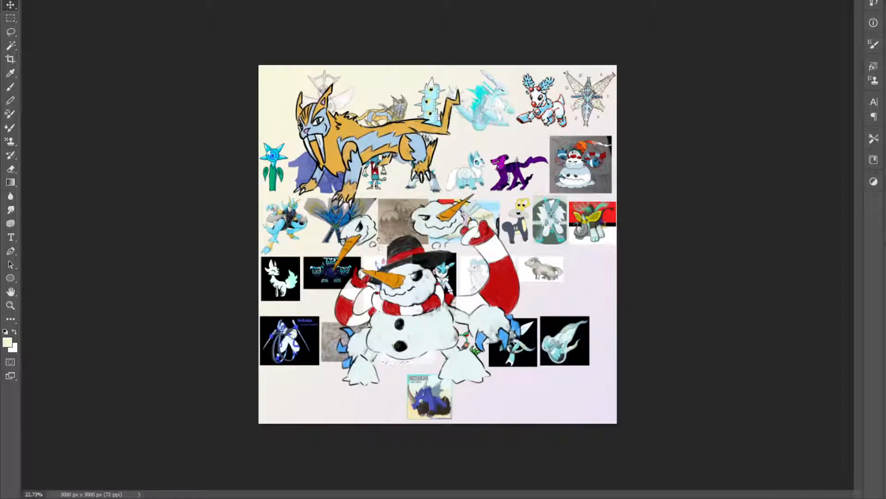
click(885, 318)
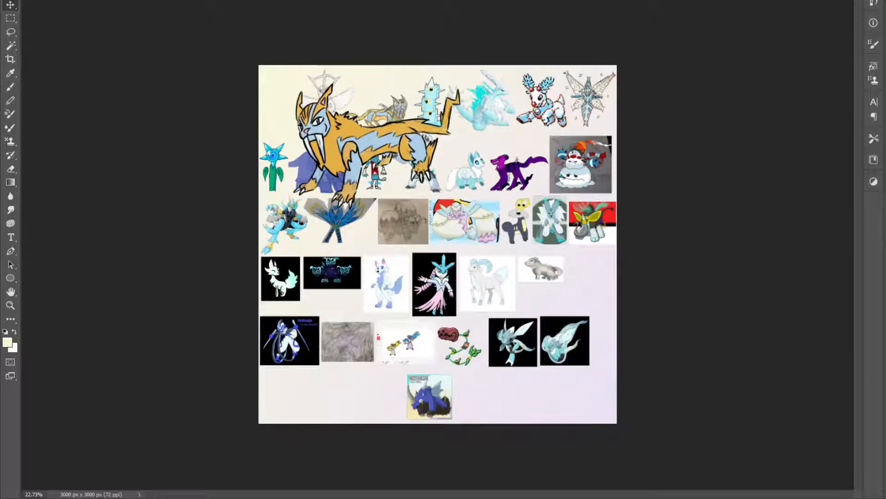
click(885, 415)
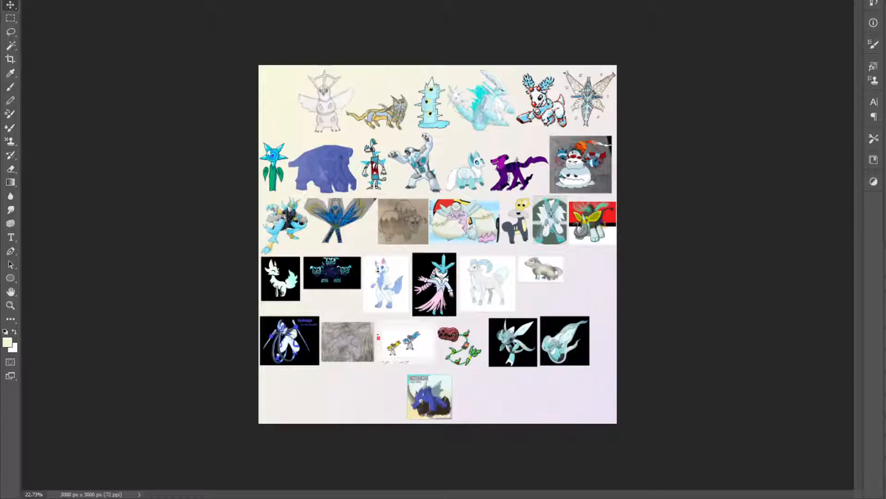
Copy the roaring polar bear reference into the illustration, scale it down, and place it in the upper left corner
click(885, 398)
drag(430, 190, 301, 155)
key(ctrl+t)
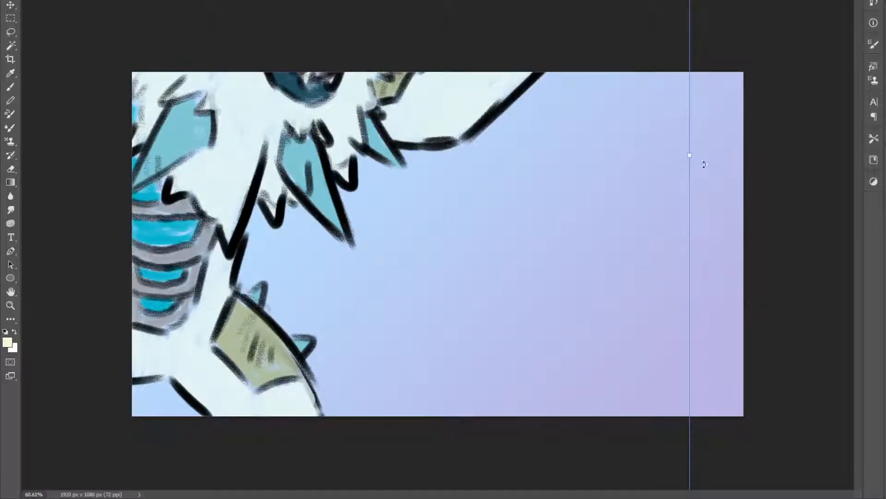
drag(690, 158, 281, 162)
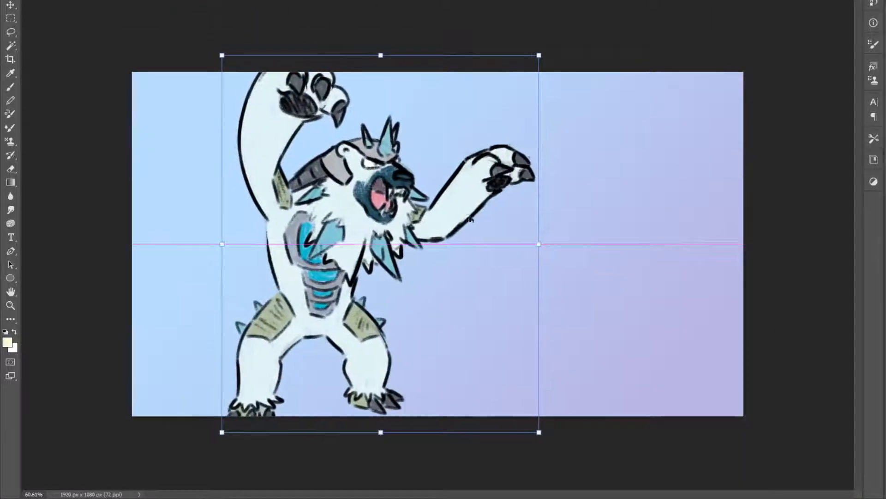
drag(542, 244, 451, 243)
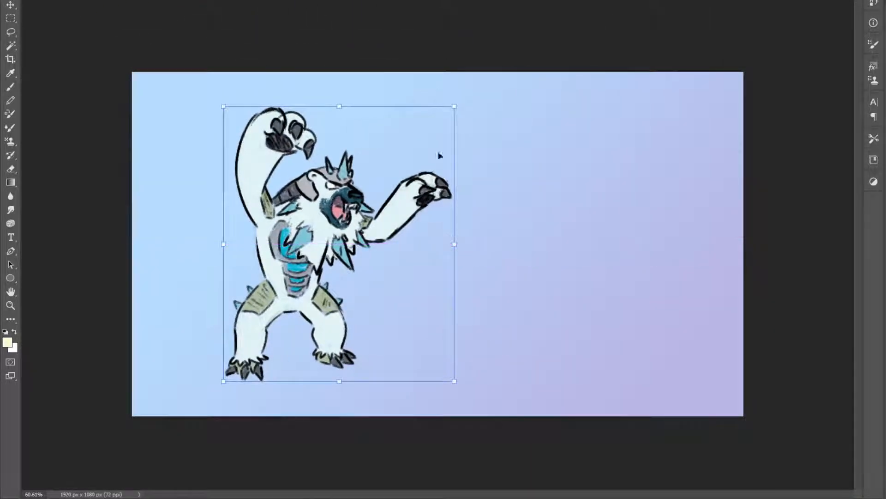
key(Return)
drag(451, 59, 354, 23)
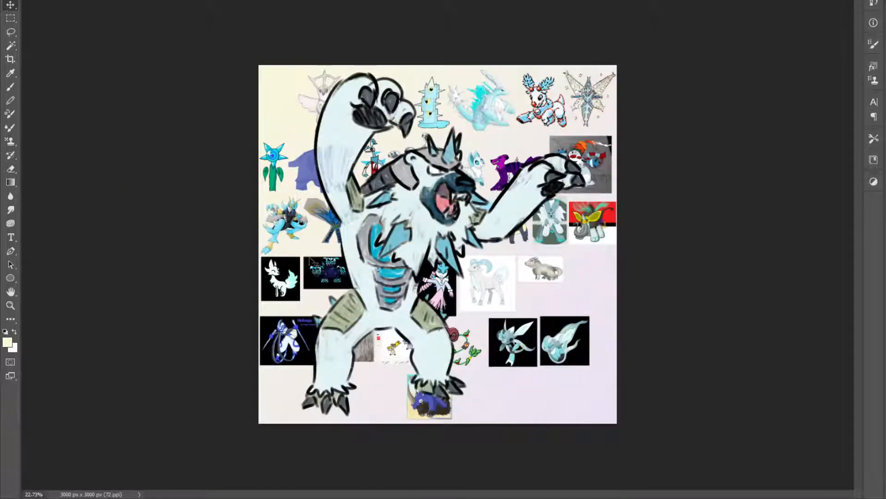
Delete the enlarged polar bear from the reference sheet and copy the white-and-blue wolf reference into the illustration
mouse_move(379, 203)
mouse_down()
mouse_move(418, 209)
mouse_move(382, 201)
mouse_up()
key(Delete)
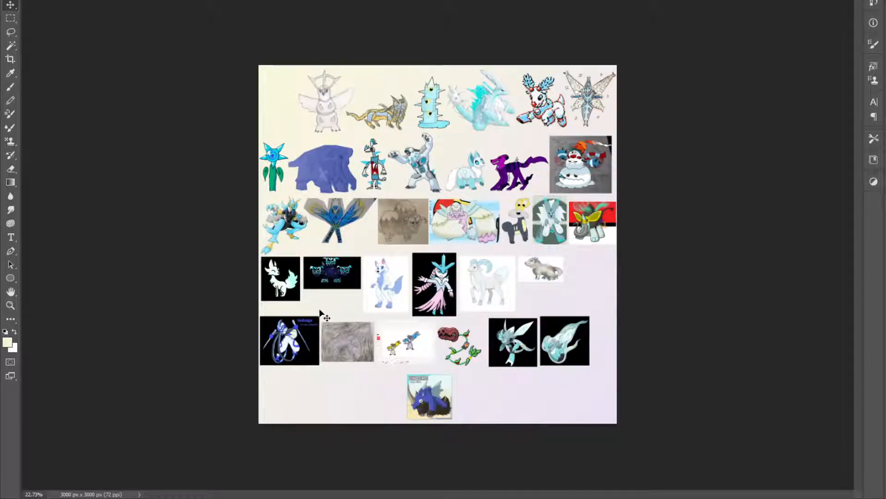
drag(382, 290, 262, 323)
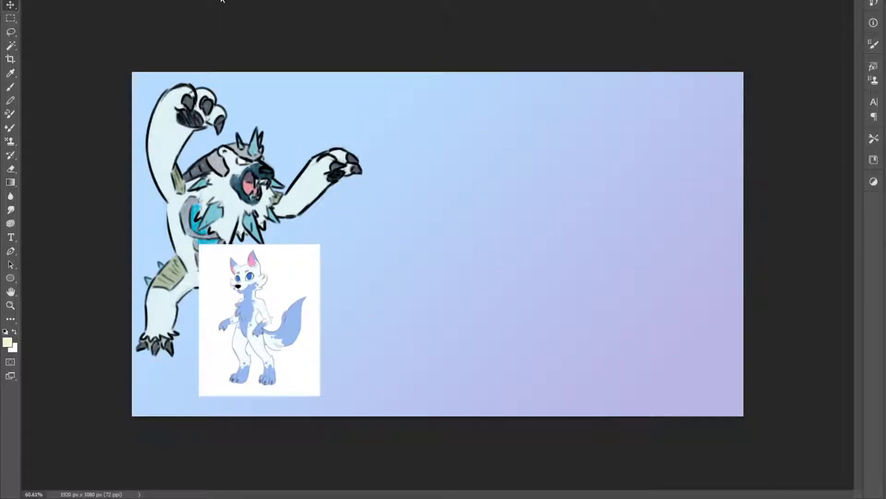
Add the reference of the yellow and blue creature pair below the bear, move the wolf picture up, and save
click(221, 1)
drag(413, 352, 212, 348)
drag(245, 283, 262, 235)
key(ctrl+s)
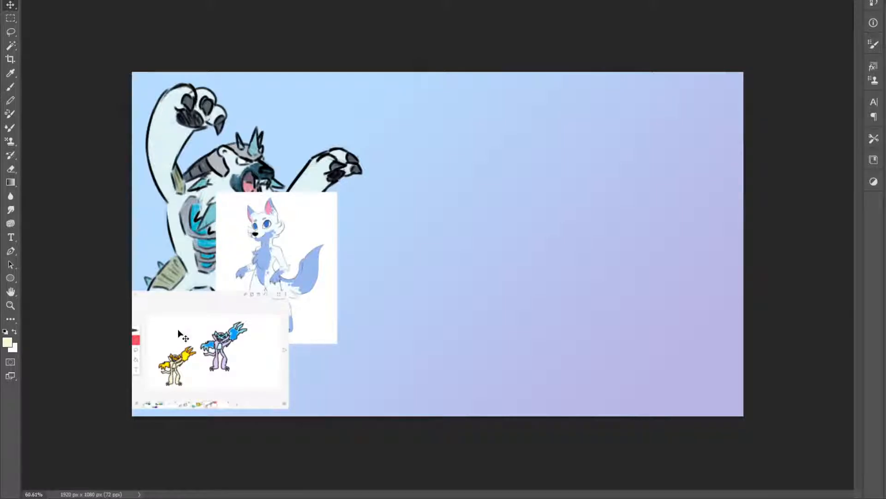
scroll(180, 351, up, 5)
scroll(177, 326, down, 4)
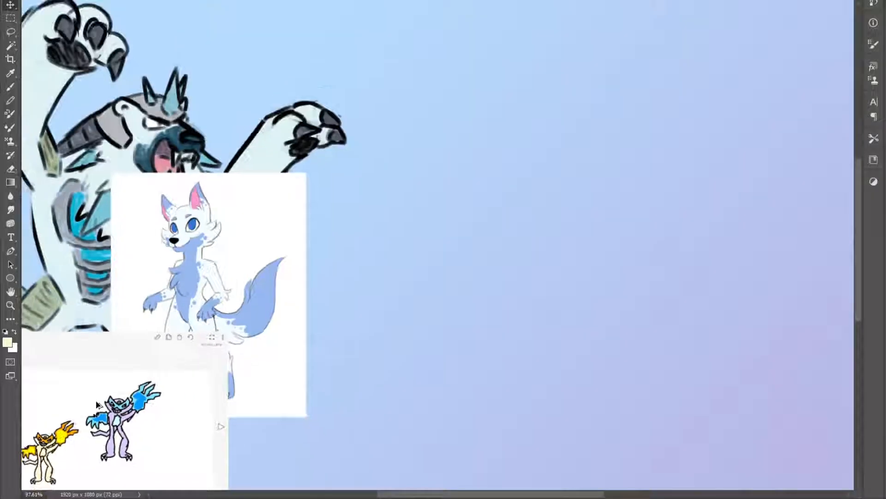
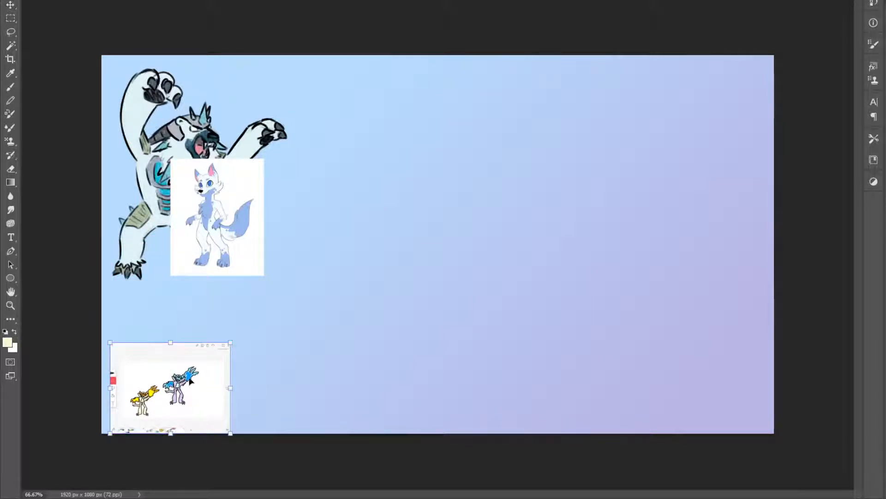
Enlarge the creature-pair reference and shift it up, then enlarge the wolf picture and move it clear of the polar bear
key(ctrl+t)
drag(231, 343, 277, 306)
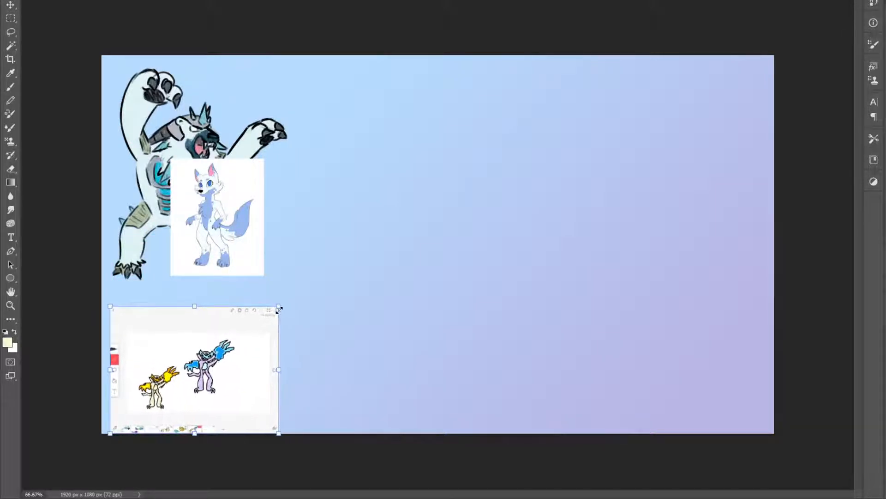
drag(229, 329, 230, 315)
key(Return)
drag(235, 226, 240, 253)
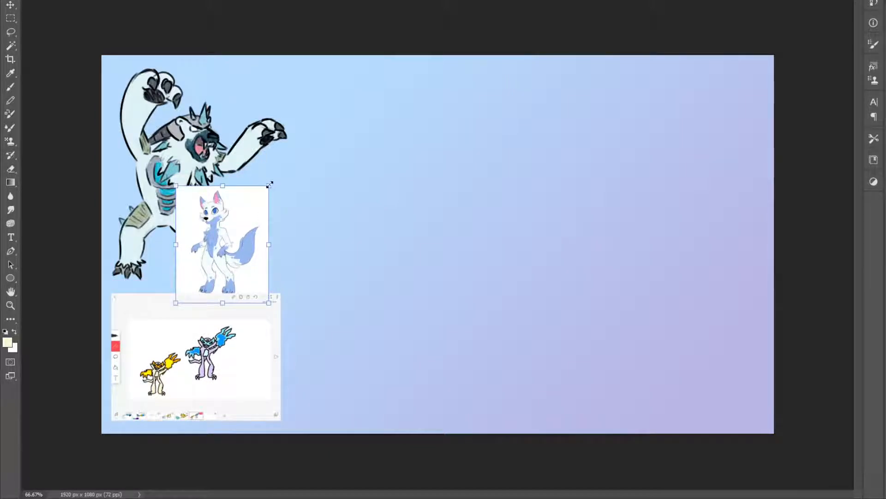
drag(268, 186, 277, 178)
drag(240, 201, 286, 200)
key(Return)
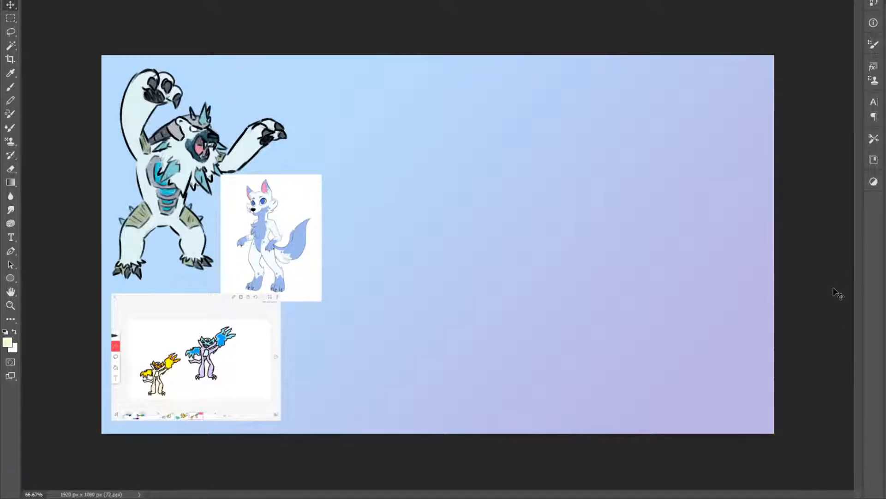
Sketch the polar bear's round upper body, head circle and tapering torso in black near the middle of the canvas
click(5, 332)
key(b)
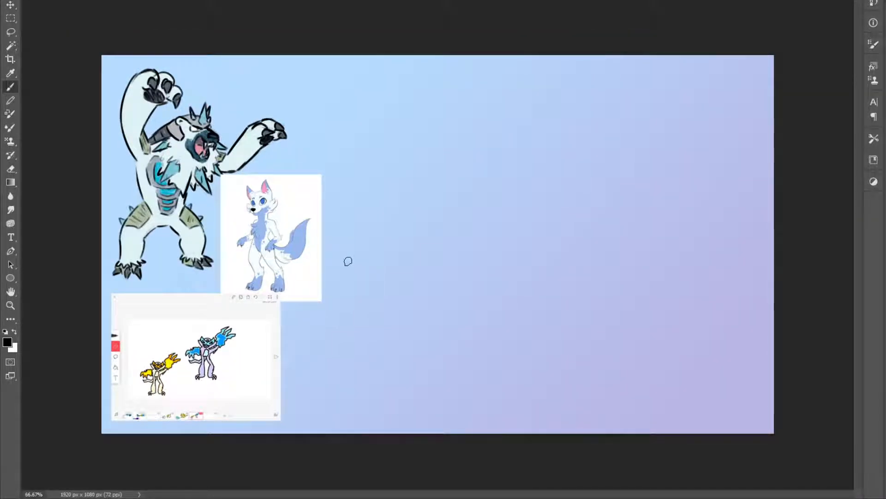
drag(451, 283, 483, 194)
key(ctrl+z)
mouse_move(501, 134)
mouse_down()
mouse_move(462, 187)
mouse_move(475, 138)
mouse_move(540, 143)
mouse_move(503, 131)
mouse_move(469, 166)
mouse_up()
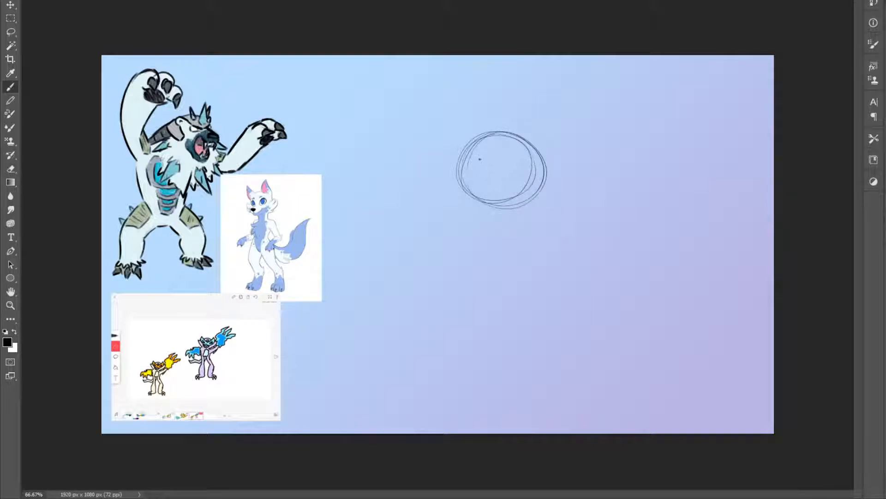
mouse_move(477, 173)
mouse_down()
mouse_move(463, 157)
mouse_move(480, 171)
mouse_move(486, 234)
mouse_up()
drag(469, 204, 486, 235)
mouse_move(548, 180)
mouse_down()
mouse_move(536, 248)
mouse_move(541, 238)
mouse_up()
mouse_move(534, 248)
mouse_down()
mouse_move(493, 245)
mouse_move(517, 250)
mouse_up()
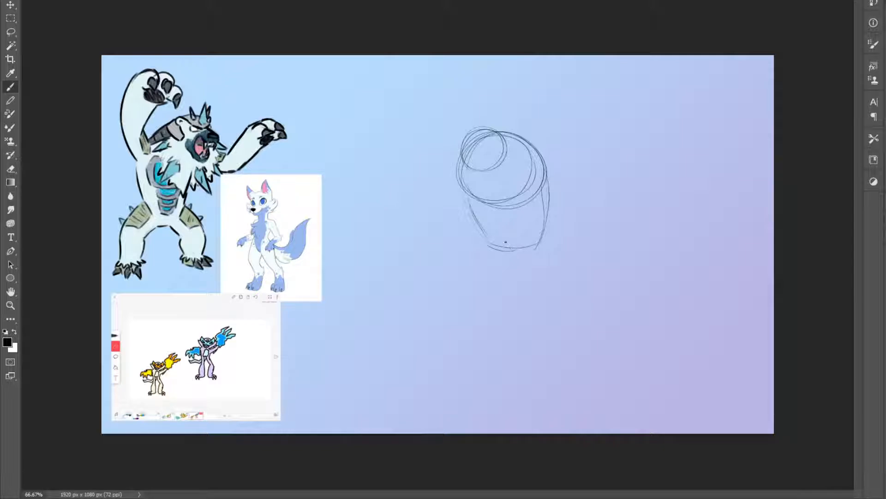
Sketch the bear's standing front leg and the two smaller legs beside it under the torso
mouse_move(500, 250)
mouse_down()
mouse_move(499, 278)
mouse_move(508, 274)
mouse_move(507, 301)
mouse_up()
mouse_move(534, 247)
mouse_down()
mouse_move(536, 293)
mouse_move(512, 305)
mouse_up()
mouse_move(490, 241)
mouse_down()
mouse_move(479, 244)
mouse_move(480, 264)
mouse_move(494, 273)
mouse_move(544, 265)
mouse_move(543, 274)
mouse_up()
key(ctrl+z)
drag(489, 244, 488, 274)
drag(488, 244, 486, 275)
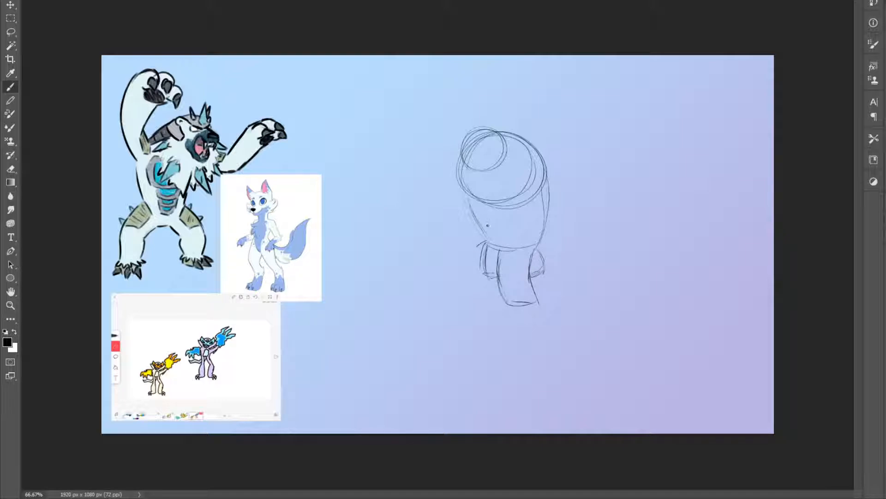
Sketch the bear's bent arm across the torso, its long outstretched arm, and refine the head circle
drag(487, 239, 495, 246)
drag(494, 210, 498, 237)
drag(471, 198, 445, 194)
drag(475, 236, 484, 240)
mouse_move(434, 207)
mouse_down()
mouse_move(453, 227)
mouse_move(437, 200)
mouse_move(476, 169)
mouse_move(437, 202)
mouse_move(462, 163)
mouse_move(457, 197)
mouse_move(463, 181)
mouse_move(440, 198)
mouse_move(456, 170)
mouse_up()
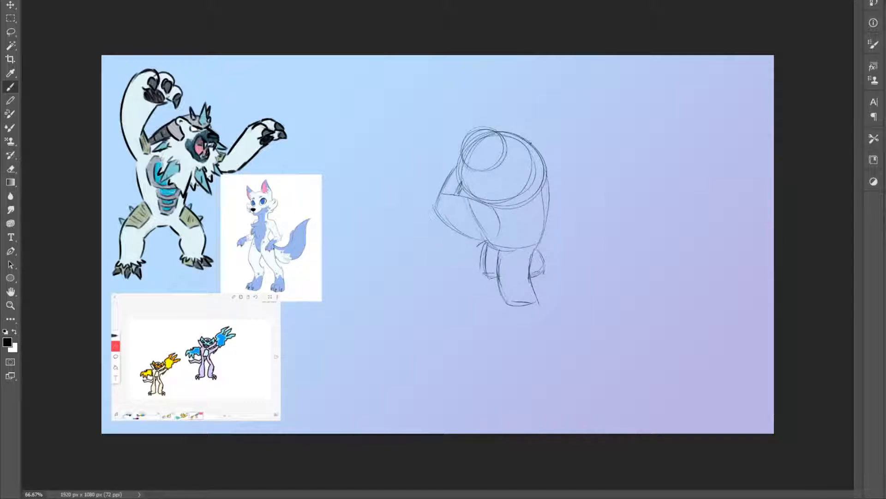
mouse_move(544, 156)
mouse_down()
mouse_move(635, 201)
mouse_move(616, 226)
mouse_move(550, 192)
mouse_up()
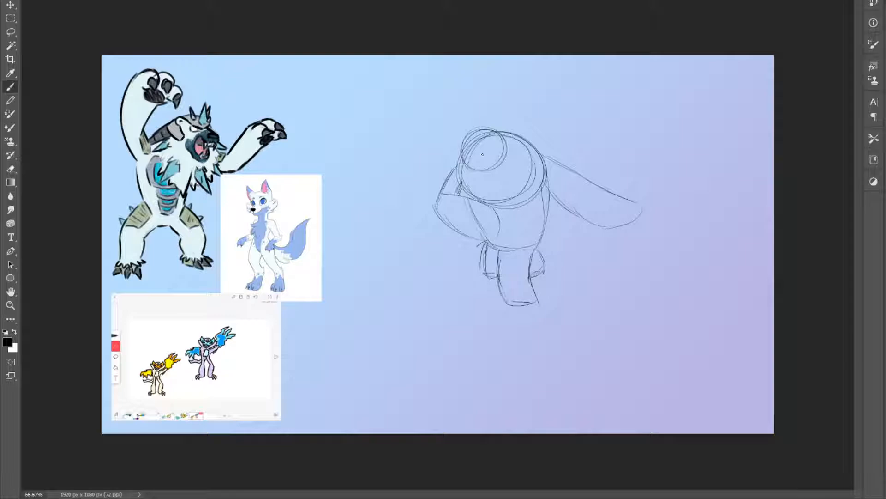
mouse_move(468, 137)
mouse_down()
mouse_move(480, 126)
mouse_move(486, 169)
mouse_up()
key(ctrl+t)
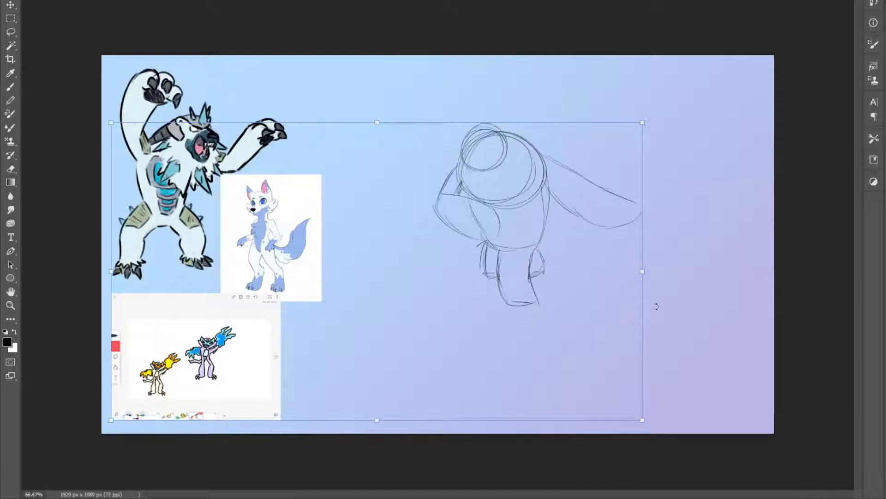
mouse_move(651, 272)
mouse_down()
mouse_move(635, 283)
mouse_move(648, 275)
mouse_up()
key(Return)
key(l)
mouse_move(417, 401)
mouse_down()
mouse_move(803, 330)
mouse_move(406, 381)
mouse_up()
key(ctrl+d)
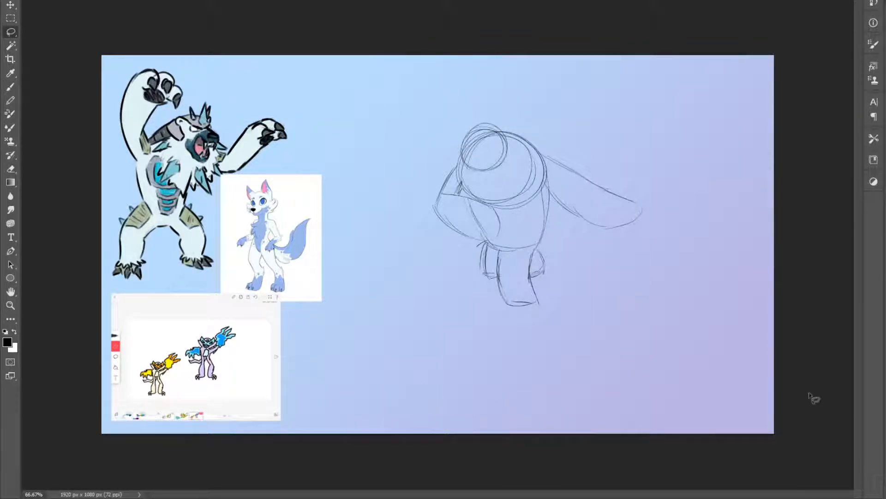
click(885, 339)
click(885, 339)
Darken the outlines of both arms and sketch the outstretched paw with its oval pad and rounded toes
scroll(518, 162, up, 1)
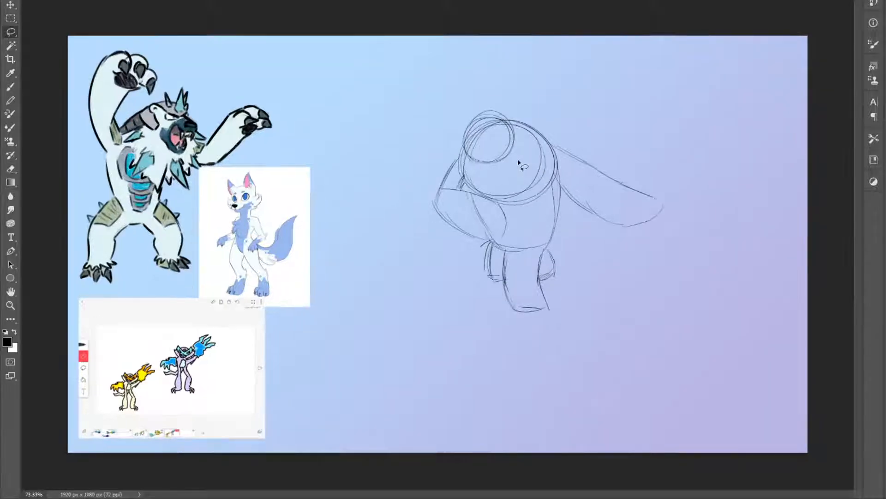
key(b)
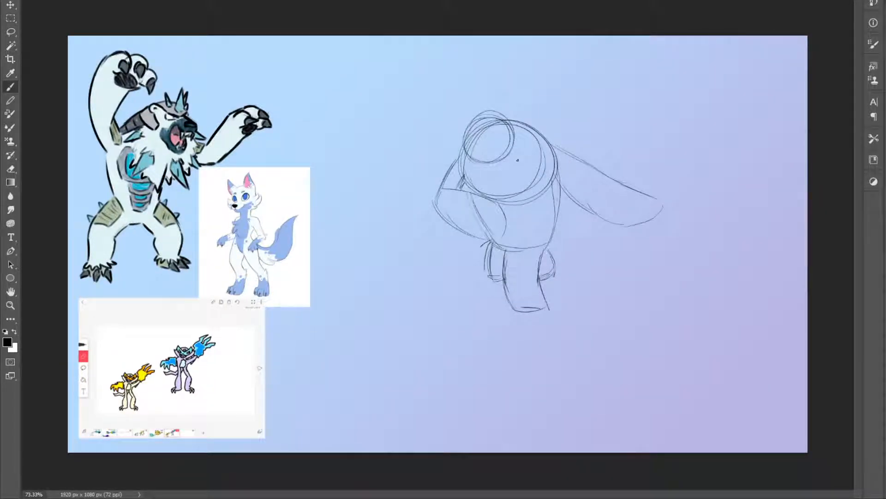
mouse_move(490, 198)
mouse_down()
mouse_move(502, 221)
mouse_move(501, 252)
mouse_move(502, 235)
mouse_move(513, 231)
mouse_move(505, 238)
mouse_move(500, 209)
mouse_move(441, 221)
mouse_up()
mouse_move(472, 248)
mouse_down()
mouse_move(431, 202)
mouse_move(438, 213)
mouse_move(461, 165)
mouse_move(437, 204)
mouse_move(438, 184)
mouse_move(432, 201)
mouse_move(456, 159)
mouse_up()
mouse_move(436, 192)
mouse_down()
mouse_move(459, 160)
mouse_move(491, 199)
mouse_move(480, 188)
mouse_up()
mouse_move(666, 218)
mouse_down()
mouse_move(651, 199)
mouse_move(668, 204)
mouse_move(660, 214)
mouse_move(629, 193)
mouse_move(644, 198)
mouse_move(633, 216)
mouse_move(617, 208)
mouse_move(616, 225)
mouse_move(657, 225)
mouse_move(615, 233)
mouse_up()
mouse_move(569, 196)
mouse_down()
mouse_move(600, 220)
mouse_move(575, 198)
mouse_move(592, 213)
mouse_up()
drag(564, 184, 601, 217)
mouse_move(602, 171)
mouse_down()
mouse_move(661, 197)
mouse_move(540, 140)
mouse_up()
mouse_move(559, 176)
mouse_down()
mouse_move(542, 164)
mouse_move(558, 178)
mouse_move(544, 142)
mouse_up()
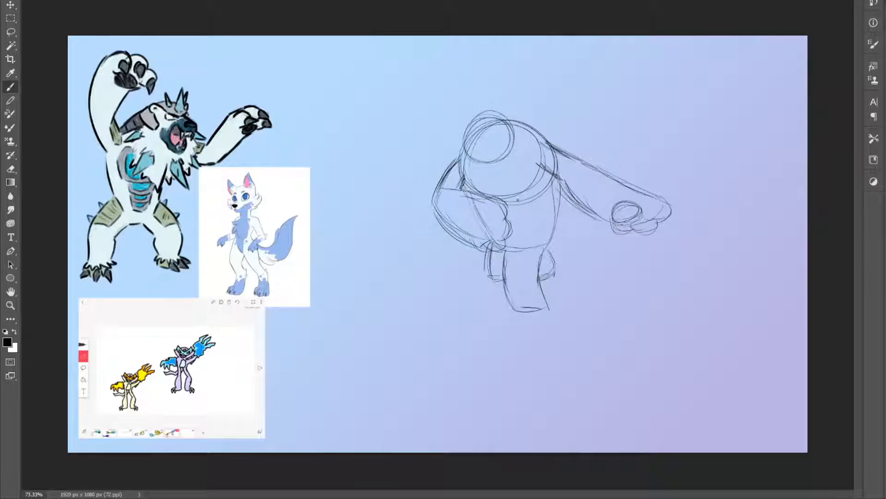
Sketch pointed spikes around the bear's chest and shoulders
mouse_move(520, 212)
mouse_down()
mouse_move(544, 189)
mouse_move(502, 178)
mouse_move(516, 226)
mouse_up()
drag(516, 195, 517, 222)
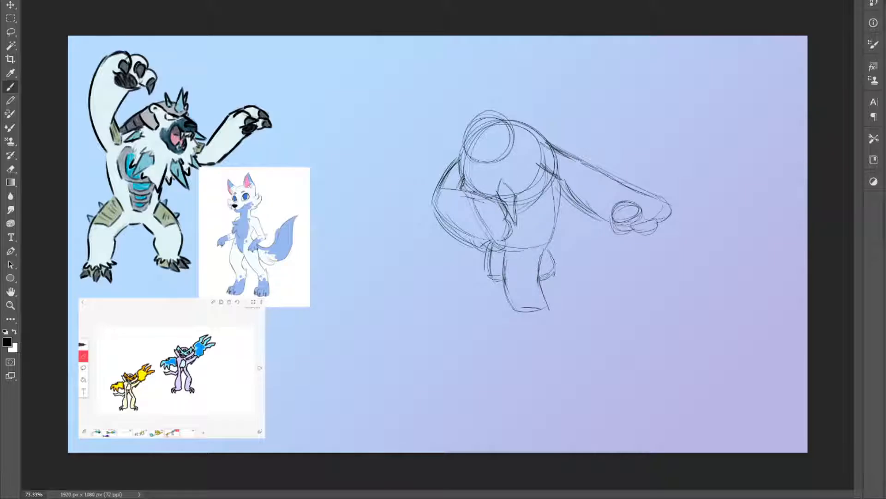
mouse_move(471, 192)
mouse_down()
mouse_move(450, 207)
mouse_move(467, 193)
mouse_up()
mouse_move(526, 175)
mouse_down()
mouse_move(557, 192)
mouse_move(530, 161)
mouse_move(528, 179)
mouse_up()
key(ctrl+z)
mouse_move(463, 165)
mouse_down()
mouse_move(443, 171)
mouse_move(458, 157)
mouse_up()
mouse_move(531, 144)
mouse_down()
mouse_move(550, 135)
mouse_move(526, 142)
mouse_up()
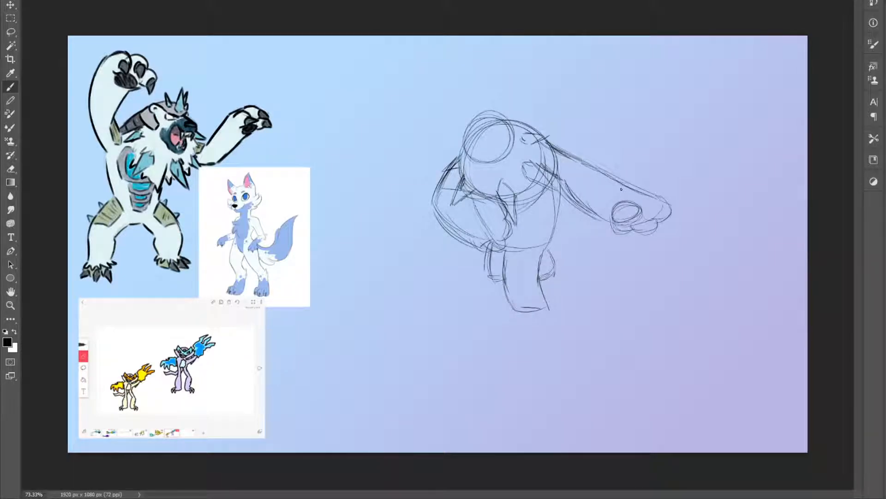
Sketch the bear's face inside the head circle, with an oval nose, a muzzle and a bold brow line
key(z)
click(471, 130)
key(b)
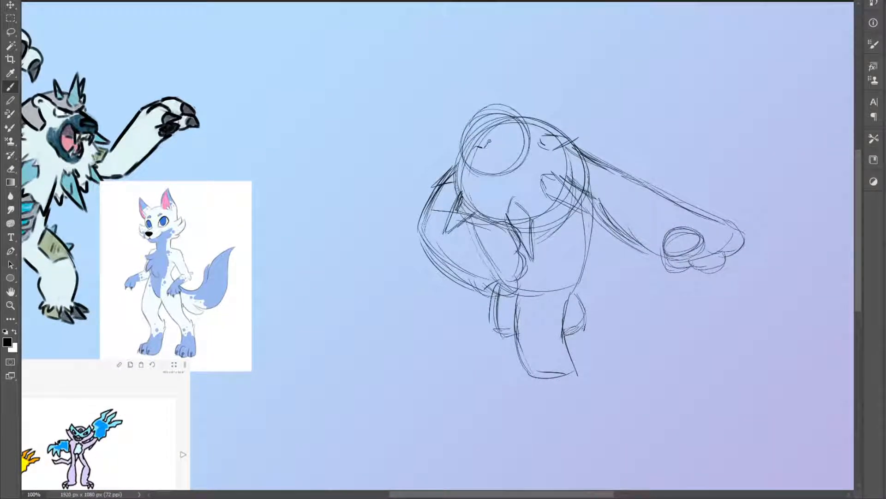
drag(475, 150, 508, 131)
drag(563, 496, 515, 496)
key(b)
mouse_move(646, 131)
mouse_down()
mouse_move(660, 124)
mouse_move(657, 136)
mouse_up()
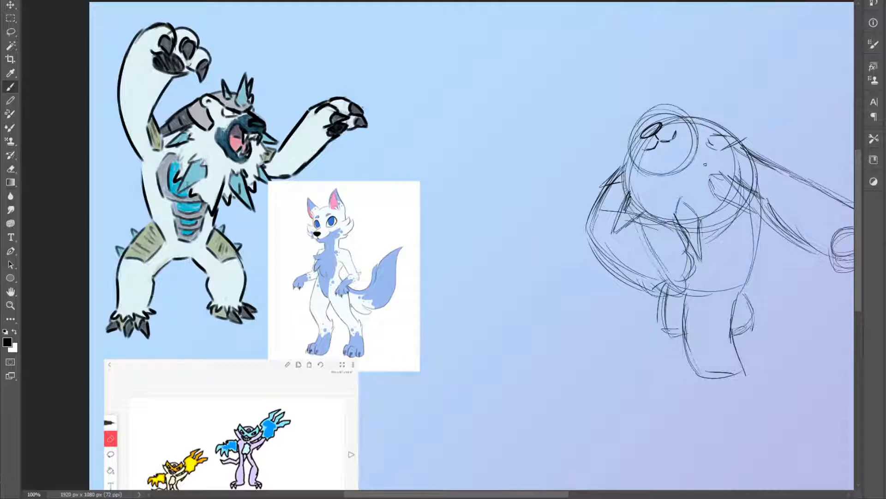
scroll(638, 181, right, 3)
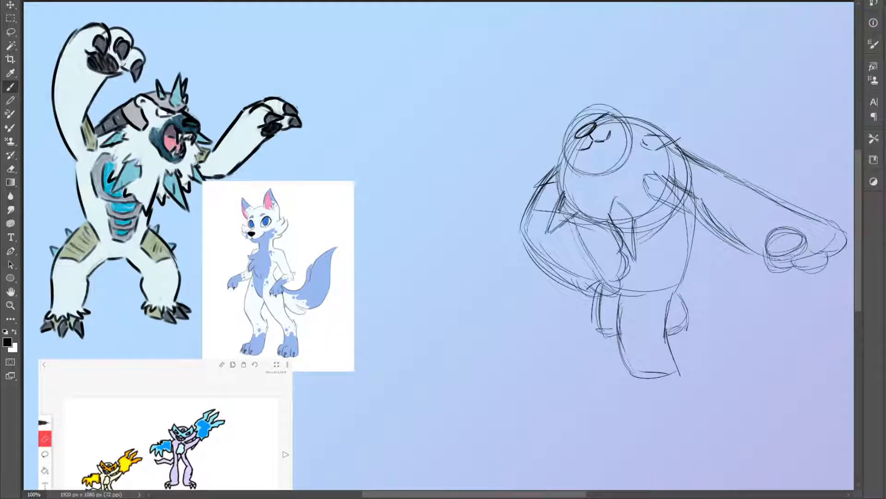
drag(580, 133, 567, 144)
drag(610, 114, 596, 124)
mouse_move(566, 147)
mouse_down()
mouse_move(576, 159)
mouse_move(611, 154)
mouse_move(621, 137)
mouse_move(612, 120)
mouse_up()
Sketch the spiked knee patch on the bear's front leg and the jagged fur trim at its ankle
mouse_move(639, 332)
mouse_down()
mouse_move(643, 298)
mouse_move(676, 286)
mouse_move(671, 329)
mouse_up()
mouse_move(643, 301)
mouse_down()
mouse_move(634, 325)
mouse_move(677, 287)
mouse_move(667, 318)
mouse_move(691, 207)
mouse_up()
mouse_move(666, 327)
mouse_down()
mouse_move(684, 315)
mouse_move(668, 312)
mouse_move(665, 326)
mouse_move(667, 307)
mouse_move(688, 284)
mouse_move(666, 304)
mouse_move(682, 284)
mouse_move(650, 293)
mouse_up()
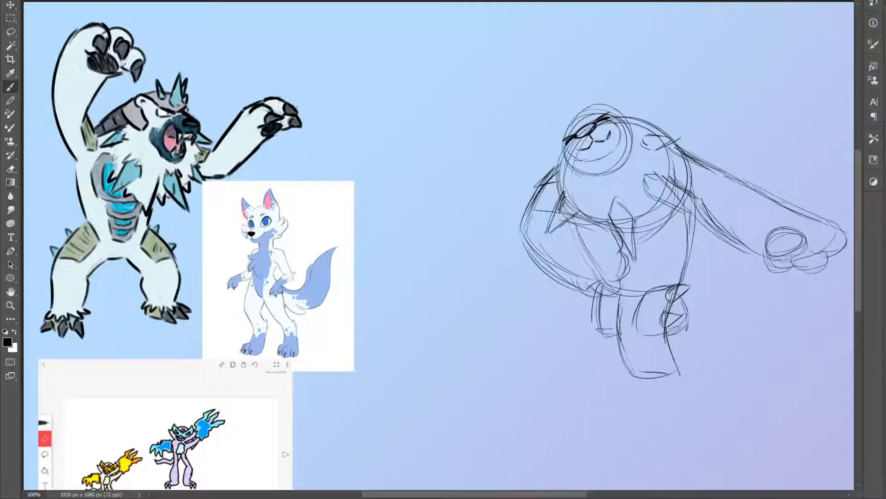
drag(704, 202, 747, 245)
mouse_move(660, 365)
mouse_down()
mouse_move(634, 367)
mouse_move(625, 375)
mouse_move(690, 367)
mouse_up()
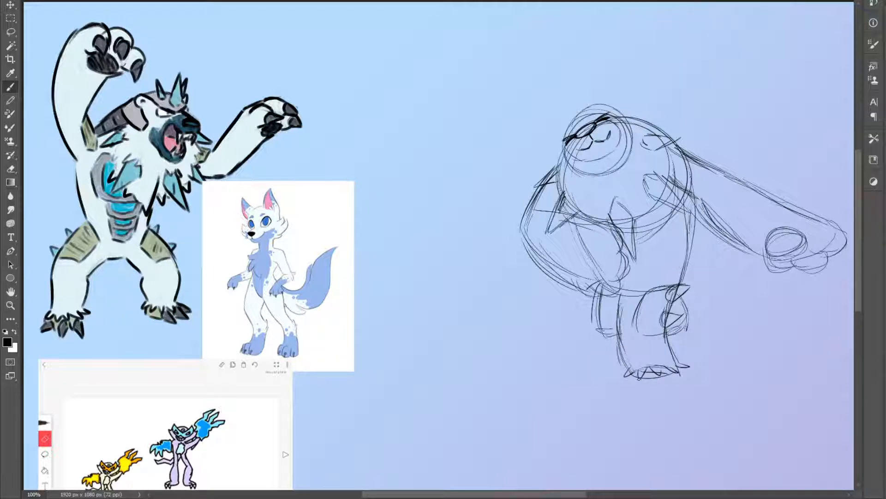
Draw the front foot with its three pointed claws below the ankle fur
mouse_move(629, 378)
mouse_down()
mouse_move(637, 387)
mouse_move(663, 385)
mouse_move(675, 374)
mouse_move(685, 388)
mouse_up()
mouse_move(685, 388)
mouse_down()
mouse_move(639, 386)
mouse_move(629, 377)
mouse_move(641, 384)
mouse_move(622, 396)
mouse_up()
mouse_move(627, 378)
mouse_down()
mouse_move(626, 387)
mouse_move(659, 386)
mouse_move(660, 396)
mouse_up()
mouse_move(659, 396)
mouse_down()
mouse_move(665, 386)
mouse_move(658, 397)
mouse_up()
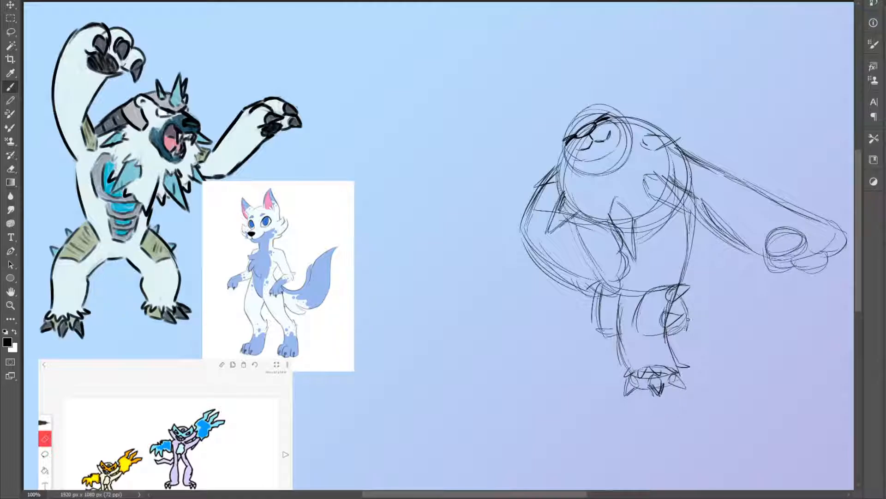
Draw the clawed toes of the raised rear foot and a spike on the leg at the opposite side
mouse_move(696, 322)
mouse_down()
mouse_move(689, 298)
mouse_move(707, 331)
mouse_move(711, 317)
mouse_move(699, 307)
mouse_up()
mouse_move(699, 308)
mouse_down()
mouse_move(700, 321)
mouse_move(691, 323)
mouse_up()
mouse_move(694, 322)
mouse_down()
mouse_move(702, 332)
mouse_move(684, 332)
mouse_up()
mouse_move(685, 327)
mouse_down()
mouse_move(694, 313)
mouse_move(682, 296)
mouse_up()
drag(594, 296, 598, 329)
drag(599, 320, 586, 318)
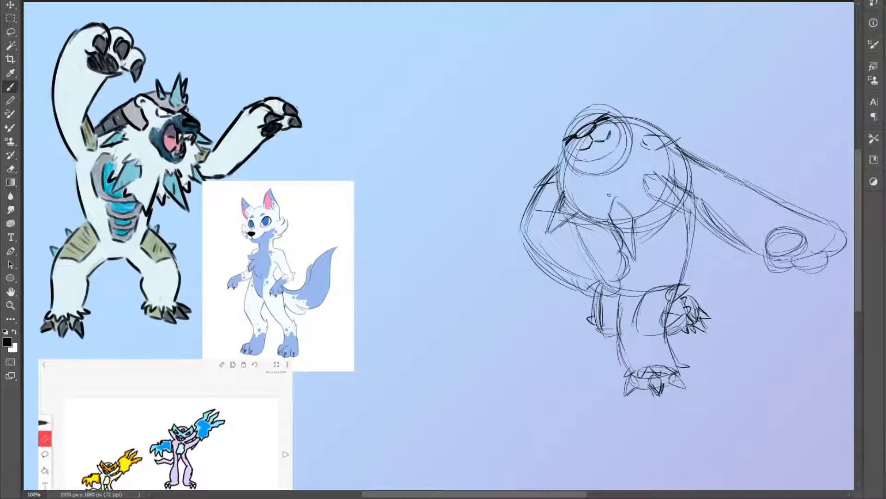
Draw a jagged fur edge all the way around the bear's chest mane
mouse_move(554, 232)
mouse_down()
mouse_move(552, 201)
mouse_move(558, 207)
mouse_move(551, 194)
mouse_move(585, 228)
mouse_move(591, 222)
mouse_move(560, 194)
mouse_move(613, 220)
mouse_move(656, 201)
mouse_up()
mouse_move(649, 170)
mouse_down()
mouse_move(660, 184)
mouse_move(645, 131)
mouse_up()
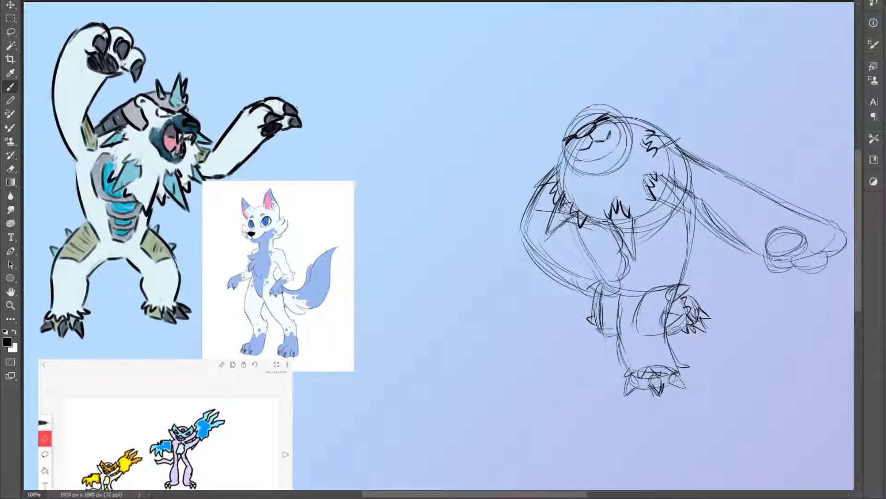
mouse_move(584, 219)
mouse_down()
mouse_move(595, 234)
mouse_move(649, 225)
mouse_move(664, 203)
mouse_move(665, 146)
mouse_up()
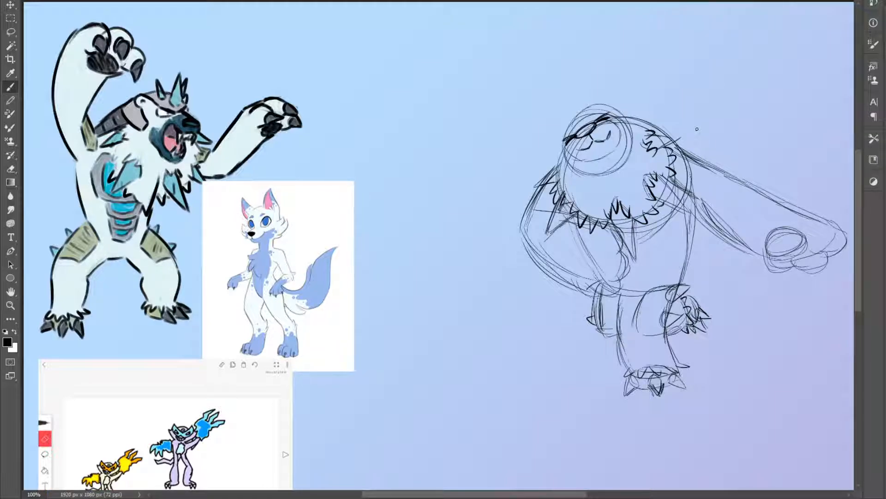
Complete the bear's head with a wide mouth, two small ears and pointed spikes on the crown
mouse_move(613, 116)
mouse_down()
mouse_move(623, 106)
mouse_move(627, 116)
mouse_up()
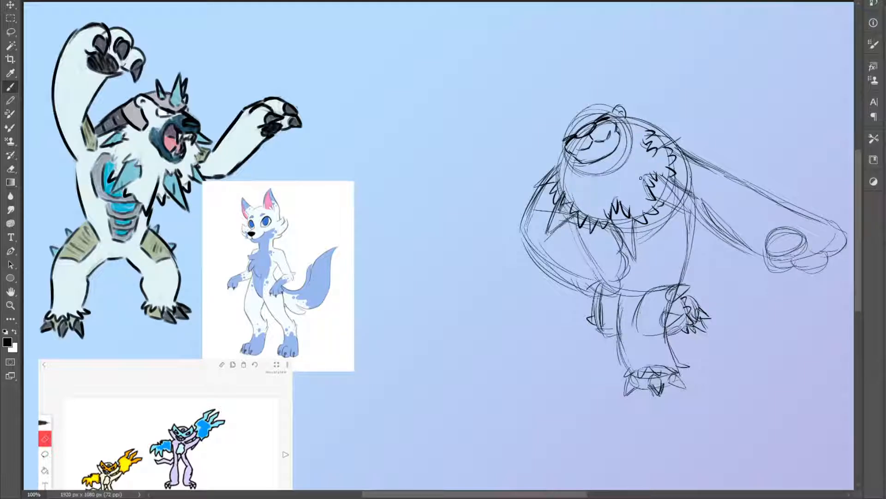
drag(587, 159, 612, 147)
drag(573, 119, 565, 85)
mouse_move(566, 85)
mouse_down()
mouse_move(583, 109)
mouse_move(567, 86)
mouse_up()
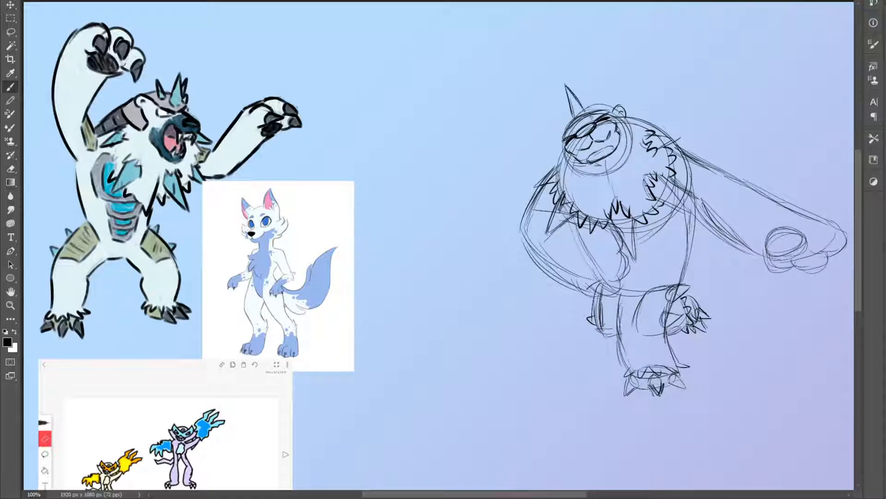
drag(594, 113, 596, 95)
drag(569, 134, 556, 116)
drag(556, 115, 572, 121)
drag(563, 141, 561, 148)
drag(616, 120, 626, 110)
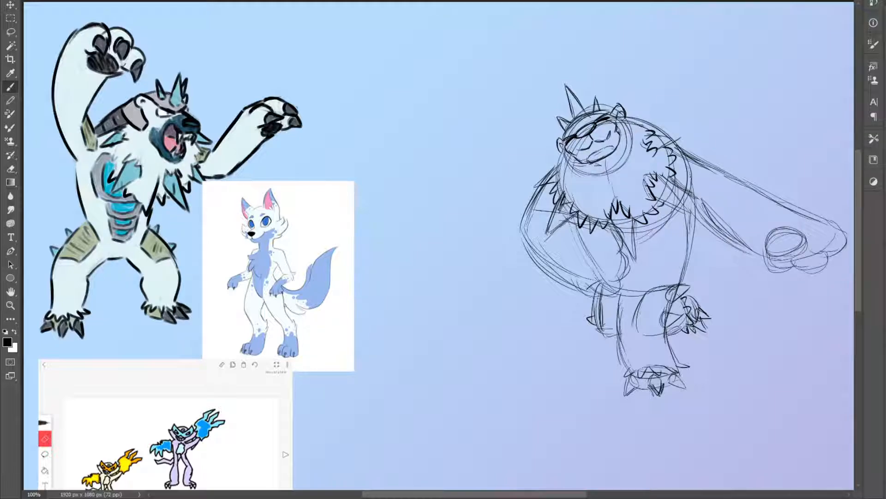
Add small dark shapes below both ears along the sides of the bear's head
drag(562, 153, 559, 169)
drag(622, 124, 637, 135)
mouse_move(569, 160)
mouse_down()
mouse_move(558, 174)
mouse_move(559, 162)
mouse_up()
drag(561, 164, 555, 172)
drag(622, 125, 643, 118)
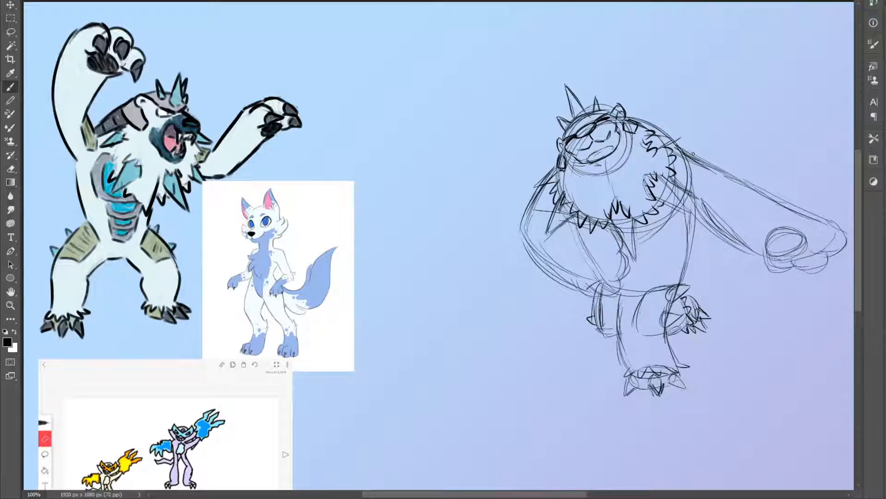
Draw pointed claws on the bent arm's paw and on the outstretched paw
mouse_move(629, 267)
mouse_down()
mouse_move(627, 276)
mouse_move(642, 264)
mouse_move(623, 263)
mouse_move(637, 264)
mouse_move(625, 274)
mouse_up()
drag(627, 241, 621, 251)
drag(624, 263, 632, 295)
drag(548, 495, 561, 496)
mouse_move(795, 249)
mouse_down()
mouse_move(763, 277)
mouse_move(766, 270)
mouse_move(725, 281)
mouse_up()
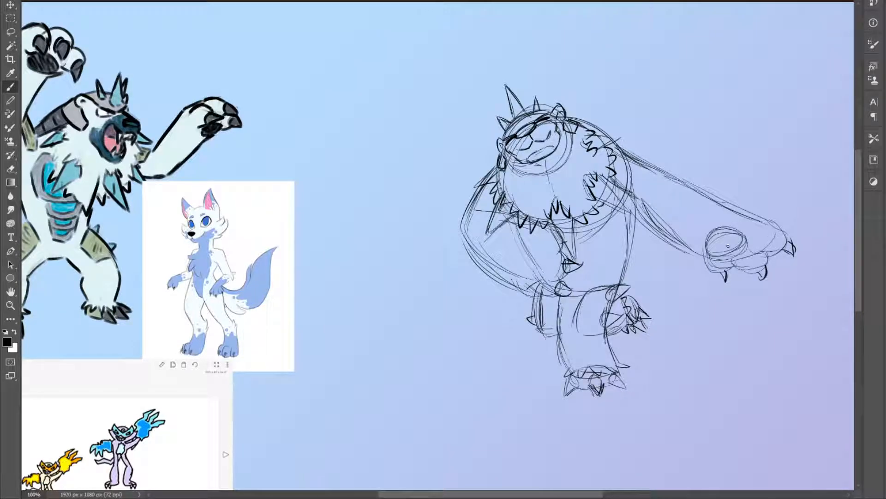
Sketch curved motion lines around the bent arm and beside the torso, plus a small sparkle above the outstretched arm
drag(444, 255, 437, 224)
drag(426, 241, 428, 249)
drag(495, 305, 550, 263)
drag(510, 287, 551, 262)
drag(494, 321, 513, 279)
key(ctrl+z)
key(ctrl+z)
mouse_move(486, 321)
mouse_down()
mouse_move(512, 276)
mouse_move(478, 309)
mouse_move(483, 301)
mouse_up()
mouse_move(651, 244)
mouse_down()
mouse_move(665, 277)
mouse_move(683, 267)
mouse_up()
key(z)
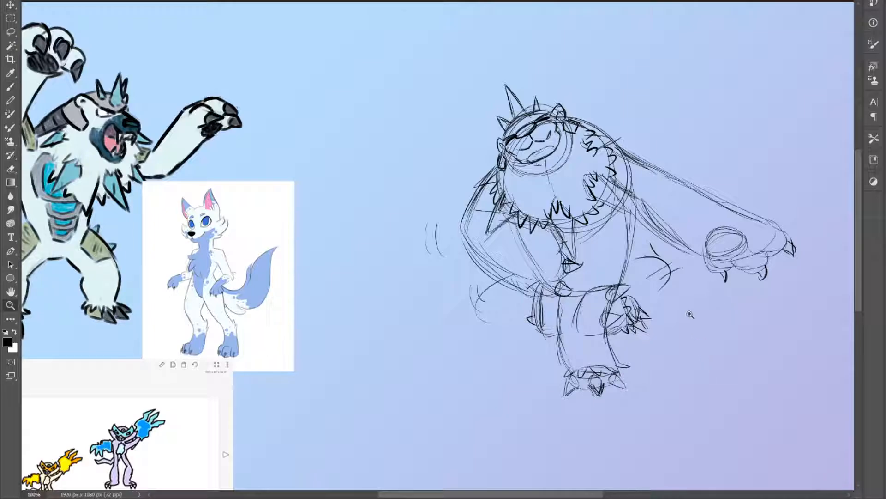
key(b)
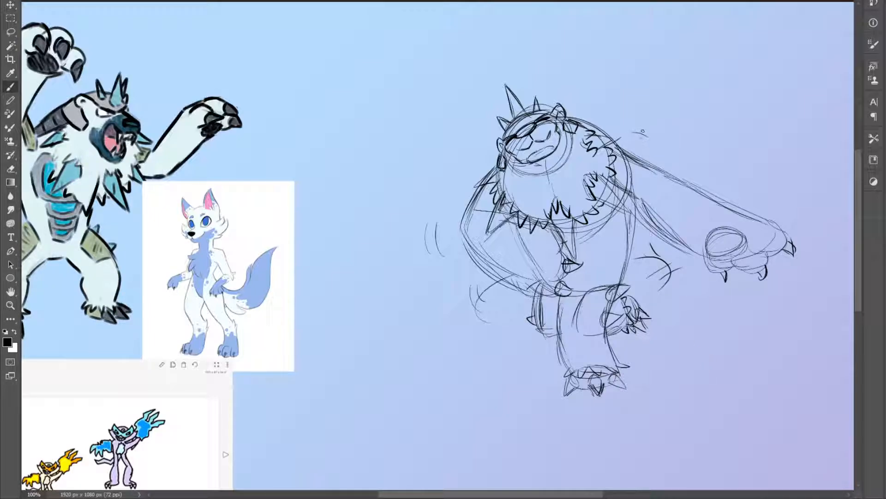
key(z)
alt+click(713, 341)
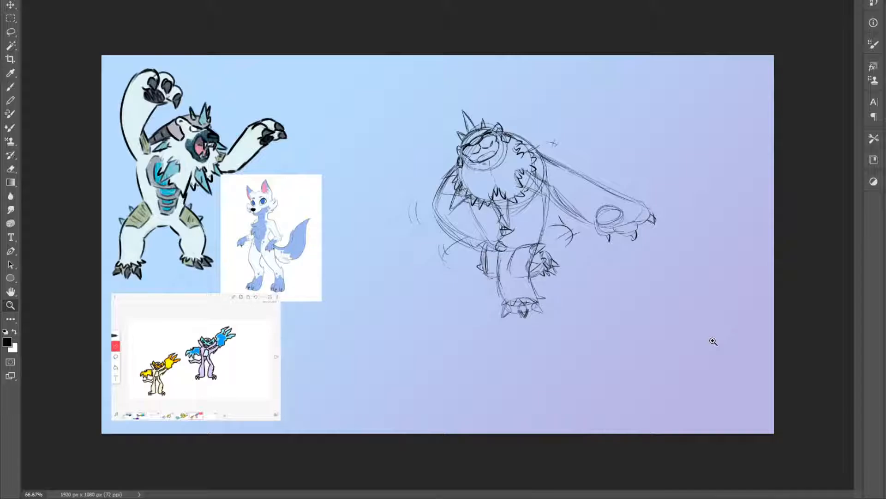
click(539, 287)
key(b)
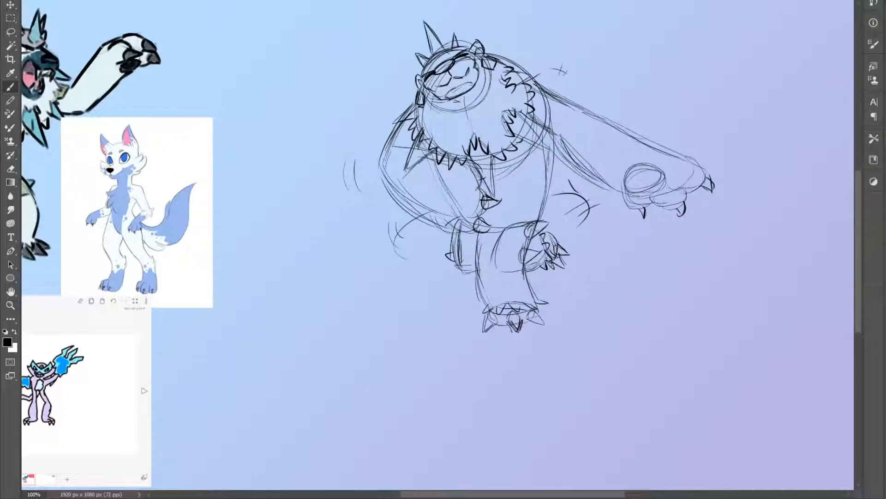
drag(513, 494, 480, 494)
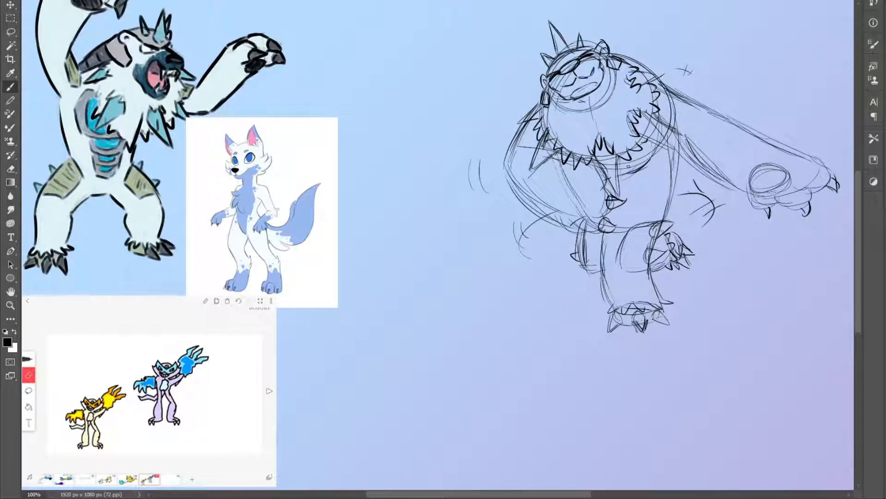
Draw curved rib-like stripes on the bear's belly below the chest fur
mouse_move(652, 156)
mouse_down()
mouse_move(653, 124)
mouse_move(657, 138)
mouse_up()
mouse_move(622, 167)
mouse_down()
mouse_move(646, 151)
mouse_move(645, 124)
mouse_up()
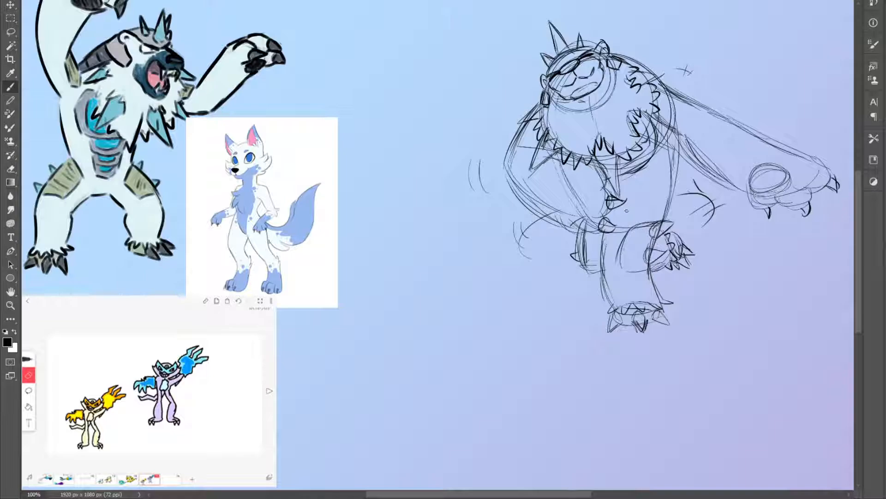
mouse_move(615, 209)
mouse_down()
mouse_move(638, 205)
mouse_move(640, 175)
mouse_move(631, 208)
mouse_up()
mouse_move(640, 168)
mouse_down()
mouse_move(646, 198)
mouse_move(592, 189)
mouse_move(592, 216)
mouse_up()
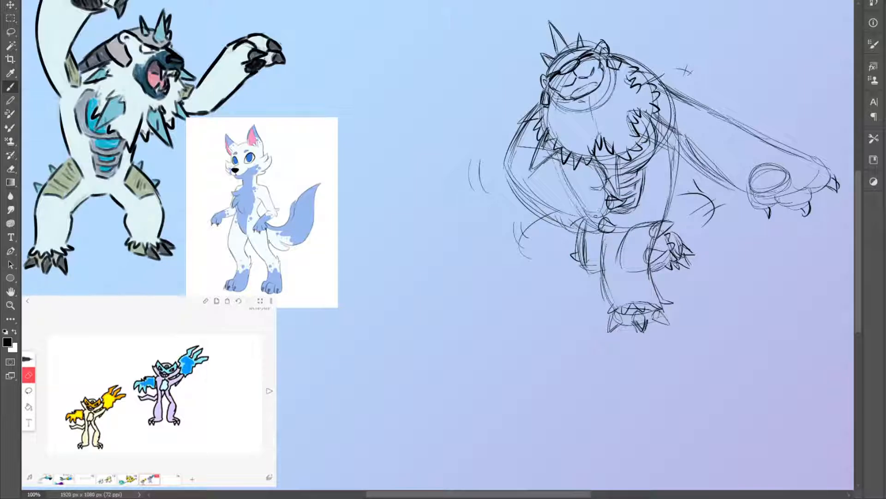
Reinforce the outer contour of the bear's bent arm with extra sketch strokes and save the file
drag(518, 191, 551, 215)
drag(510, 168, 527, 199)
key(z)
alt+click(659, 232)
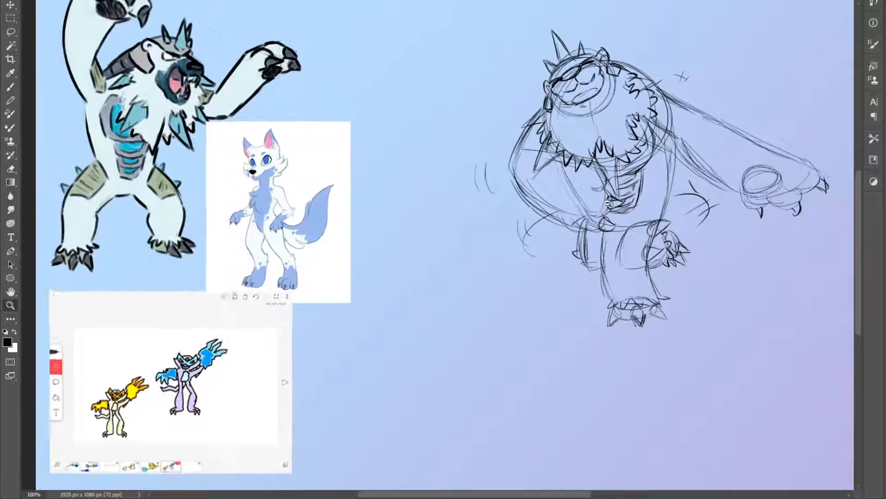
key(ctrl+s)
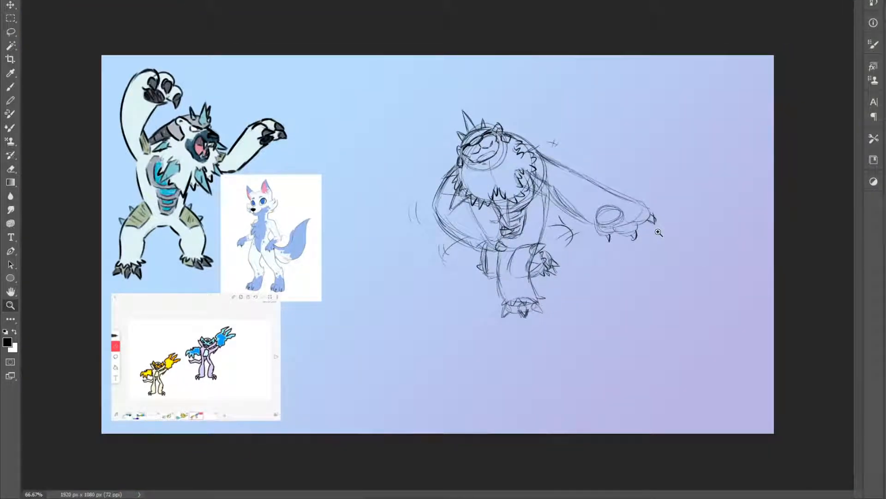
Add small spikes on the outstretched arm's shoulder and on the bent arm's shoulder, and save the file
click(556, 175)
key(b)
mouse_move(564, 163)
mouse_down()
mouse_move(556, 173)
mouse_move(531, 161)
mouse_move(546, 170)
mouse_move(565, 161)
mouse_up()
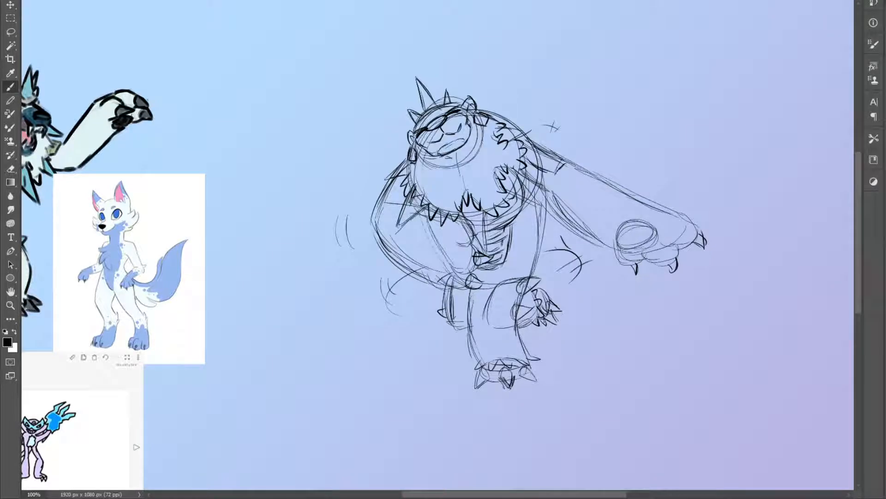
mouse_move(384, 205)
mouse_down()
mouse_move(374, 213)
mouse_move(406, 178)
mouse_up()
drag(375, 208, 415, 155)
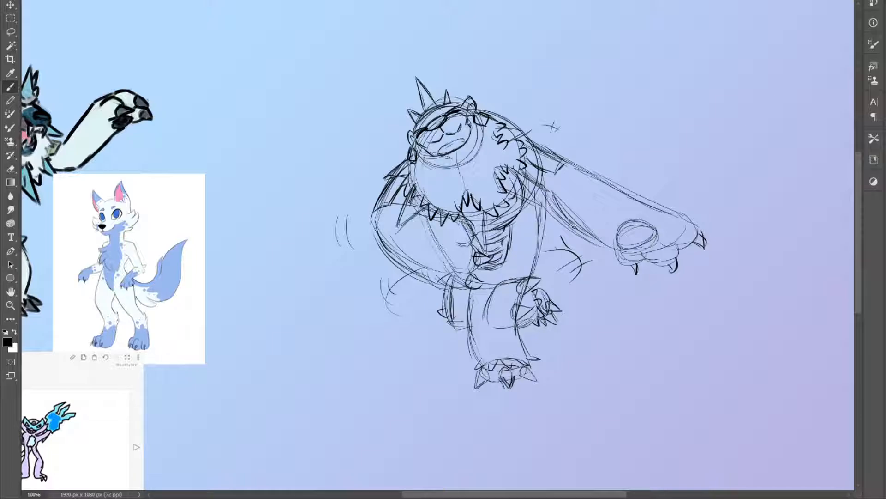
key(z)
alt+click(610, 321)
key(ctrl+s)
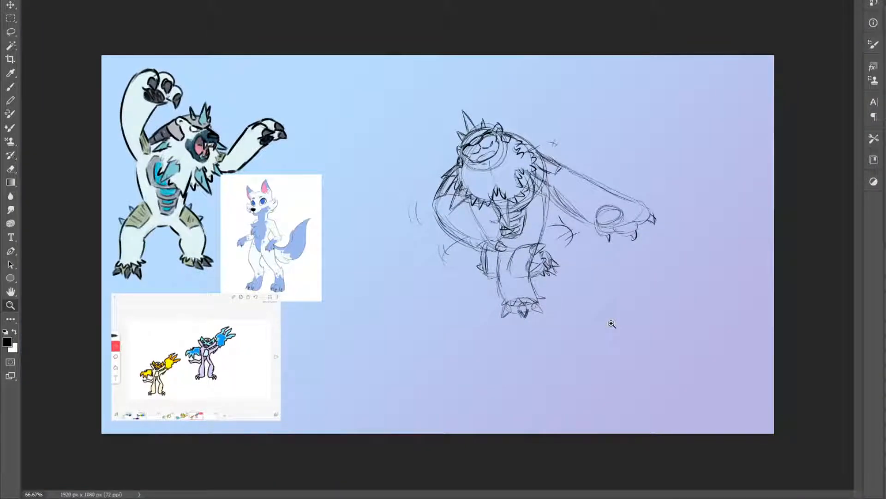
Sample a grey from the polar bear reference and fill the whole bear sketch with it
key(i)
click(153, 172)
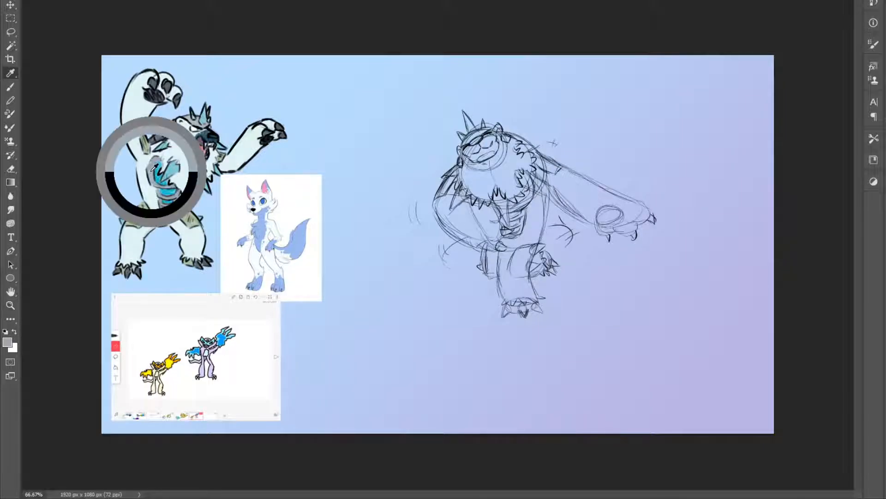
key(b)
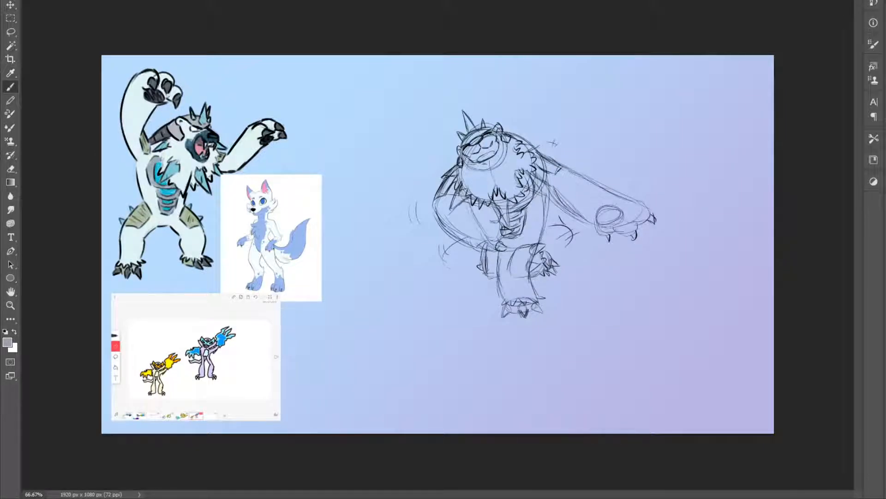
mouse_move(455, 229)
mouse_down()
mouse_move(440, 213)
mouse_move(463, 163)
mouse_move(466, 119)
mouse_move(478, 143)
mouse_move(470, 127)
mouse_move(497, 129)
mouse_move(498, 138)
mouse_move(476, 153)
mouse_move(443, 210)
mouse_move(467, 217)
mouse_move(490, 172)
mouse_move(498, 184)
mouse_move(494, 222)
mouse_move(455, 233)
mouse_move(485, 245)
mouse_move(489, 271)
mouse_move(498, 247)
mouse_move(492, 271)
mouse_move(480, 231)
mouse_move(461, 225)
mouse_move(485, 217)
mouse_move(503, 225)
mouse_move(508, 309)
mouse_move(540, 302)
mouse_move(526, 303)
mouse_move(524, 249)
mouse_move(519, 300)
mouse_move(508, 304)
mouse_move(504, 268)
mouse_move(508, 294)
mouse_move(519, 250)
mouse_move(514, 185)
mouse_up()
mouse_move(513, 217)
mouse_down()
mouse_move(523, 261)
mouse_move(535, 207)
mouse_move(526, 231)
mouse_move(524, 176)
mouse_move(517, 189)
mouse_move(543, 217)
mouse_move(532, 259)
mouse_move(544, 257)
mouse_move(553, 273)
mouse_move(548, 259)
mouse_move(546, 270)
mouse_move(532, 266)
mouse_move(545, 264)
mouse_move(537, 244)
mouse_move(550, 186)
mouse_move(529, 165)
mouse_move(485, 176)
mouse_move(480, 155)
mouse_move(505, 142)
mouse_move(536, 156)
mouse_move(522, 146)
mouse_move(512, 176)
mouse_move(500, 151)
mouse_move(557, 173)
mouse_move(539, 160)
mouse_move(567, 180)
mouse_move(559, 198)
mouse_move(605, 234)
mouse_move(655, 212)
mouse_move(640, 212)
mouse_move(654, 218)
mouse_move(572, 178)
mouse_move(567, 194)
mouse_move(583, 205)
mouse_move(591, 198)
mouse_move(637, 215)
mouse_move(583, 202)
mouse_move(556, 166)
mouse_up()
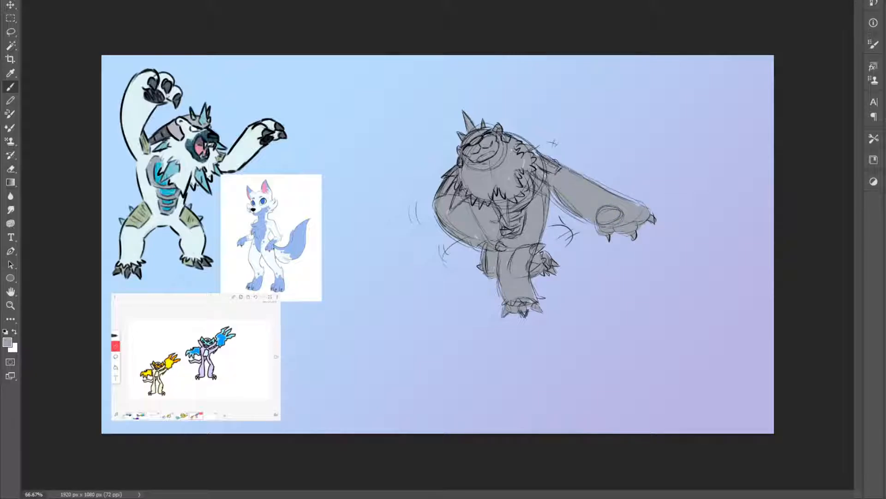
Show the other creature sketches and move the bear down to the free space below the pink creature
key(z)
key(ctrl+minus)
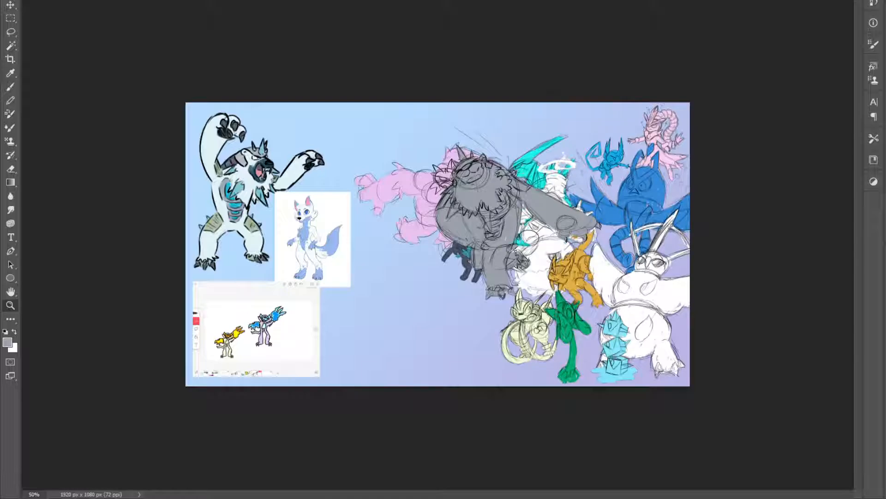
key(v)
drag(491, 222, 419, 282)
scroll(418, 279, up, 3)
scroll(418, 279, down, 3)
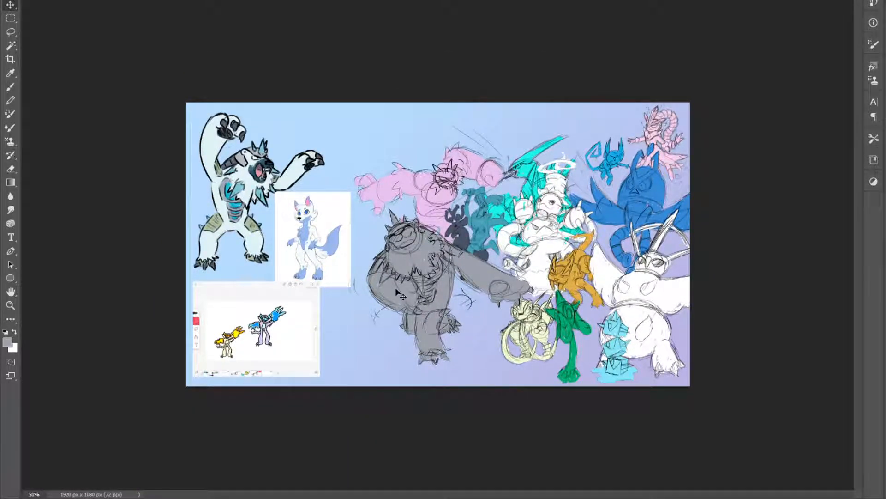
scroll(401, 260, up, 2)
scroll(401, 260, down, 2)
Try the bear mirrored horizontally and compare the flipped pose and earlier placements with the original by undoing and redoing
click(211, 391)
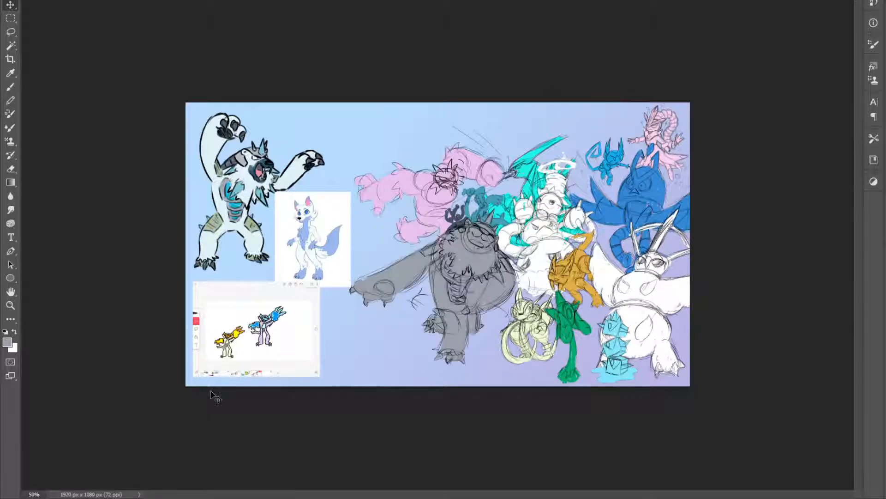
key(ctrl+z)
key(ctrl+shift+z)
key(ctrl+z)
key(ctrl+shift+z)
key(ctrl+z)
key(ctrl+shift+z)
key(ctrl+z)
key(ctrl+shift+z)
key(ctrl+z)
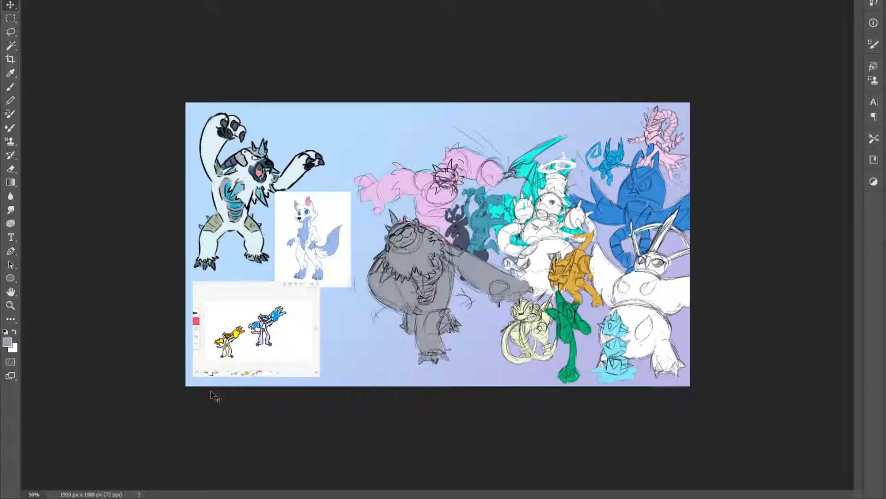
key(ctrl+z)
key(ctrl+z)
key(ctrl+z)
key(ctrl+shift+z)
key(ctrl+shift+z)
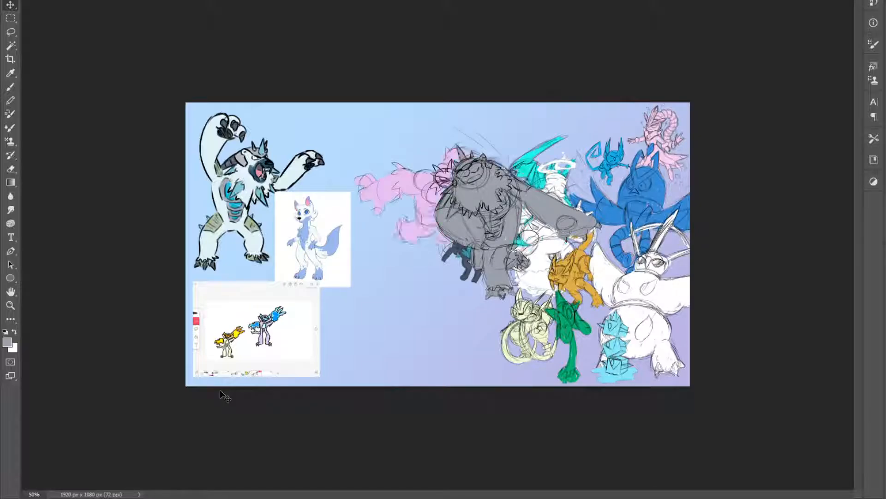
key(ctrl+shift+z)
key(ctrl+shift+z)
key(ctrl+z)
key(ctrl+shift+z)
key(ctrl+z)
key(ctrl+shift+z)
key(ctrl+z)
key(ctrl+shift+z)
key(ctrl+z)
key(ctrl+shift+z)
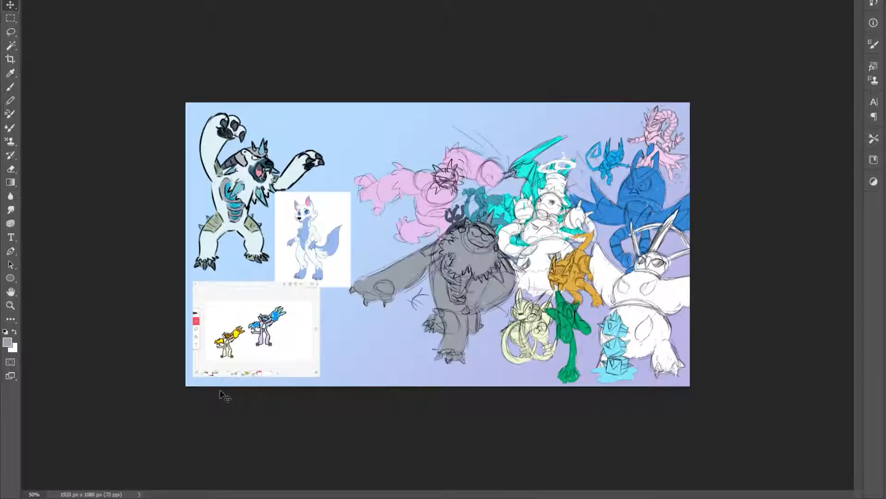
key(ctrl+z)
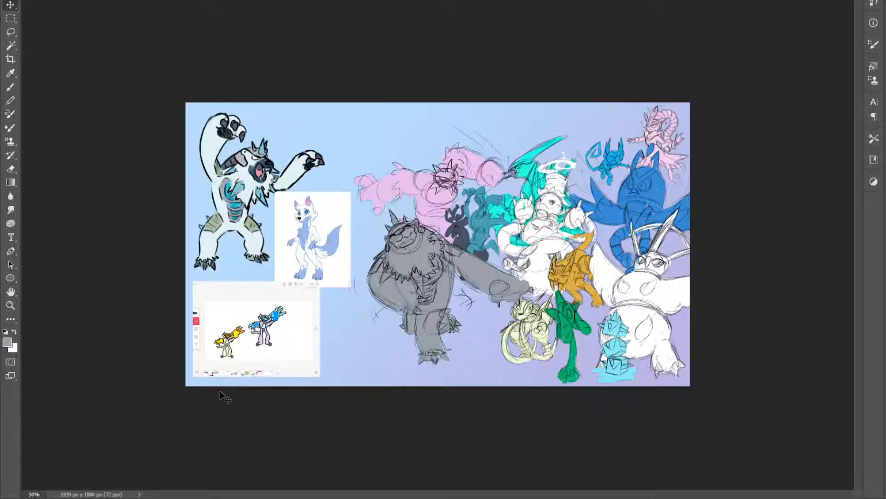
key(ctrl+z)
key(ctrl+z)
key(ctrl+z)
key(ctrl+shift+z)
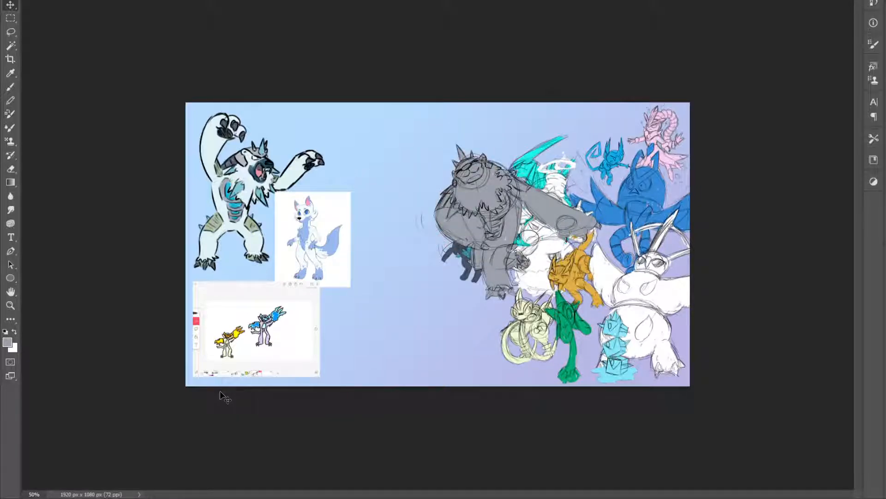
key(ctrl+shift+z)
key(ctrl+shift+z)
key(ctrl+shift+z)
key(ctrl+z)
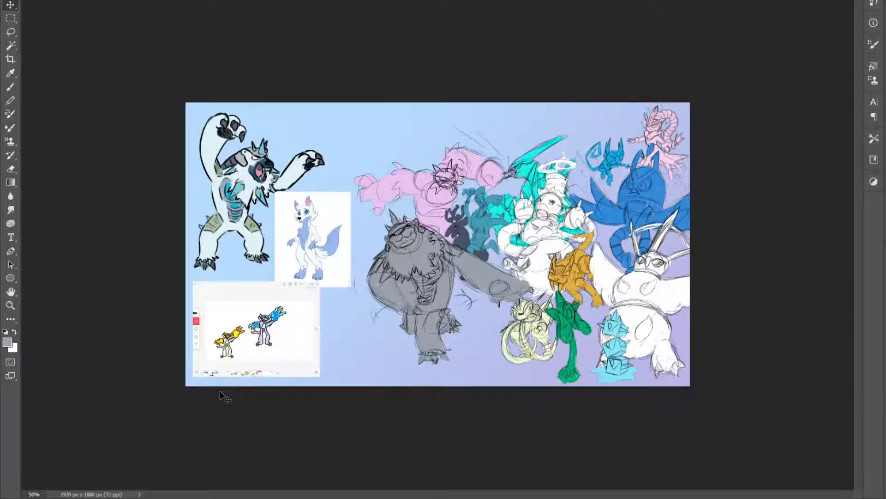
key(ctrl+shift+z)
key(ctrl+z)
key(ctrl+z)
key(ctrl+shift+z)
key(ctrl+shift+z)
key(ctrl+z)
key(ctrl+y)
key(ctrl+y)
key(ctrl+z)
key(ctrl+z)
key(ctrl+z)
key(ctrl+shift+z)
key(ctrl+shift+z)
key(ctrl+shift+z)
key(ctrl+shift+z)
key(ctrl+z)
Hide the other creature sketches, move the bear up beside its reference near the canvas's upper edge, and save the file
key(z)
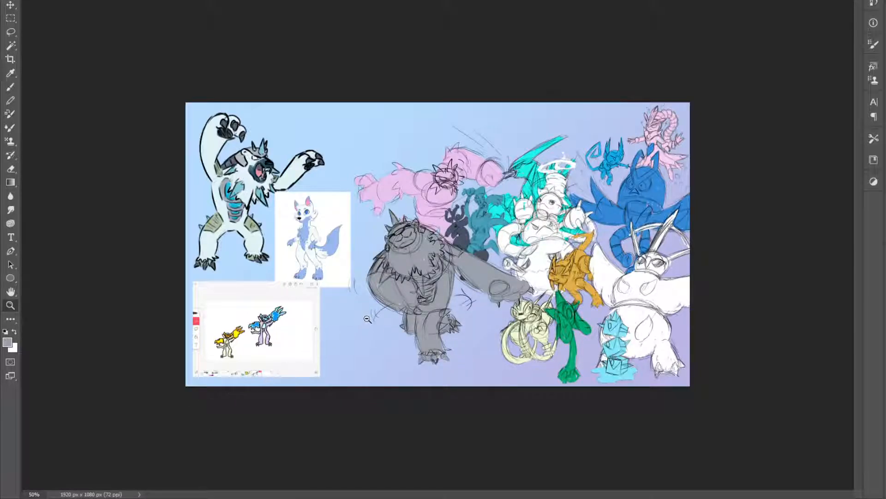
click(368, 319)
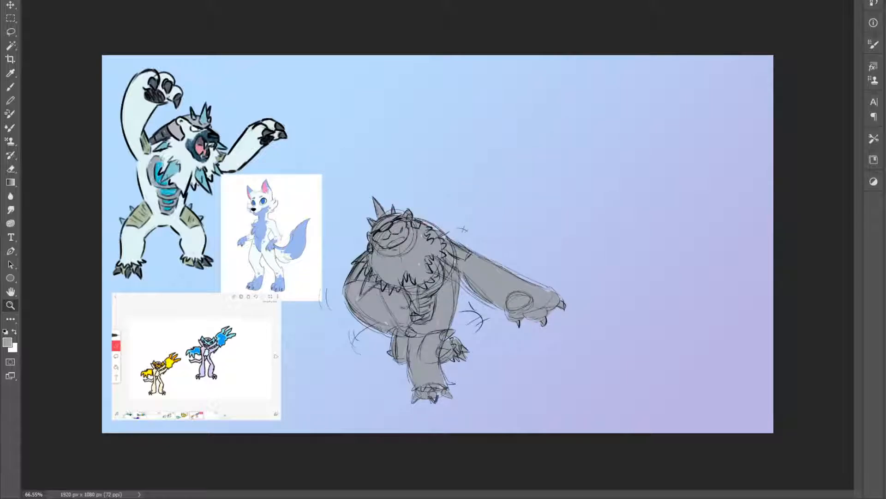
key(v)
mouse_move(394, 271)
mouse_down()
mouse_move(441, 162)
mouse_move(427, 133)
mouse_move(426, 143)
mouse_up()
key(ctrl+s)
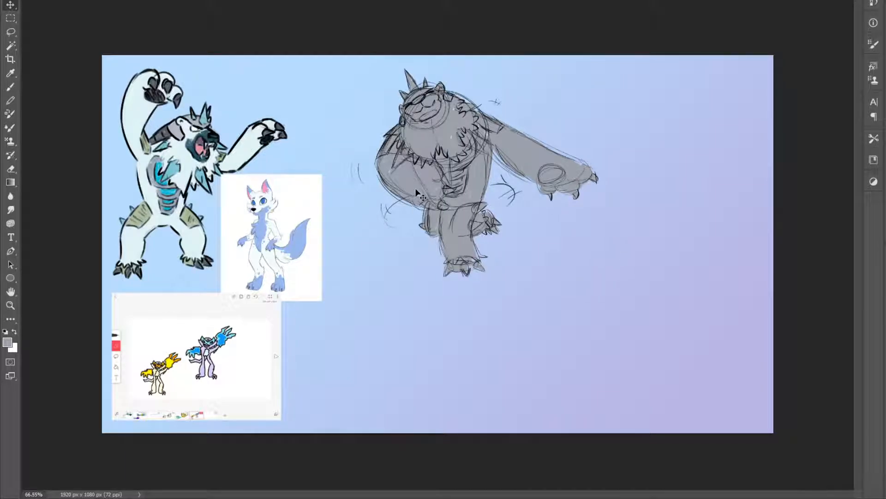
drag(434, 130, 402, 124)
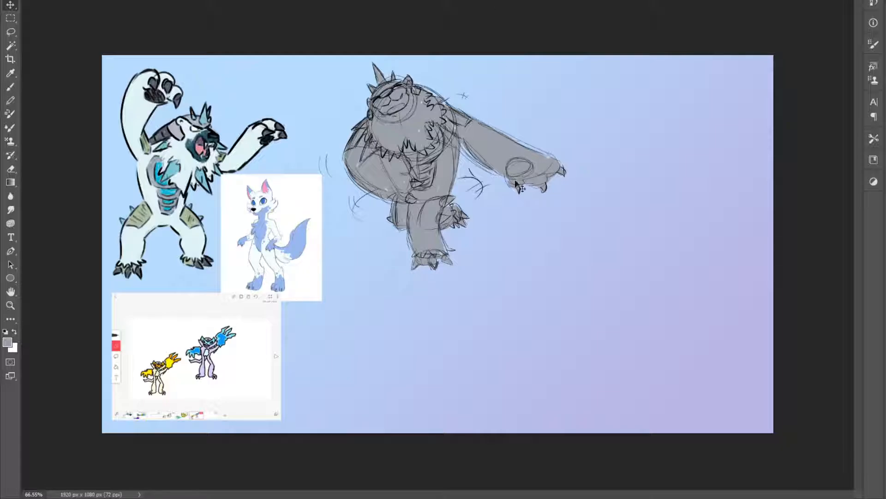
Switch to the Brush with black as the foreground colour
key(b)
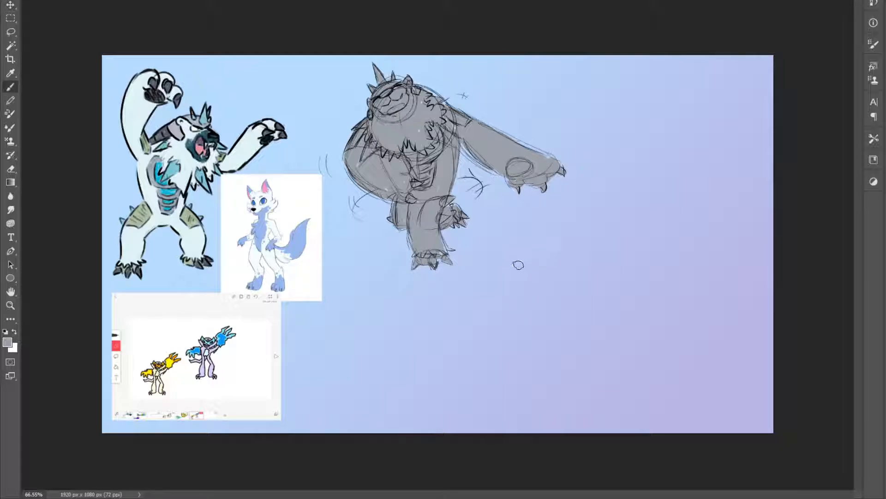
click(6, 331)
drag(698, 203, 647, 254)
drag(660, 247, 706, 203)
drag(649, 263, 696, 234)
key(ctrl+z)
Sketch the wolf's oval torso, hips and two bent legs below the bear's outstretched paw
mouse_move(547, 286)
mouse_down()
mouse_move(569, 286)
mouse_move(567, 261)
mouse_move(563, 291)
mouse_up()
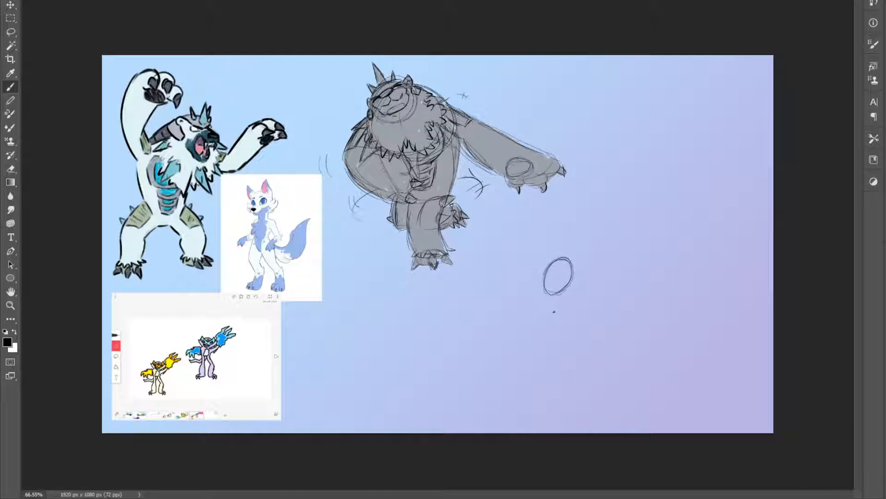
mouse_move(552, 297)
mouse_down()
mouse_move(537, 311)
mouse_move(561, 312)
mouse_up()
mouse_move(507, 320)
mouse_down()
mouse_move(529, 305)
mouse_move(547, 334)
mouse_move(566, 305)
mouse_move(521, 309)
mouse_move(511, 320)
mouse_move(522, 312)
mouse_move(556, 347)
mouse_move(547, 360)
mouse_move(544, 333)
mouse_up()
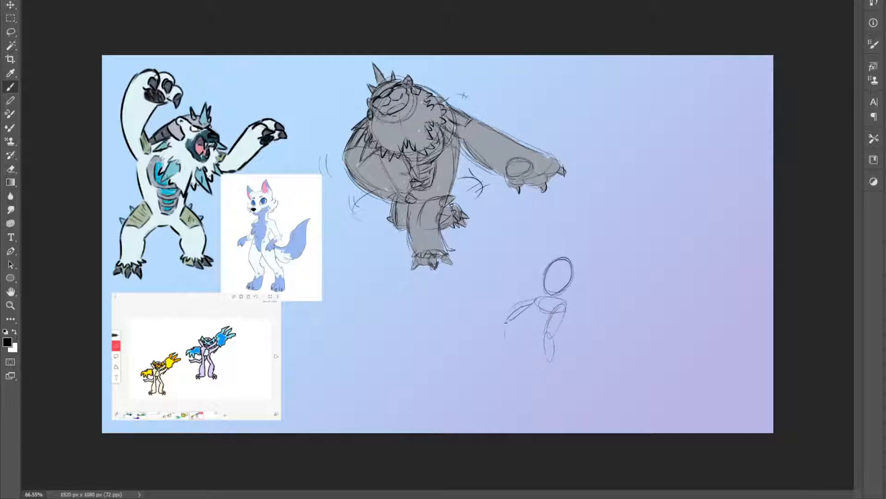
drag(554, 361, 558, 369)
key(ctrl+z)
drag(512, 346, 521, 360)
mouse_move(544, 328)
mouse_down()
mouse_move(541, 354)
mouse_move(553, 310)
mouse_move(540, 333)
mouse_up()
mouse_move(563, 304)
mouse_down()
mouse_move(556, 325)
mouse_move(513, 321)
mouse_move(533, 298)
mouse_up()
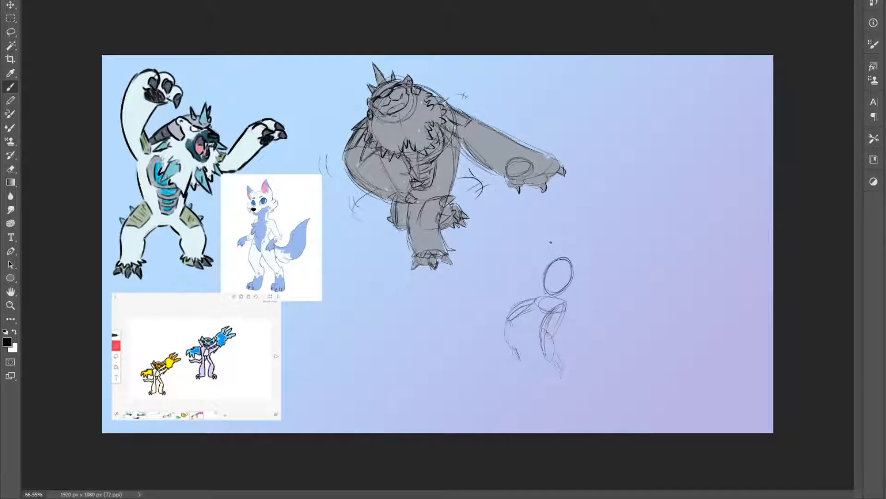
Sketch the wolf's head with pointed ears and face, a raised arm with a hand, and the other arm's guide line
mouse_move(552, 255)
mouse_down()
mouse_move(571, 253)
mouse_move(572, 234)
mouse_move(555, 228)
mouse_move(576, 231)
mouse_up()
drag(577, 229, 575, 203)
drag(546, 266, 505, 279)
mouse_move(548, 255)
mouse_down()
mouse_move(539, 237)
mouse_move(557, 230)
mouse_move(581, 252)
mouse_move(563, 211)
mouse_move(577, 233)
mouse_move(548, 233)
mouse_move(570, 231)
mouse_move(556, 230)
mouse_move(567, 245)
mouse_move(545, 238)
mouse_up()
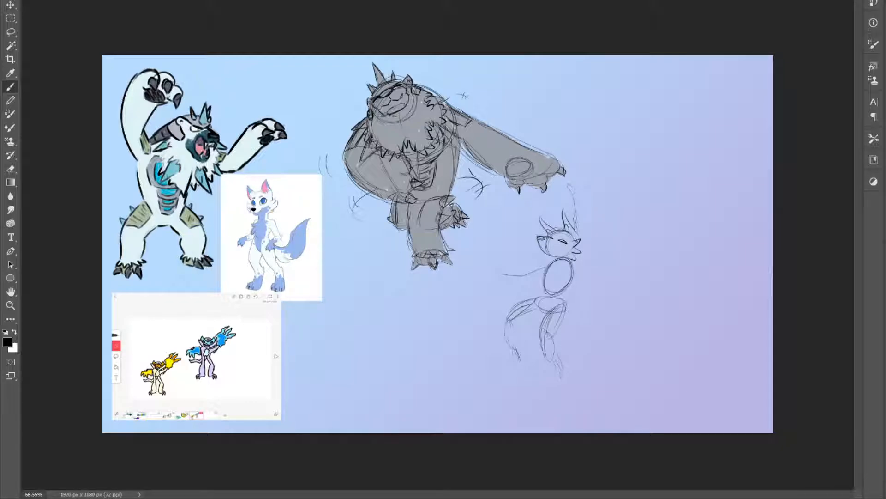
mouse_move(576, 226)
mouse_down()
mouse_move(572, 198)
mouse_move(584, 236)
mouse_move(575, 269)
mouse_up()
mouse_move(571, 189)
mouse_down()
mouse_move(577, 195)
mouse_move(568, 187)
mouse_move(562, 199)
mouse_up()
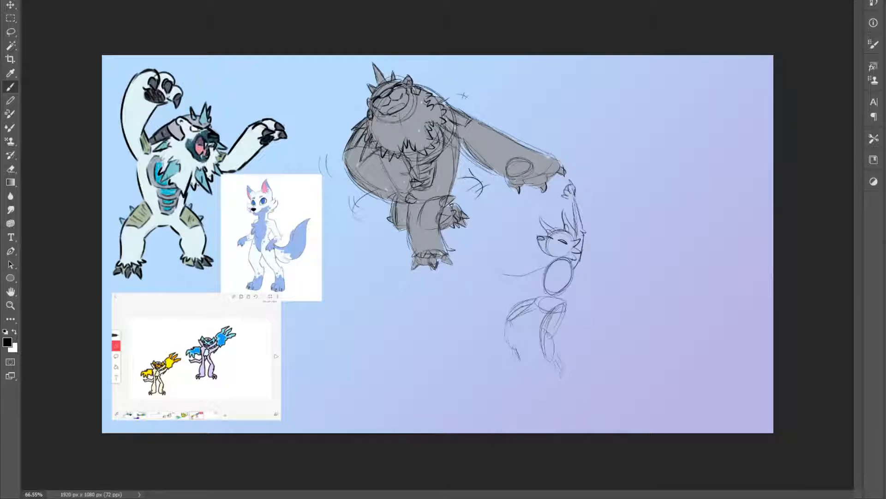
Flesh out the wolf's outstretched arm and chest fur, and refine the legs with clawed feet
mouse_move(548, 262)
mouse_down()
mouse_move(490, 273)
mouse_move(525, 282)
mouse_move(546, 274)
mouse_up()
drag(584, 230, 590, 240)
mouse_move(556, 280)
mouse_down()
mouse_move(543, 261)
mouse_move(554, 259)
mouse_move(566, 290)
mouse_move(562, 302)
mouse_move(541, 292)
mouse_move(563, 325)
mouse_move(553, 337)
mouse_move(537, 328)
mouse_move(542, 313)
mouse_up()
mouse_move(539, 321)
mouse_down()
mouse_move(562, 373)
mouse_move(537, 326)
mouse_up()
mouse_move(538, 332)
mouse_down()
mouse_move(535, 347)
mouse_move(553, 359)
mouse_up()
mouse_move(545, 354)
mouse_down()
mouse_move(566, 364)
mouse_move(559, 381)
mouse_move(569, 382)
mouse_move(556, 331)
mouse_move(567, 353)
mouse_move(514, 350)
mouse_move(514, 368)
mouse_move(524, 368)
mouse_move(527, 327)
mouse_move(547, 314)
mouse_up()
mouse_move(507, 352)
mouse_down()
mouse_move(506, 323)
mouse_move(524, 301)
mouse_up()
drag(515, 310, 532, 300)
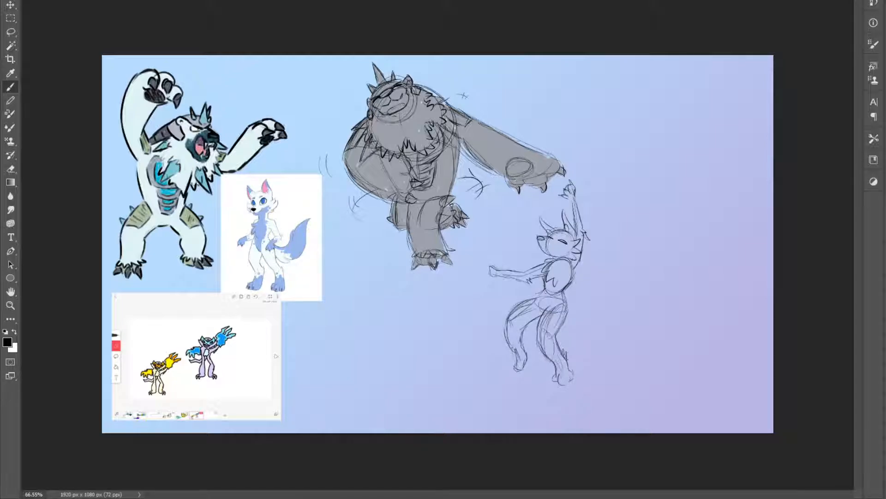
mouse_move(523, 367)
mouse_down()
mouse_move(565, 385)
mouse_move(576, 363)
mouse_move(569, 384)
mouse_up()
Draw a large bushy tail curving up behind the wolf to a pointed tip
mouse_move(582, 308)
mouse_down()
mouse_move(595, 273)
mouse_move(623, 253)
mouse_up()
drag(584, 336, 623, 255)
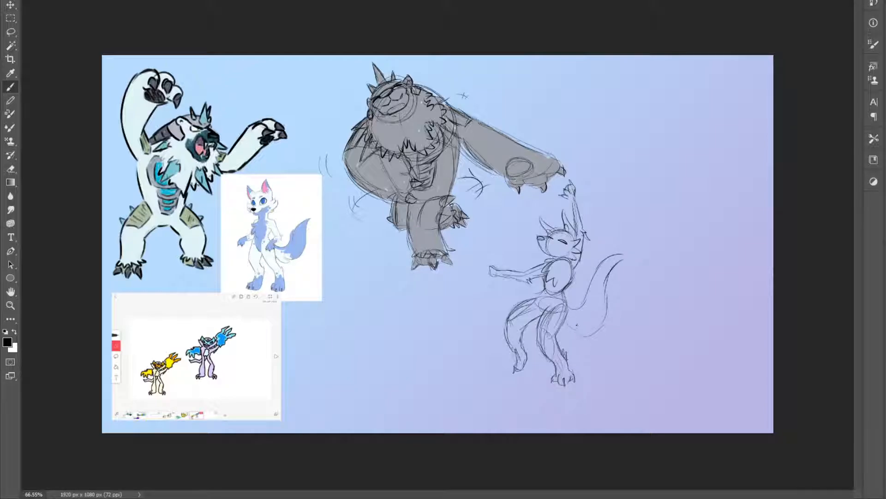
mouse_move(574, 335)
mouse_down()
mouse_move(592, 339)
mouse_move(582, 325)
mouse_move(602, 323)
mouse_move(609, 277)
mouse_up()
mouse_move(579, 307)
mouse_down()
mouse_move(596, 264)
mouse_move(630, 255)
mouse_up()
drag(612, 286, 594, 331)
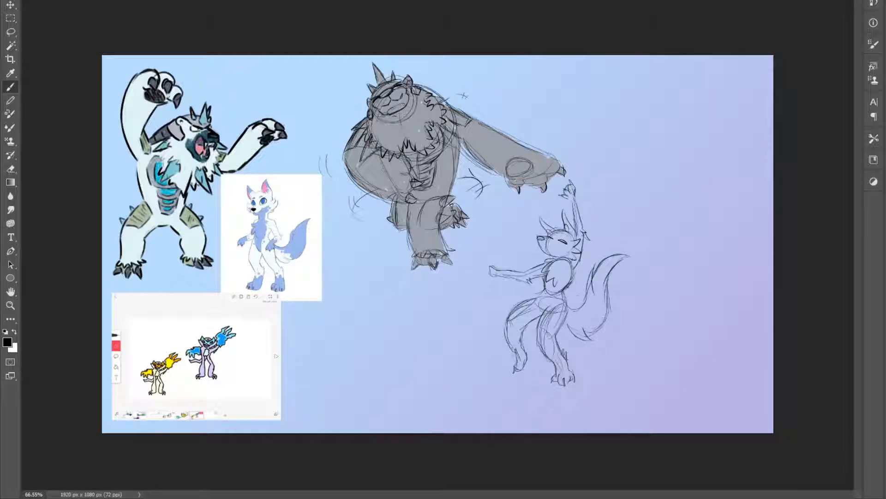
Add finishing strokes to the wolf's outstretched hand, hips, shoulder and face
drag(490, 271, 492, 277)
mouse_move(544, 298)
mouse_down()
mouse_move(548, 307)
mouse_move(545, 298)
mouse_move(557, 297)
mouse_up()
drag(571, 264, 565, 270)
drag(540, 243, 568, 250)
Sample the light blue from the wolf reference and fill the wolf's head, torso, arms, legs and tail with it
key(i)
drag(270, 217, 266, 224)
key(b)
mouse_move(551, 285)
mouse_down()
mouse_move(557, 295)
mouse_move(553, 272)
mouse_up()
mouse_move(492, 276)
mouse_down()
mouse_move(526, 280)
mouse_move(554, 265)
mouse_move(541, 238)
mouse_move(553, 239)
mouse_move(547, 229)
mouse_move(575, 243)
mouse_move(569, 226)
mouse_move(564, 274)
mouse_move(580, 244)
mouse_up()
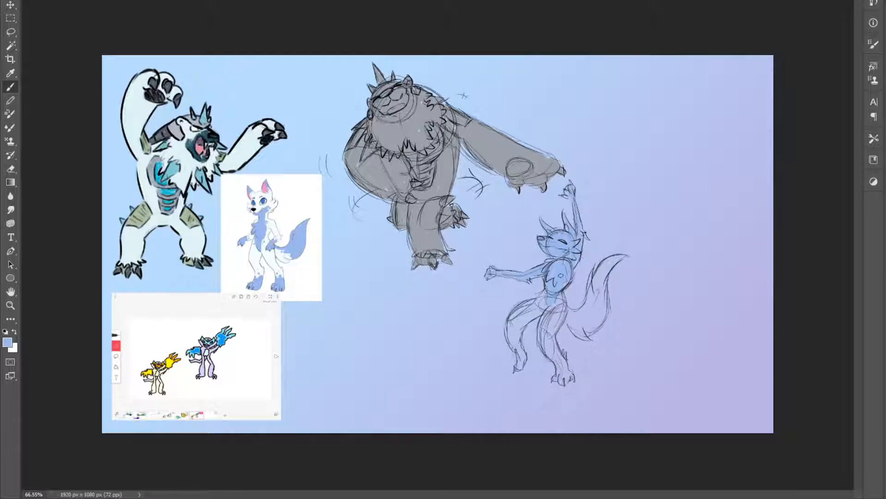
mouse_move(518, 367)
mouse_down()
mouse_move(527, 314)
mouse_move(549, 310)
mouse_move(544, 341)
mouse_move(561, 309)
mouse_move(553, 353)
mouse_move(569, 375)
mouse_up()
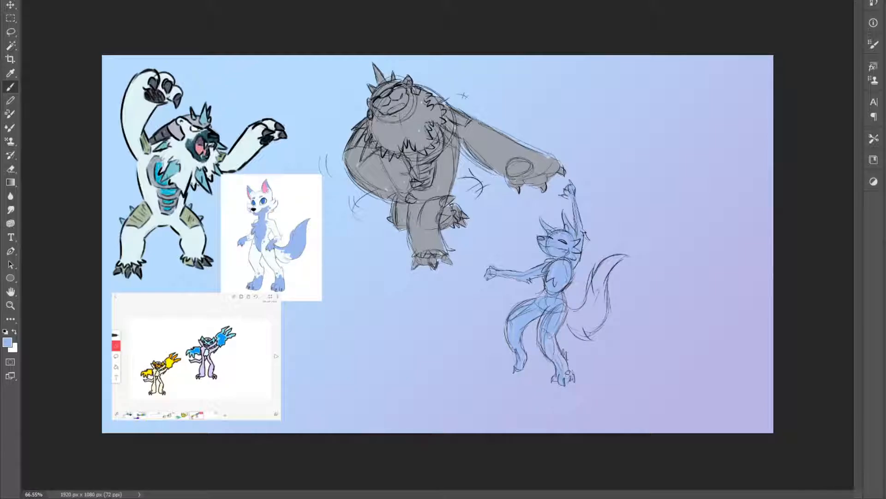
mouse_move(560, 326)
mouse_down()
mouse_move(585, 343)
mouse_move(573, 333)
mouse_move(575, 311)
mouse_move(590, 289)
mouse_move(589, 318)
mouse_move(593, 306)
mouse_move(605, 320)
mouse_move(595, 286)
mouse_move(619, 261)
mouse_move(608, 276)
mouse_up()
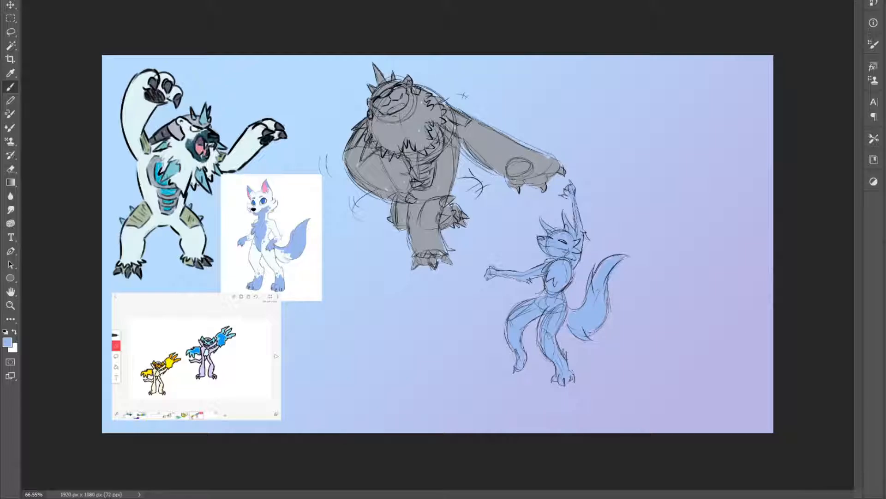
Move the bear and wolf sketches together to the right side of the canvas, opening space beside the references
scroll(305, 252, up, 2)
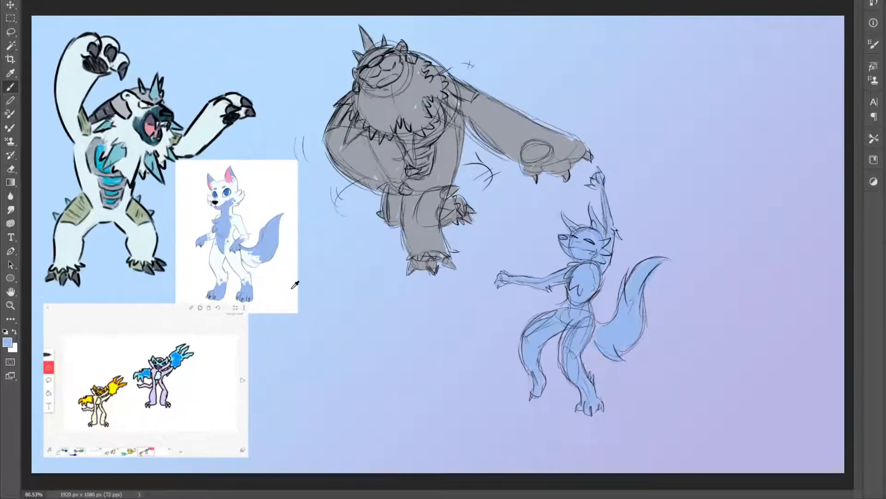
scroll(294, 283, down, 1)
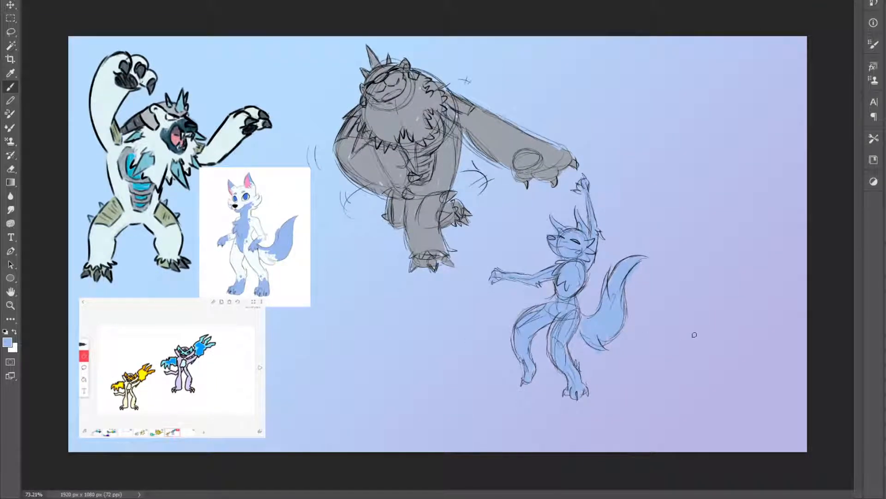
drag(577, 307, 579, 313)
key(v)
drag(557, 284, 701, 299)
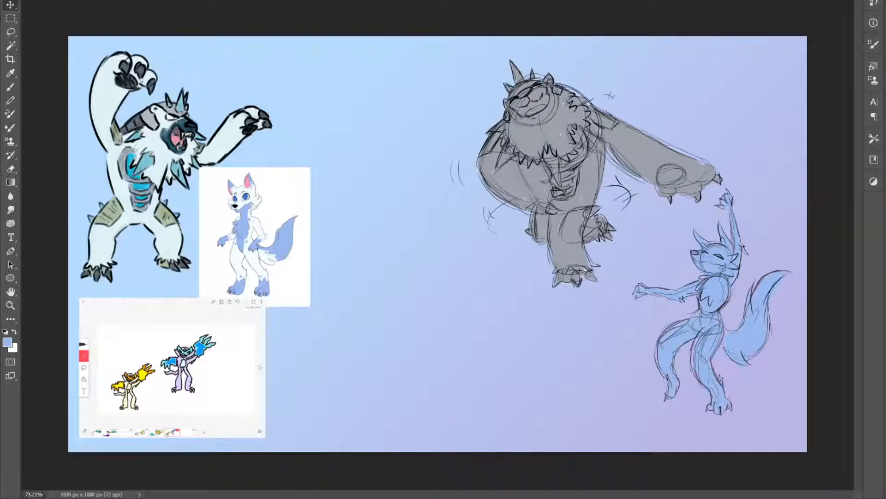
Rough in the third creature's body and head as two stacked circles in black, undoing the side tufts tried on the head
key(b)
key(d)
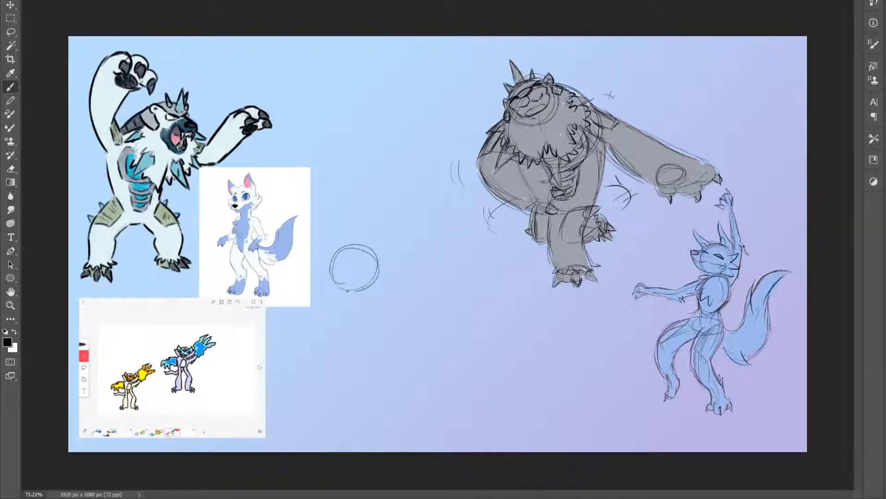
mouse_move(393, 268)
mouse_down()
mouse_move(382, 287)
mouse_move(405, 307)
mouse_move(425, 300)
mouse_move(416, 269)
mouse_move(386, 297)
mouse_move(429, 308)
mouse_up()
key(ctrl+z)
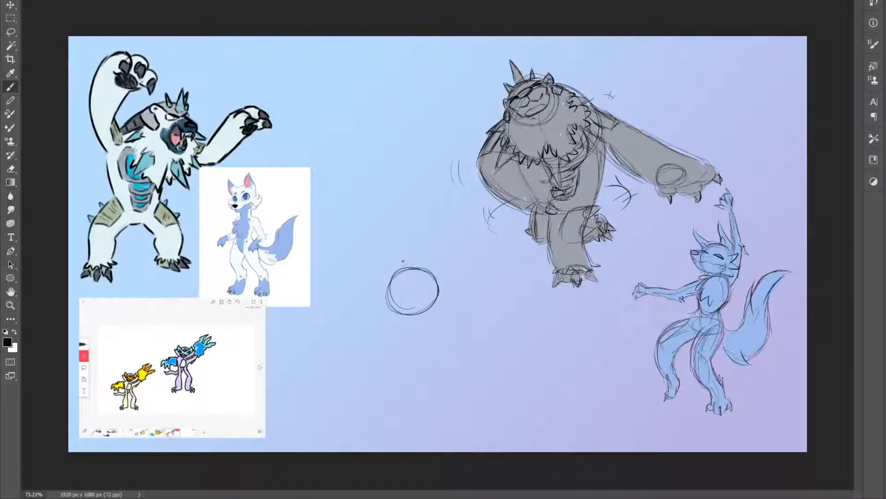
mouse_move(398, 272)
mouse_down()
mouse_move(409, 247)
mouse_move(438, 249)
mouse_move(397, 230)
mouse_move(409, 271)
mouse_move(440, 238)
mouse_move(402, 233)
mouse_up()
mouse_move(394, 271)
mouse_down()
mouse_move(372, 248)
mouse_move(388, 249)
mouse_up()
mouse_move(429, 271)
mouse_down()
mouse_move(452, 254)
mouse_move(445, 244)
mouse_move(454, 250)
mouse_move(421, 269)
mouse_up()
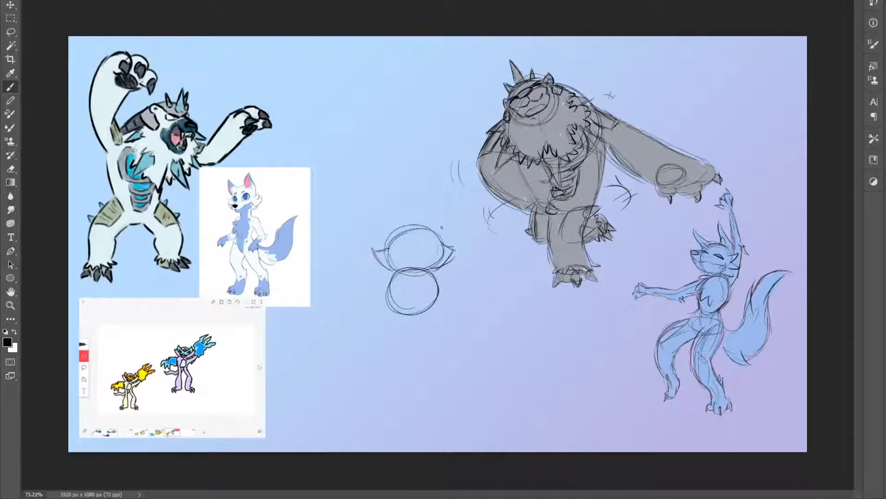
key(ctrl+z)
key(ctrl+z)
key(ctrl+z)
key(ctrl+z)
Sketch the creature's raised arm and its lowered arm, each ending in a large oval hand
mouse_move(430, 204)
mouse_down()
mouse_move(440, 234)
mouse_move(427, 226)
mouse_move(441, 230)
mouse_up()
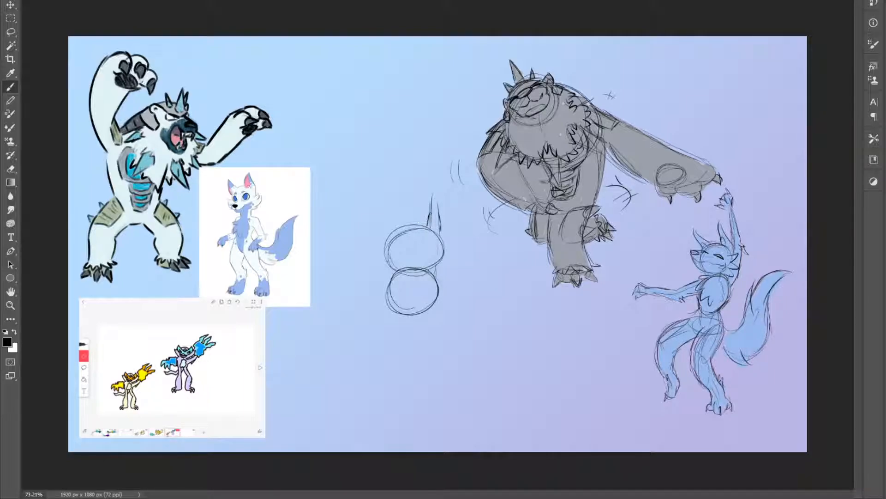
mouse_move(356, 294)
mouse_down()
mouse_move(396, 271)
mouse_move(384, 289)
mouse_up()
mouse_move(432, 215)
mouse_down()
mouse_move(451, 191)
mouse_move(422, 198)
mouse_move(427, 221)
mouse_up()
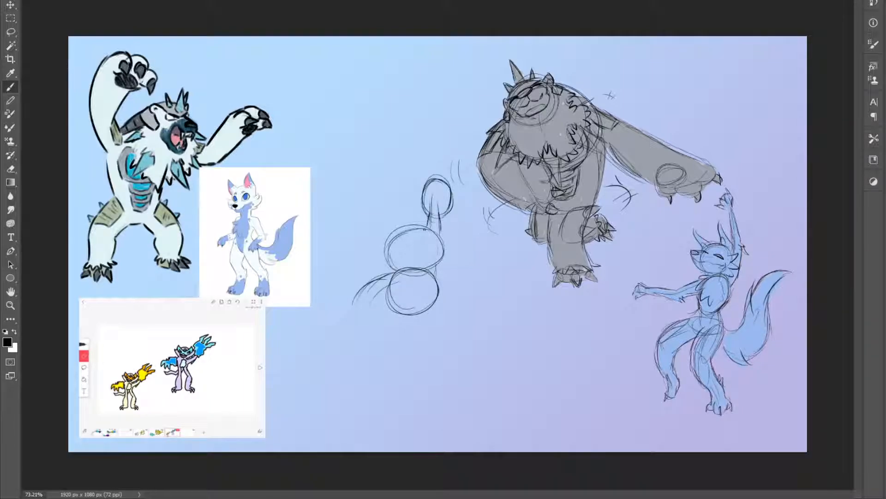
mouse_move(370, 304)
mouse_down()
mouse_move(349, 324)
mouse_move(369, 324)
mouse_move(378, 288)
mouse_up()
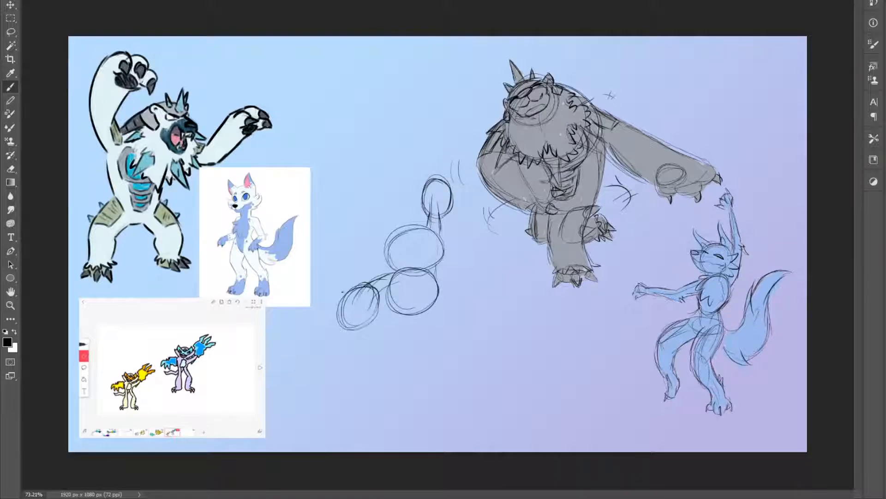
Add long curved claws to the creature's raised hand and its lowered hand
mouse_move(443, 199)
mouse_down()
mouse_move(418, 184)
mouse_move(448, 212)
mouse_up()
mouse_move(454, 180)
mouse_down()
mouse_move(429, 161)
mouse_move(433, 141)
mouse_move(437, 174)
mouse_move(450, 164)
mouse_move(460, 185)
mouse_move(444, 173)
mouse_move(455, 199)
mouse_move(467, 192)
mouse_move(465, 182)
mouse_move(461, 195)
mouse_move(454, 185)
mouse_up()
key(ctrl+z)
key(ctrl+z)
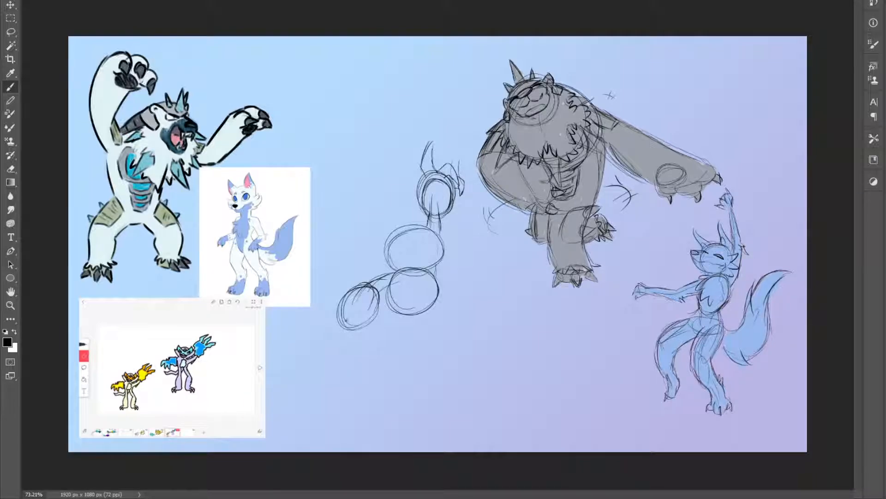
mouse_move(357, 332)
mouse_down()
mouse_move(356, 344)
mouse_move(374, 347)
mouse_move(337, 337)
mouse_move(341, 353)
mouse_move(338, 346)
mouse_up()
mouse_move(340, 316)
mouse_down()
mouse_move(327, 338)
mouse_move(329, 320)
mouse_move(345, 336)
mouse_move(337, 306)
mouse_move(345, 293)
mouse_up()
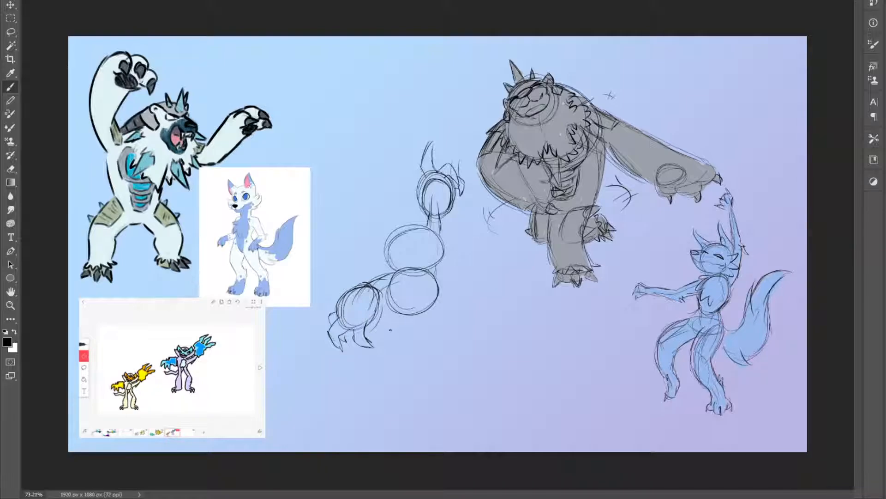
Sketch the creature's two spread legs with thin thighs, bulky lower legs and simple feet below the body circle
drag(440, 209, 441, 232)
mouse_move(401, 321)
mouse_down()
mouse_move(387, 396)
mouse_move(408, 318)
mouse_move(387, 380)
mouse_up()
drag(398, 342, 385, 391)
drag(428, 314, 460, 379)
mouse_move(396, 419)
mouse_down()
mouse_move(403, 412)
mouse_move(394, 421)
mouse_move(378, 412)
mouse_move(405, 410)
mouse_move(382, 402)
mouse_up()
mouse_move(383, 362)
mouse_down()
mouse_move(378, 391)
mouse_move(380, 372)
mouse_move(407, 388)
mouse_move(403, 410)
mouse_up()
mouse_move(400, 316)
mouse_down()
mouse_move(388, 353)
mouse_move(390, 346)
mouse_move(397, 354)
mouse_up()
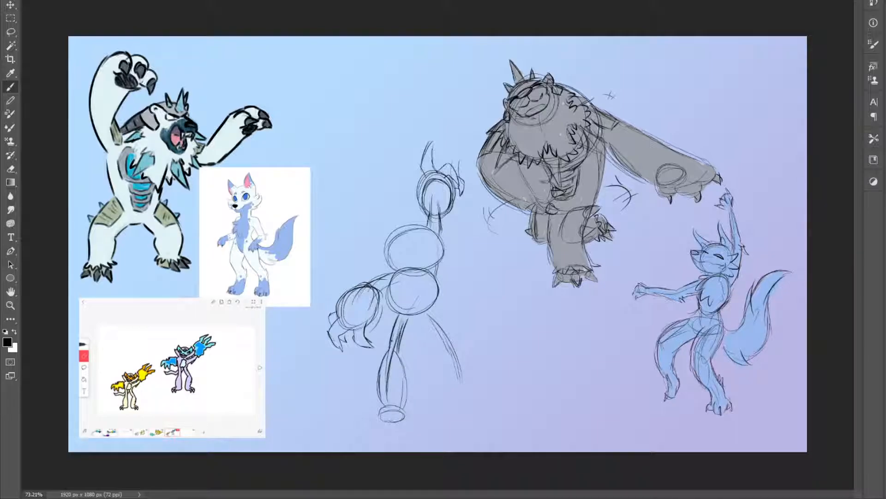
mouse_move(421, 317)
mouse_down()
mouse_move(449, 348)
mouse_move(447, 334)
mouse_move(453, 339)
mouse_move(455, 387)
mouse_up()
mouse_move(443, 347)
mouse_down()
mouse_move(456, 384)
mouse_move(481, 396)
mouse_up()
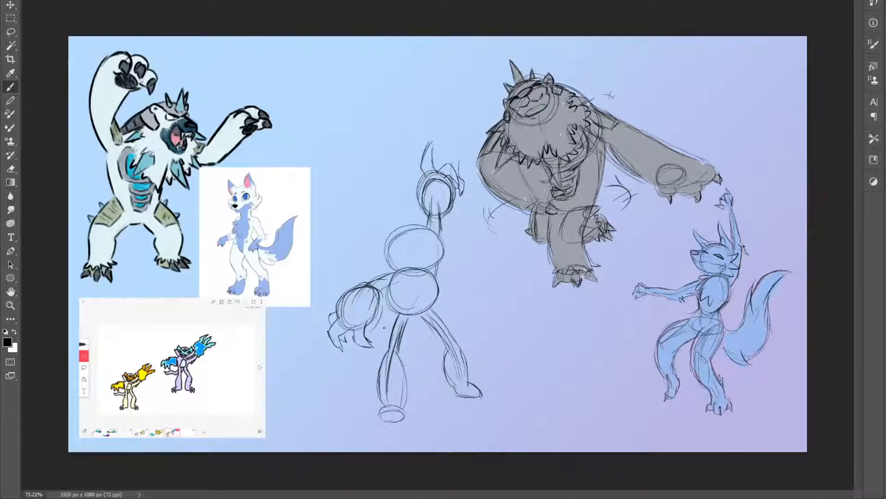
Extend the claws on the lowered hand and sketch pointed cheeks with a toothy grin on the creature's head
mouse_move(346, 357)
mouse_down()
mouse_move(380, 355)
mouse_move(383, 336)
mouse_move(379, 345)
mouse_move(389, 345)
mouse_move(357, 356)
mouse_move(394, 326)
mouse_up()
key(ctrl+z)
mouse_move(375, 257)
mouse_down()
mouse_move(398, 274)
mouse_move(389, 258)
mouse_up()
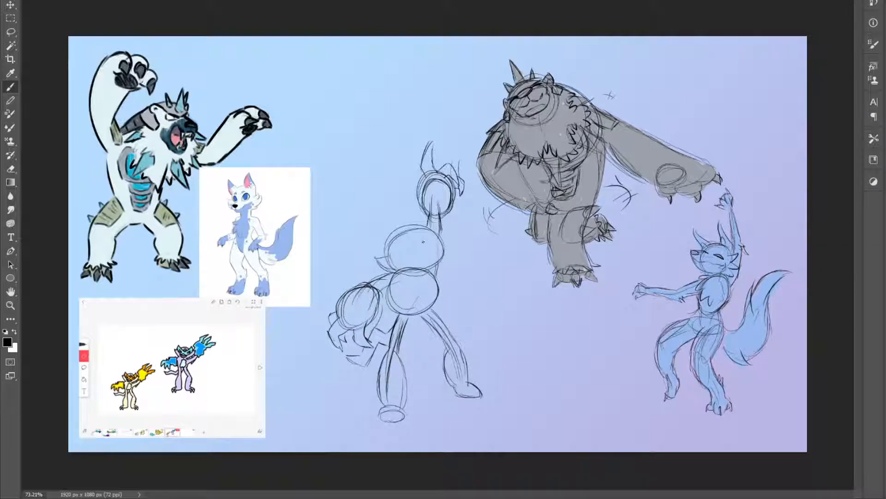
mouse_move(446, 258)
mouse_down()
mouse_move(437, 236)
mouse_move(411, 262)
mouse_move(430, 260)
mouse_move(417, 263)
mouse_move(434, 257)
mouse_move(440, 241)
mouse_move(411, 266)
mouse_up()
mouse_move(408, 254)
mouse_down()
mouse_move(413, 263)
mouse_move(385, 251)
mouse_move(392, 257)
mouse_move(376, 234)
mouse_up()
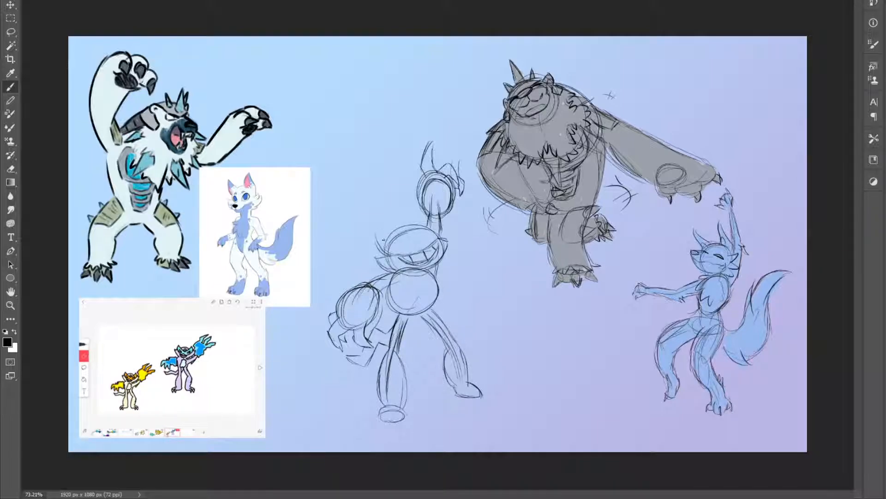
Draw the creature's pointed ear and eyes above the grin, undoing unwanted strokes
mouse_move(431, 236)
mouse_down()
mouse_move(438, 222)
mouse_move(426, 211)
mouse_move(413, 243)
mouse_move(376, 236)
mouse_up()
drag(397, 240, 372, 227)
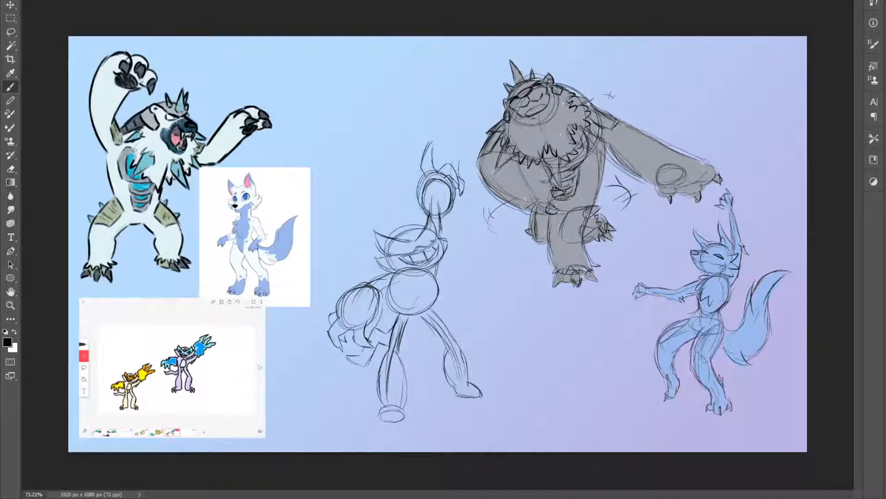
mouse_move(412, 237)
mouse_down()
mouse_move(405, 234)
mouse_move(420, 240)
mouse_move(405, 228)
mouse_move(426, 224)
mouse_move(425, 252)
mouse_move(425, 244)
mouse_move(406, 246)
mouse_move(416, 259)
mouse_move(406, 248)
mouse_move(423, 242)
mouse_up()
key(ctrl+z)
key(ctrl+z)
key(ctrl+z)
key(ctrl+z)
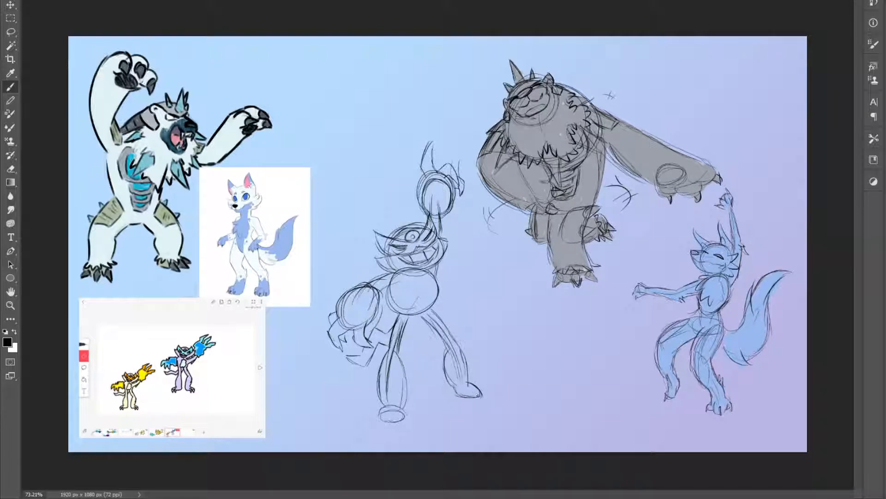
Draw short pointed claws on both of the third creature's feet
drag(462, 395, 471, 408)
mouse_move(472, 391)
mouse_down()
mouse_move(463, 400)
mouse_move(482, 402)
mouse_up()
mouse_move(393, 411)
mouse_down()
mouse_move(393, 426)
mouse_move(407, 426)
mouse_move(376, 423)
mouse_move(383, 421)
mouse_up()
drag(385, 406, 387, 420)
Erase the overlapping construction line inside the front lower leg and add a jagged marking on the body circle
key(e)
mouse_move(388, 354)
mouse_down()
mouse_move(393, 402)
mouse_move(393, 378)
mouse_up()
key(b)
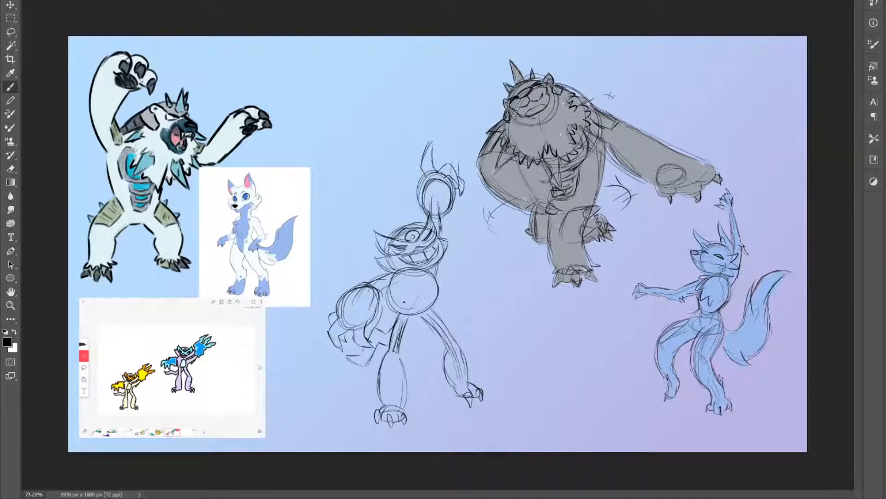
mouse_move(410, 314)
mouse_down()
mouse_move(401, 289)
mouse_move(420, 282)
mouse_move(430, 300)
mouse_move(412, 281)
mouse_move(430, 308)
mouse_up()
Sample the light lavender from the small creature reference and fill the third creature's arms, hands, body, legs and head with it
key(i)
click(180, 360)
key(v)
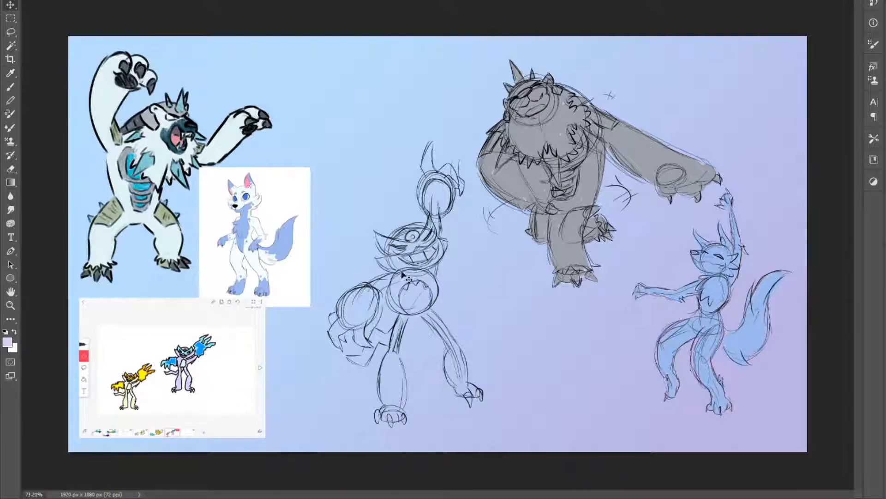
click(339, 340)
key(b)
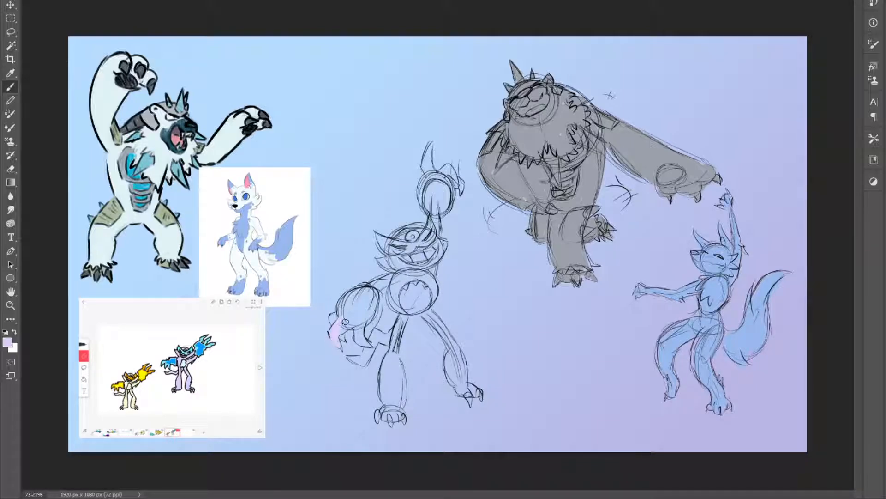
key(ctrl+z)
mouse_move(340, 347)
mouse_down()
mouse_move(335, 323)
mouse_move(351, 337)
mouse_move(337, 336)
mouse_move(350, 326)
mouse_move(363, 339)
mouse_move(348, 300)
mouse_move(369, 294)
mouse_move(375, 305)
mouse_move(398, 276)
mouse_move(381, 334)
mouse_move(363, 357)
mouse_move(347, 353)
mouse_move(395, 328)
mouse_up()
mouse_move(388, 404)
mouse_down()
mouse_move(378, 418)
mouse_move(395, 422)
mouse_move(383, 395)
mouse_move(391, 411)
mouse_move(401, 410)
mouse_move(395, 342)
mouse_up()
mouse_move(396, 287)
mouse_down()
mouse_move(432, 284)
mouse_move(448, 368)
mouse_move(469, 403)
mouse_move(476, 391)
mouse_move(461, 358)
mouse_up()
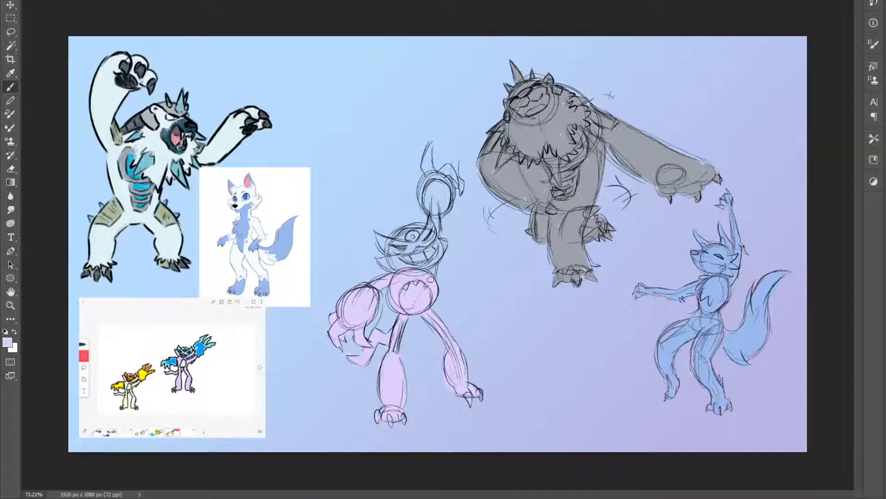
mouse_move(437, 229)
mouse_down()
mouse_move(428, 146)
mouse_move(429, 166)
mouse_move(428, 149)
mouse_move(458, 174)
mouse_move(435, 201)
mouse_up()
mouse_move(387, 257)
mouse_down()
mouse_move(384, 265)
mouse_move(378, 239)
mouse_move(394, 252)
mouse_move(408, 236)
mouse_move(395, 258)
mouse_move(387, 256)
mouse_move(435, 228)
mouse_up()
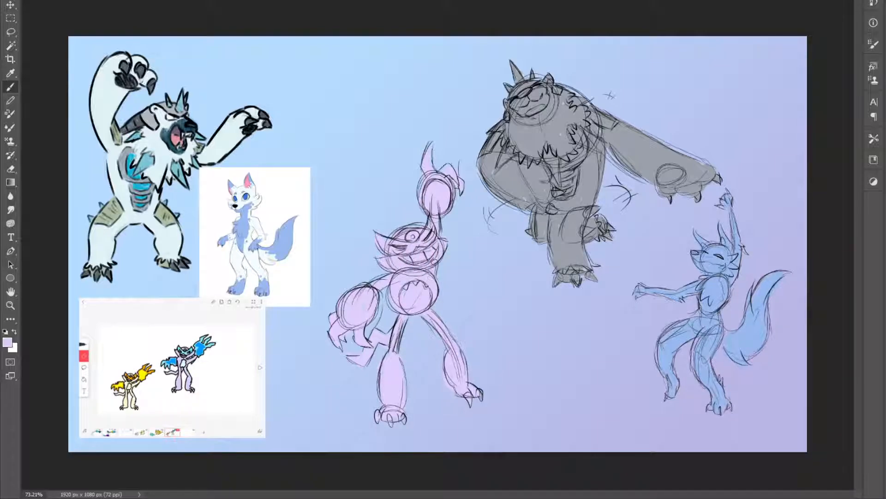
Show the full creature group in place of the references and move the wolf closer to the pale yellow creature
key(z)
key(b)
key(z)
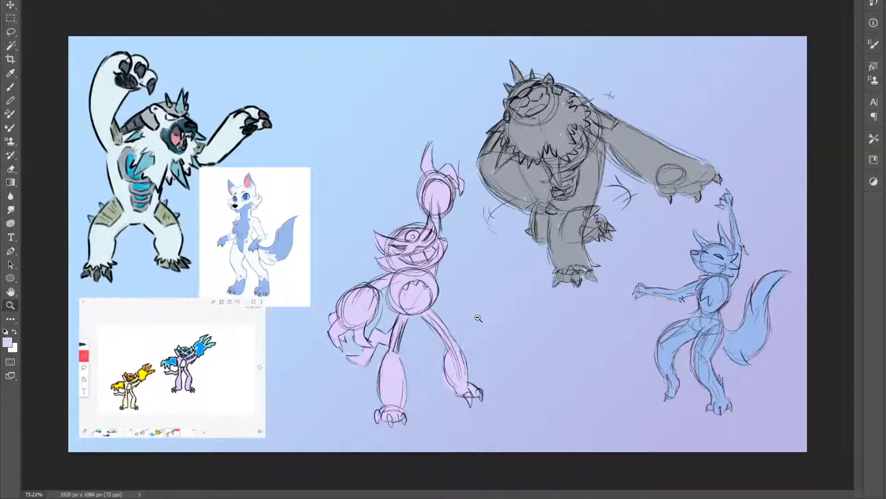
alt+click(477, 318)
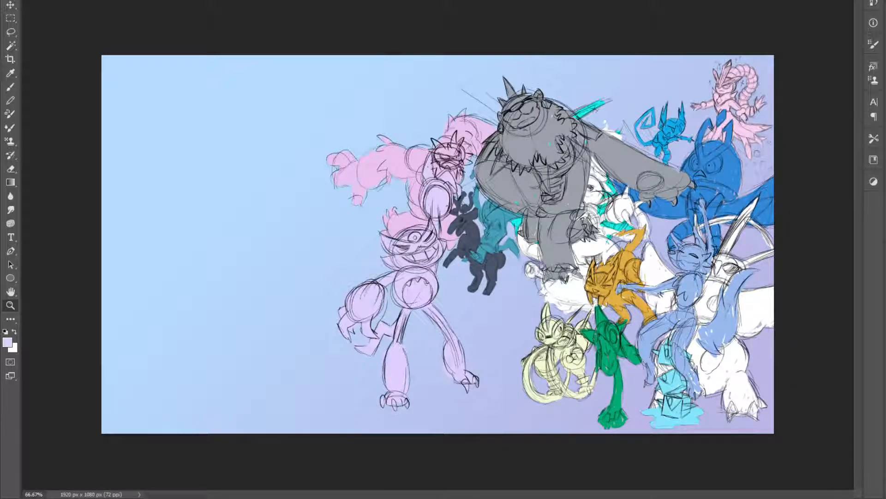
key(v)
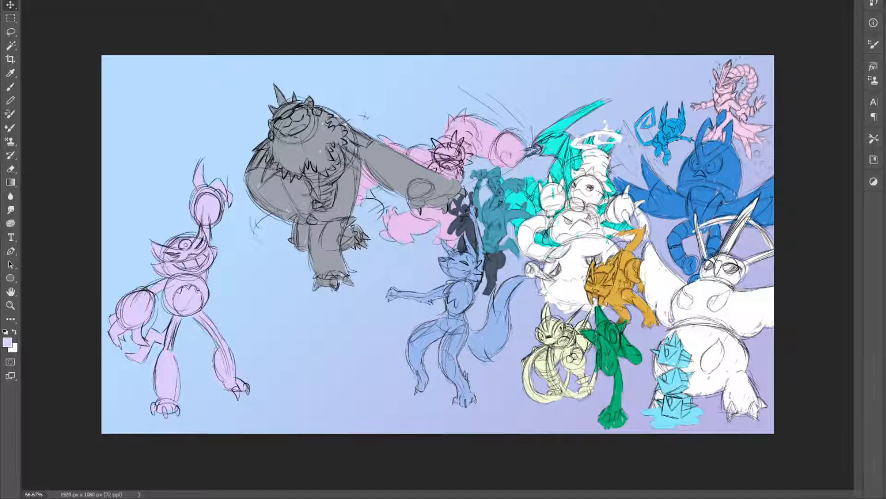
drag(448, 329, 471, 339)
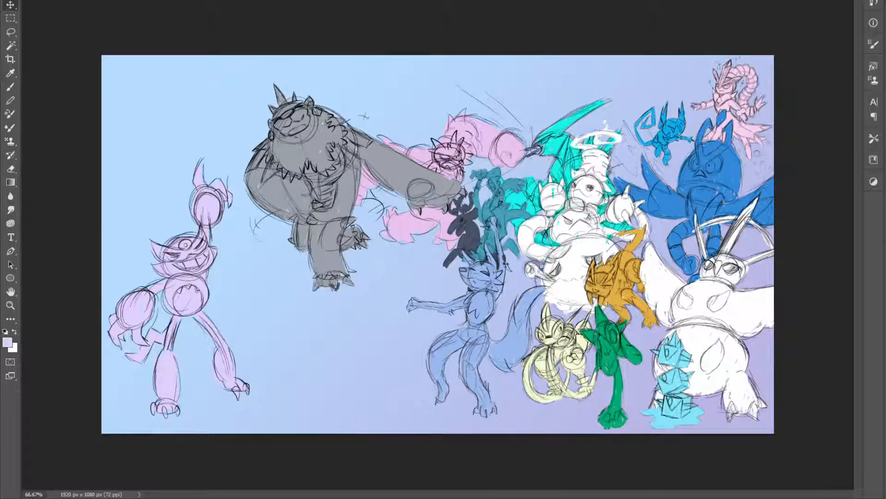
Scale the bear and wolf down together and place them at the left edge of the group, below the pink creature
key(ctrl+t)
drag(561, 83, 372, 168)
drag(335, 367, 483, 379)
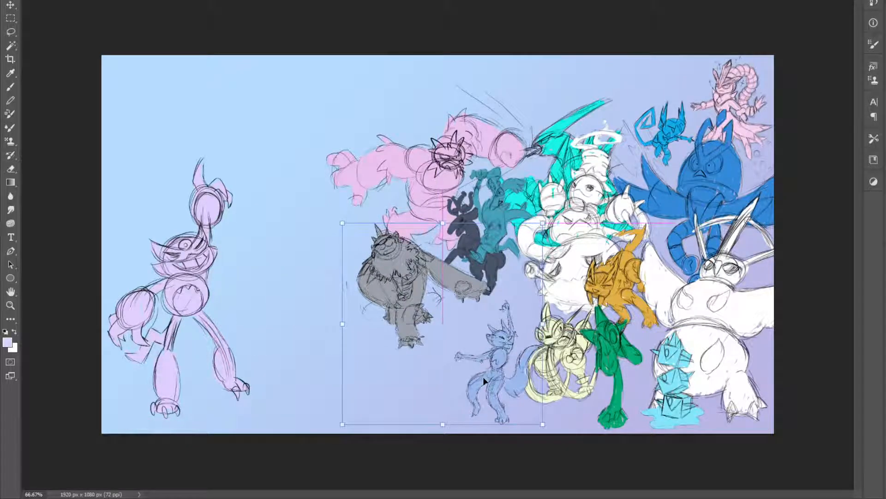
key(Return)
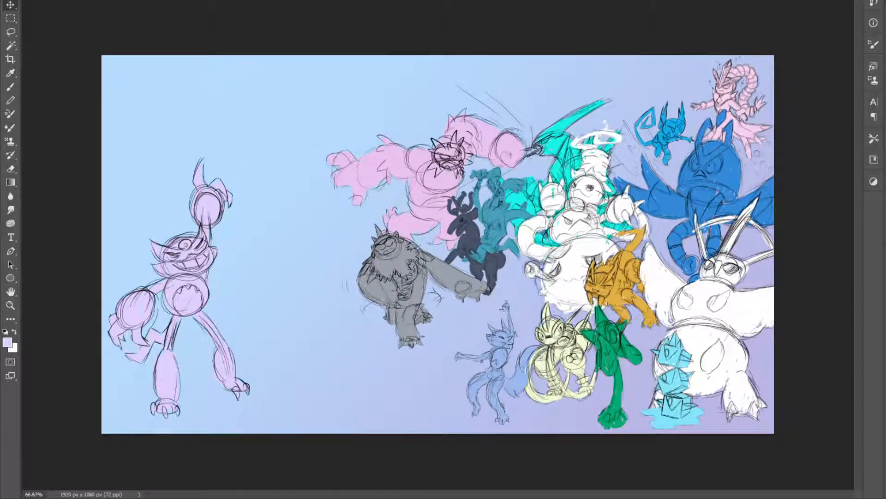
Scale the lavender creature down to about half size and place it in the front row beside the wolf
key(ctrl+t)
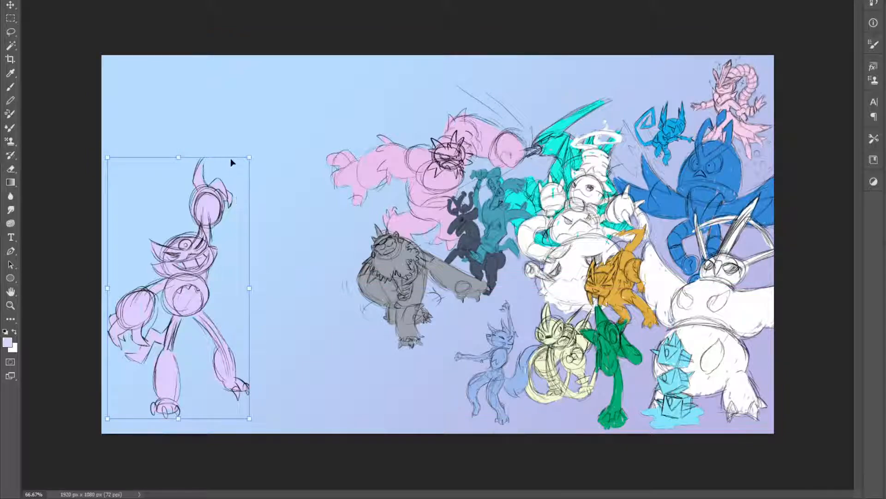
drag(238, 170, 154, 284)
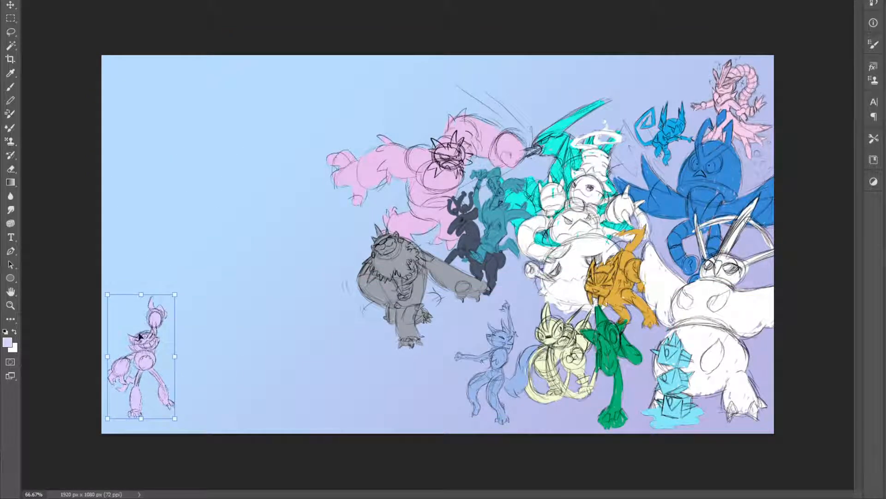
drag(139, 356, 405, 361)
key(Return)
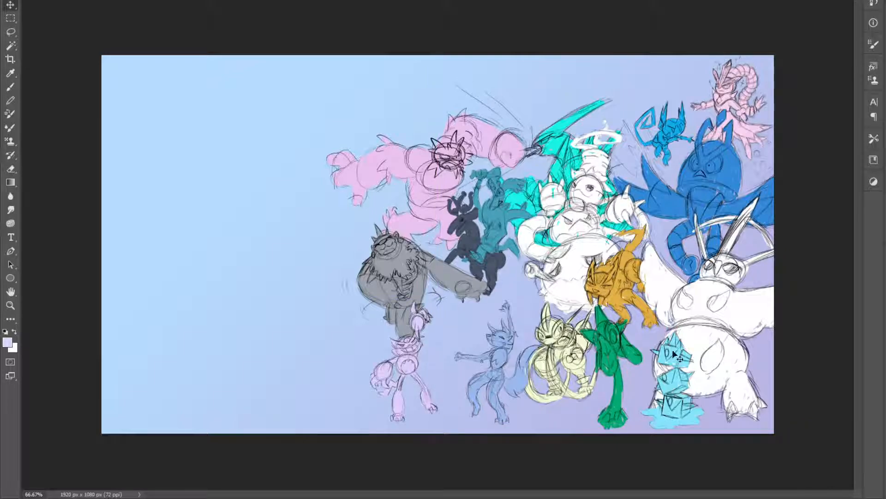
Enlarge the bear to tower behind the lavender creature and wolf, and bring the pale yellow creature in front of its neighbours
key(ctrl+t)
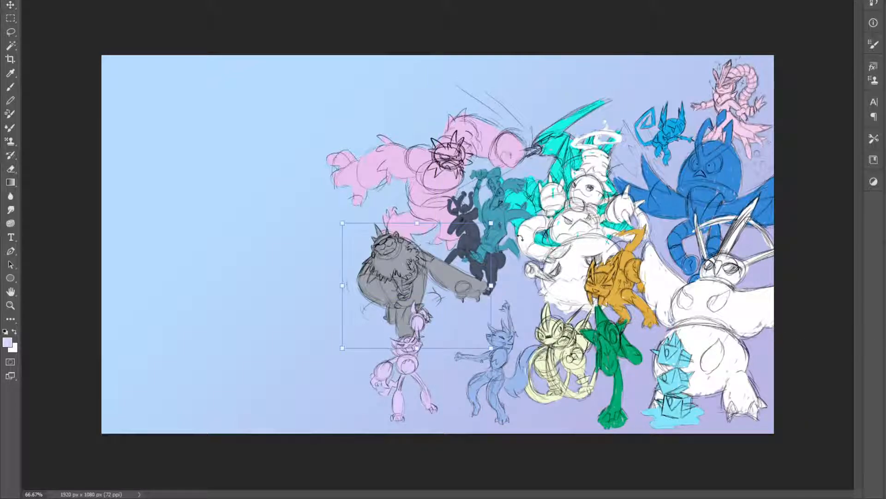
drag(491, 226, 587, 141)
drag(452, 211, 448, 253)
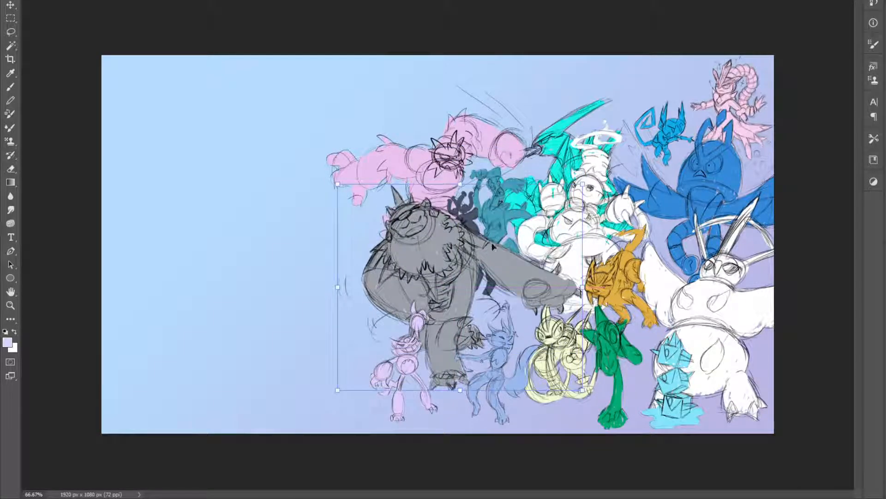
drag(582, 187, 541, 220)
drag(458, 264, 470, 258)
key(Return)
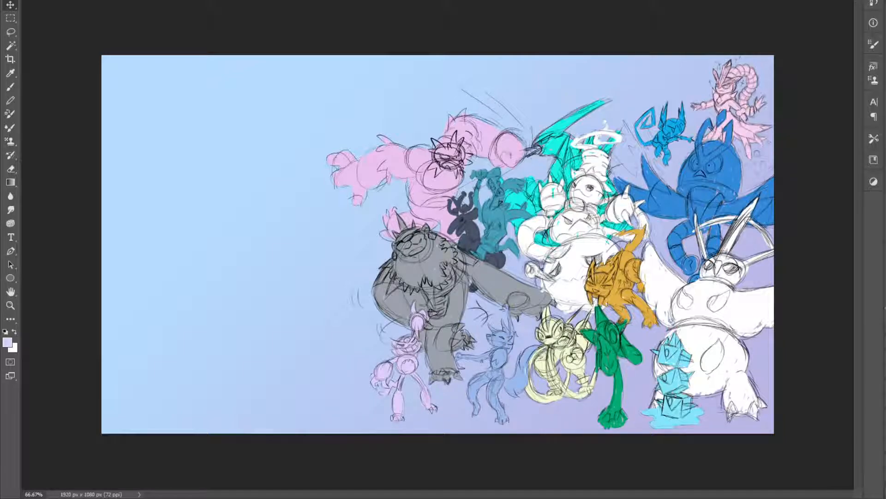
key(ctrl+shift+])
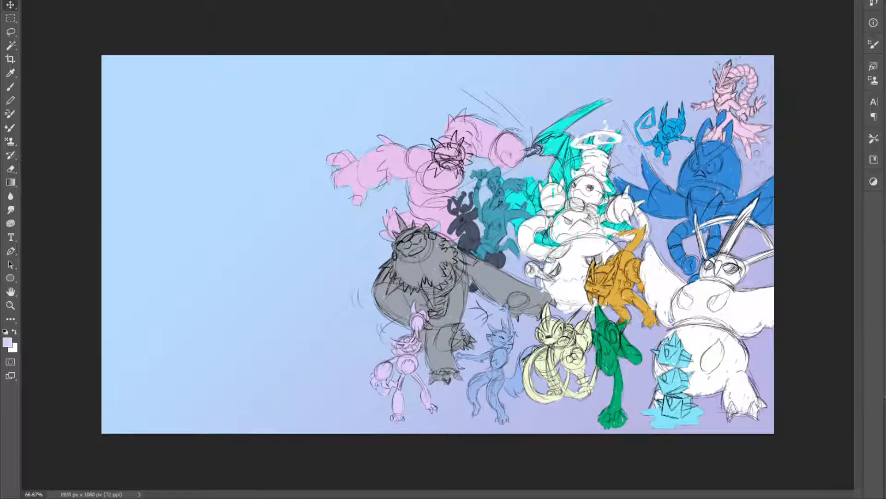
Enlarge the wolf slightly and shift it up and toward the bear, keeping it in front of the bear
key(ctrl+z)
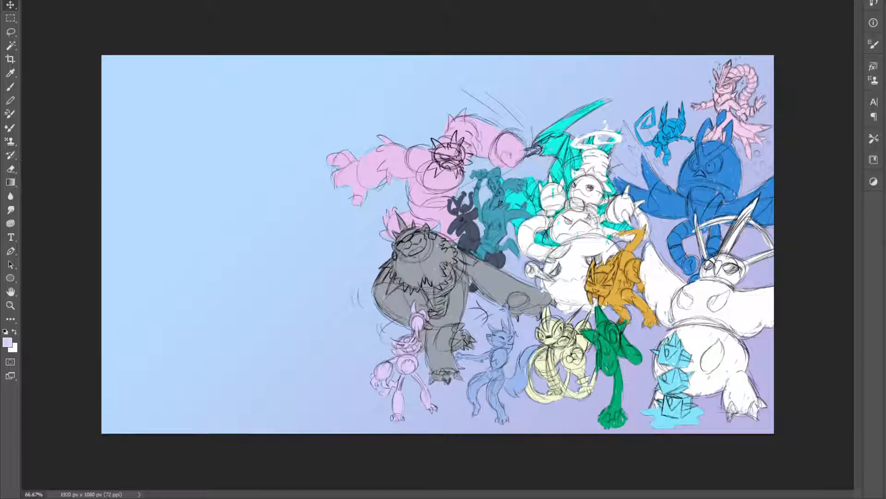
key(ctrl+shift+bracketright)
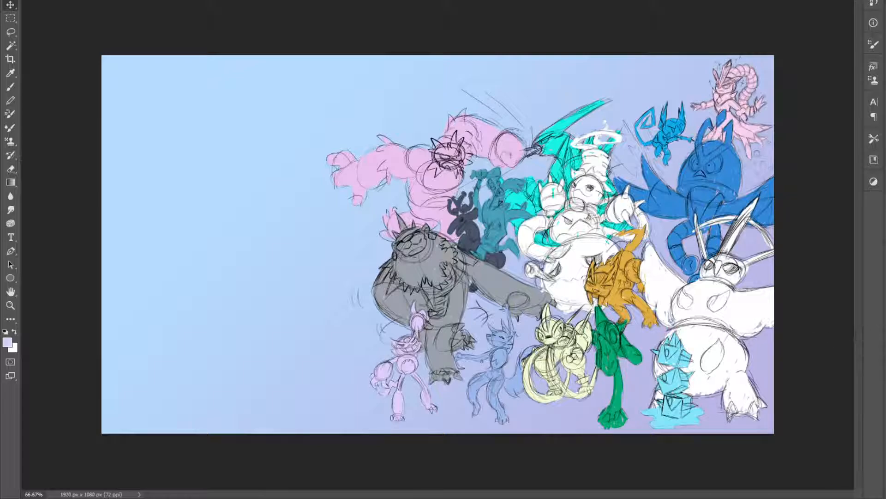
key(ctrl+bracketleft)
key(ctrl+bracketright)
key(ctrl+t)
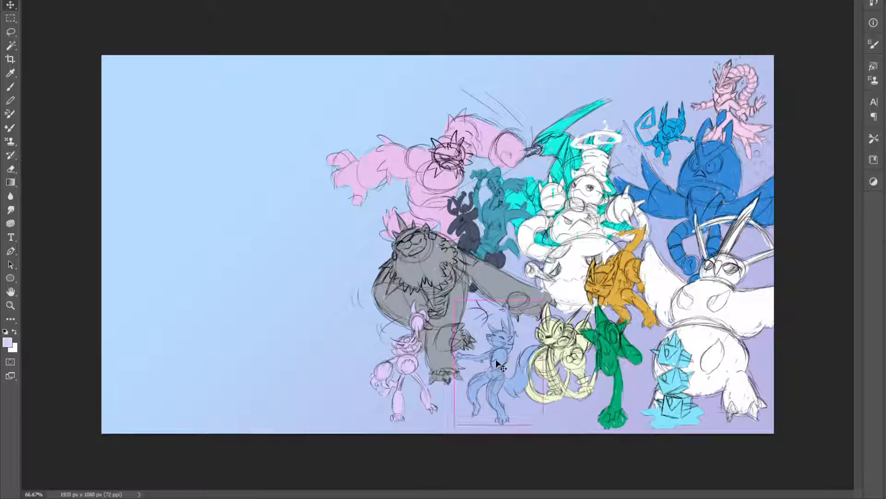
drag(542, 300, 561, 274)
drag(474, 313, 455, 305)
key(Return)
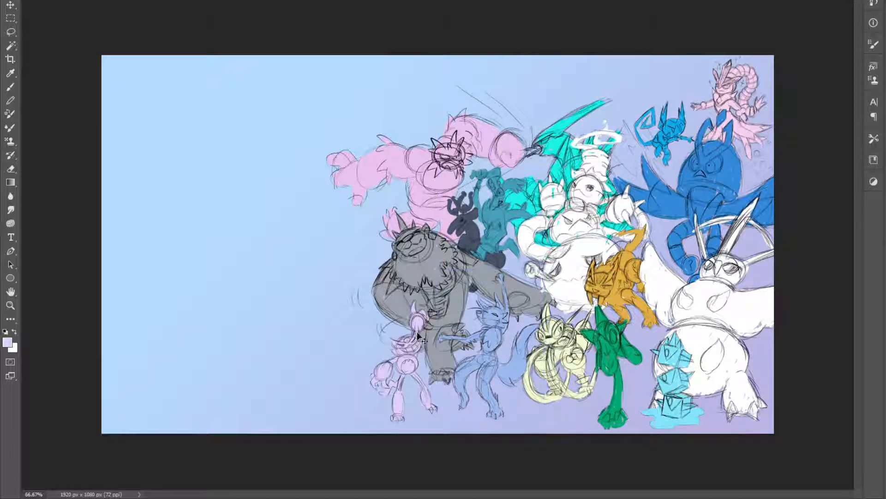
Fine-tune the lavender creature's size and position in front of the bear's leg and save the document
click(403, 355)
key(ctrl+t)
drag(440, 297, 448, 282)
drag(417, 325, 408, 320)
drag(438, 276, 425, 298)
drag(392, 342, 405, 340)
key(Return)
key(ctrl+s)
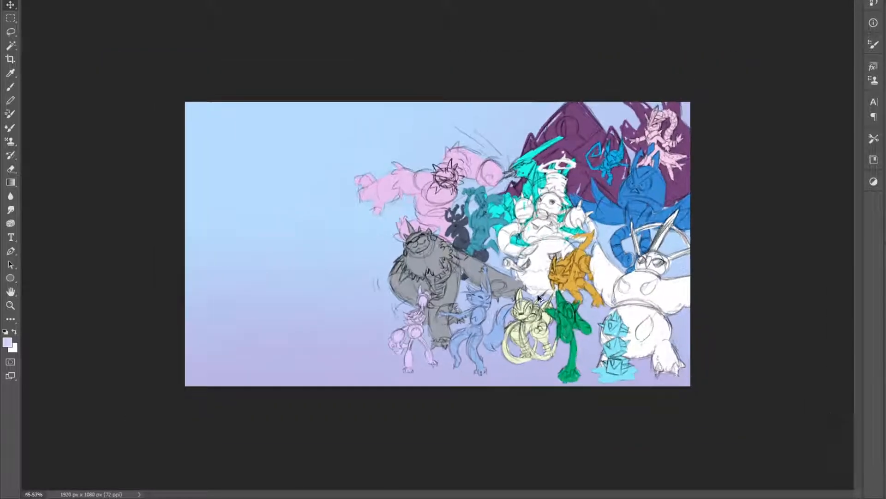
Show the purple creature behind the group again, check the whole composition and save the document
scroll(539, 296, up, 4)
scroll(538, 296, down, 1)
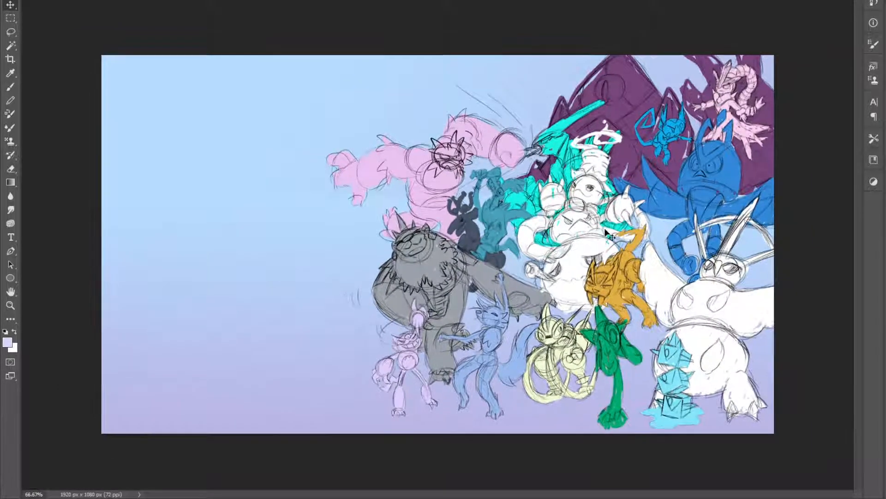
key(ctrl+s)
scroll(614, 174, up, 3)
scroll(614, 174, down, 2)
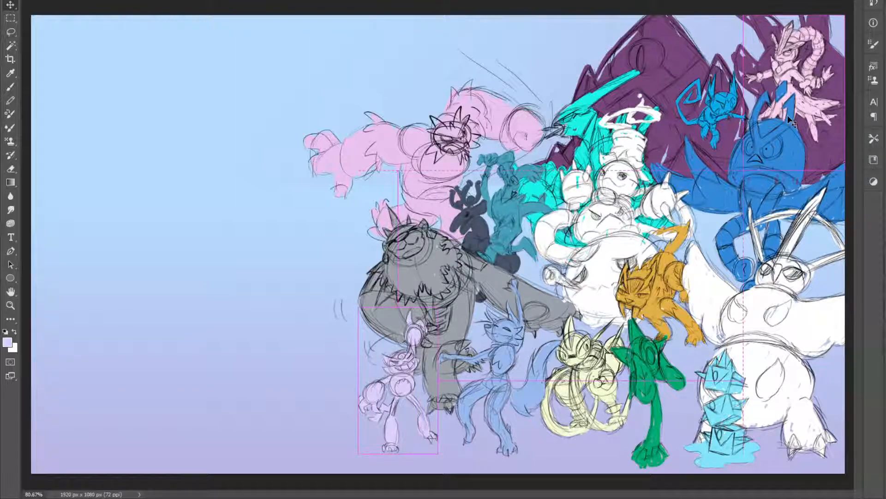
scroll(545, 224, down, 1)
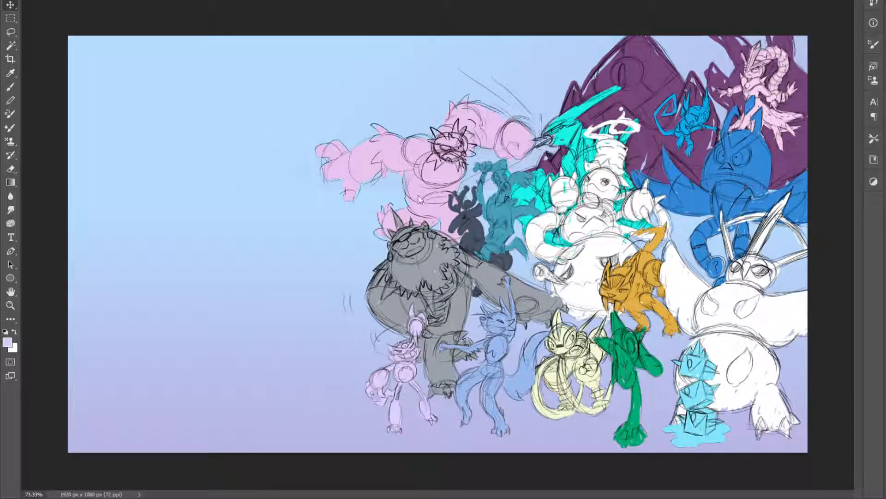
key(ctrl+s)
key(ctrl+s)
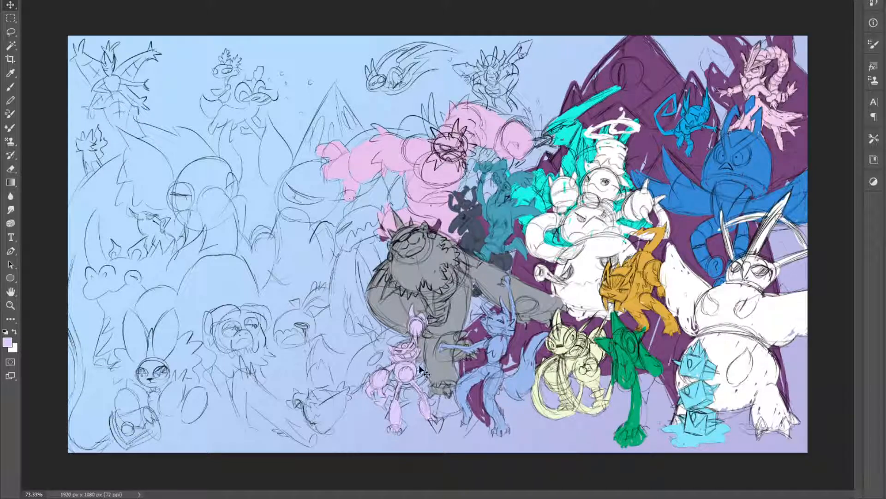
Try repositioning the lavender creature and the bear over the full rough sketch with the back-row colour blocks removed, and undo the changes
drag(402, 353, 411, 369)
mouse_move(414, 284)
mouse_down()
mouse_move(527, 286)
mouse_move(511, 277)
mouse_move(426, 286)
mouse_up()
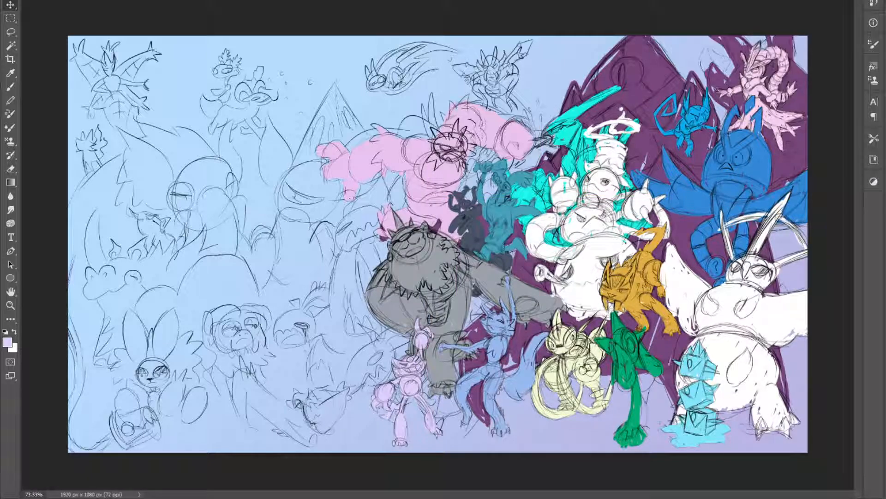
key(Delete)
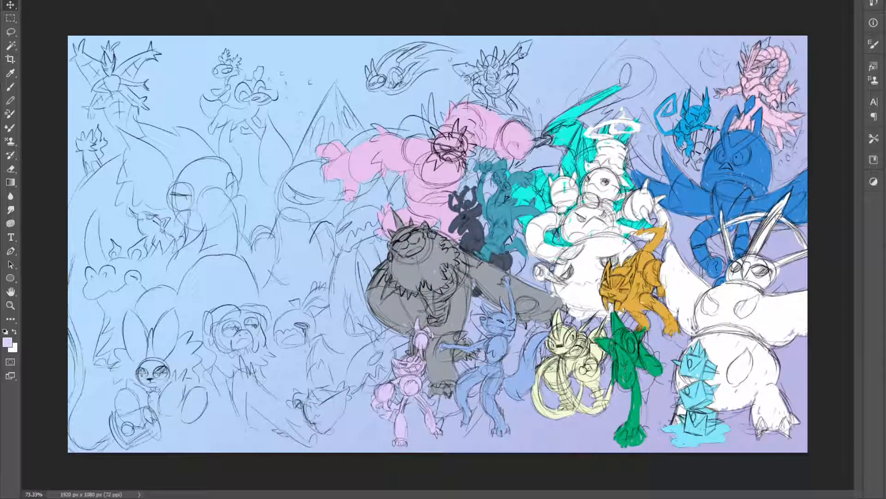
key(Delete)
mouse_move(445, 275)
mouse_down()
mouse_move(563, 273)
mouse_move(448, 271)
mouse_up()
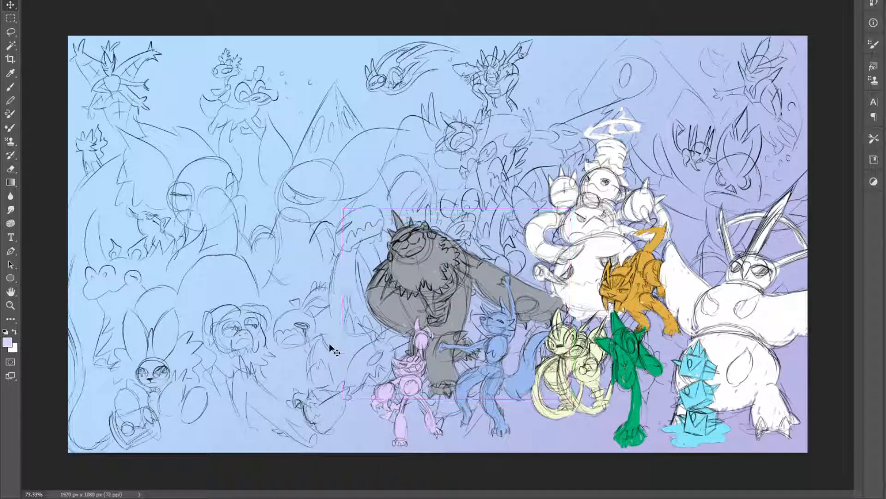
drag(360, 287, 455, 260)
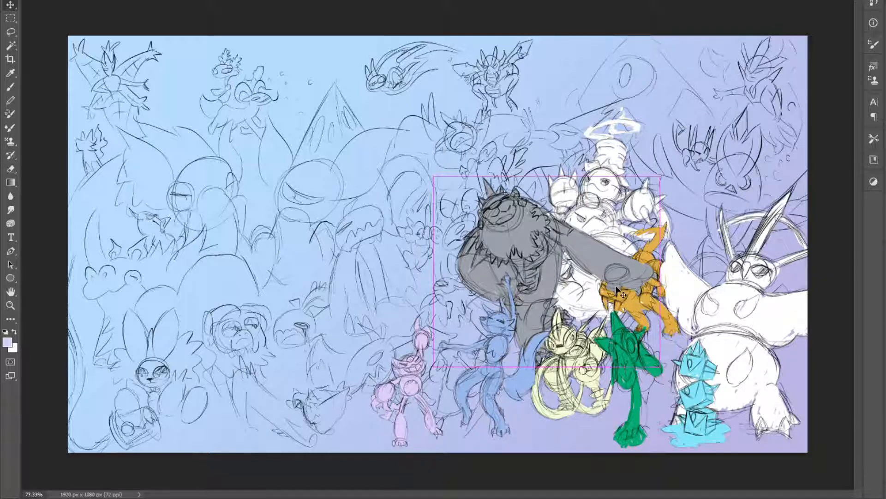
key(ctrl+z)
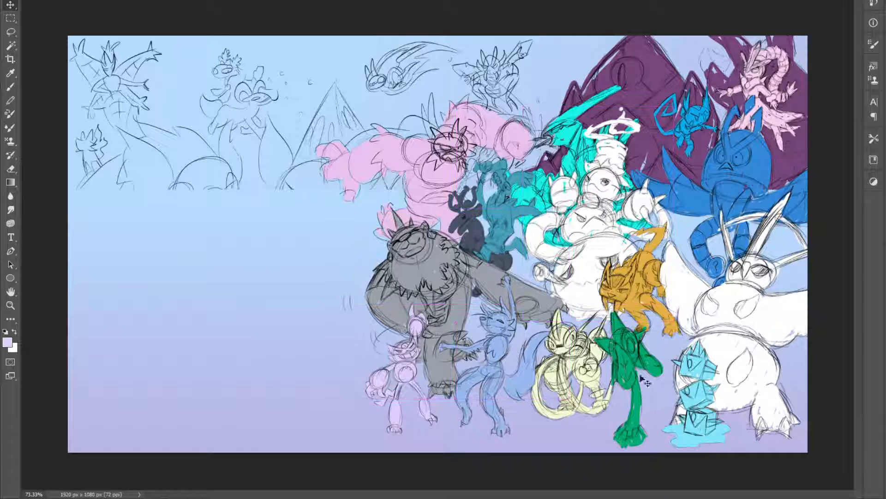
key(s)
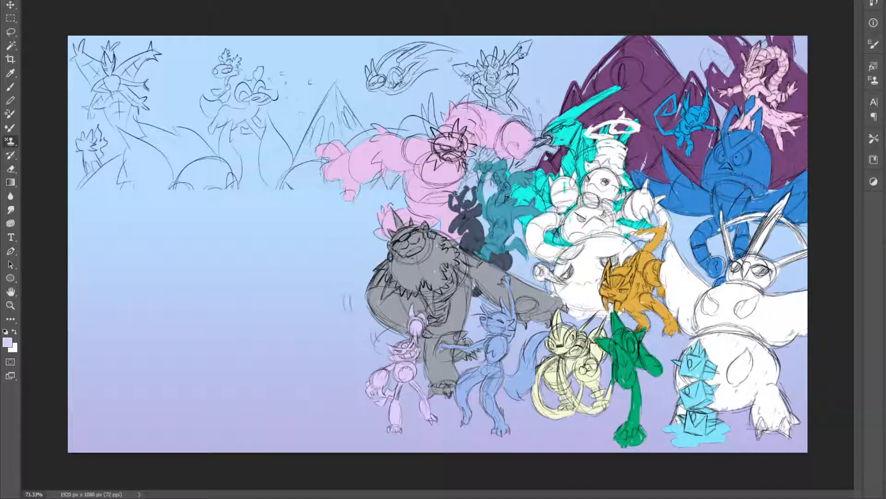